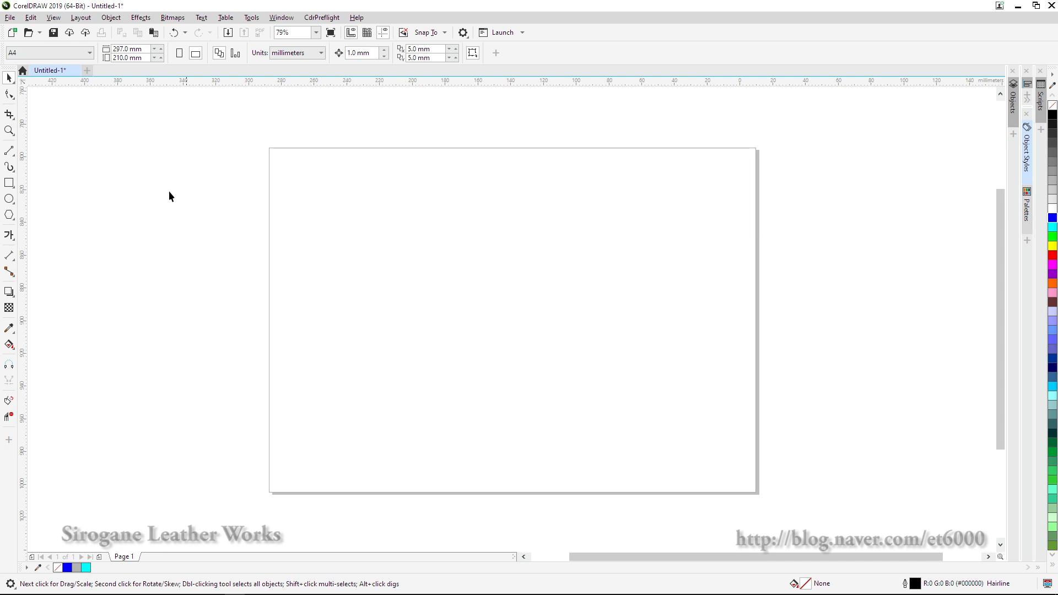
Draw a rectangle about 62.6 mm wide and 52.8 mm high in the page's upper middle, then return to the Pick tool
{"action": "left_click", "coordinate": [8, 182]}
{"action": "left_click_drag", "start_coordinate": [413, 226], "coordinate": [518, 316]}
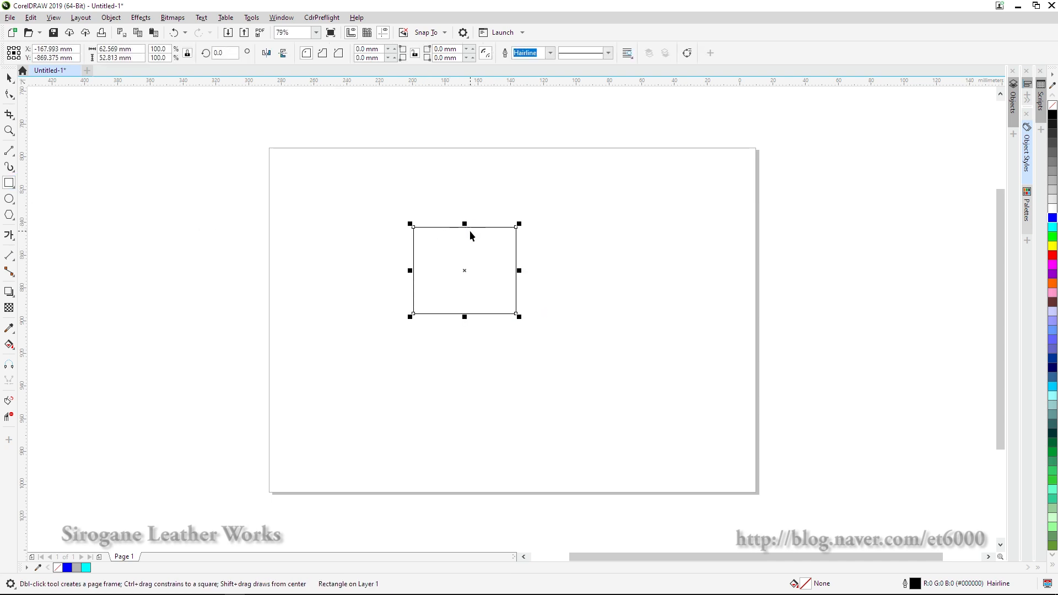
{"action": "key", "text": "space"}
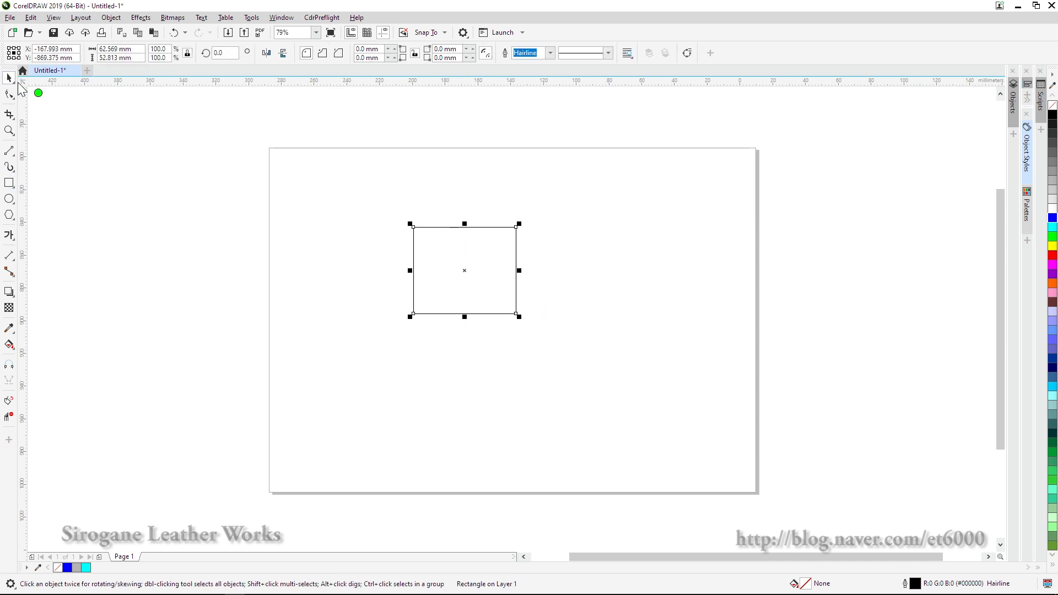
Deselect and reselect the rectangle, and move it toward the page's upper-left corner
{"action": "left_click", "coordinate": [499, 267]}
{"action": "left_click", "coordinate": [632, 286]}
{"action": "left_click", "coordinate": [465, 267]}
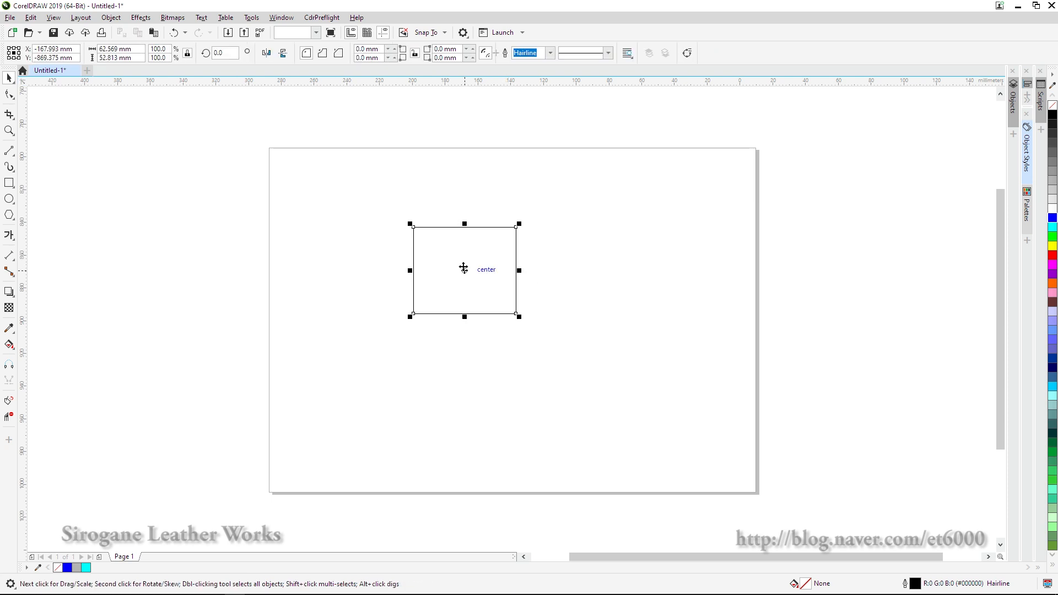
{"action": "left_click_drag", "start_coordinate": [477, 256], "coordinate": [416, 208]}
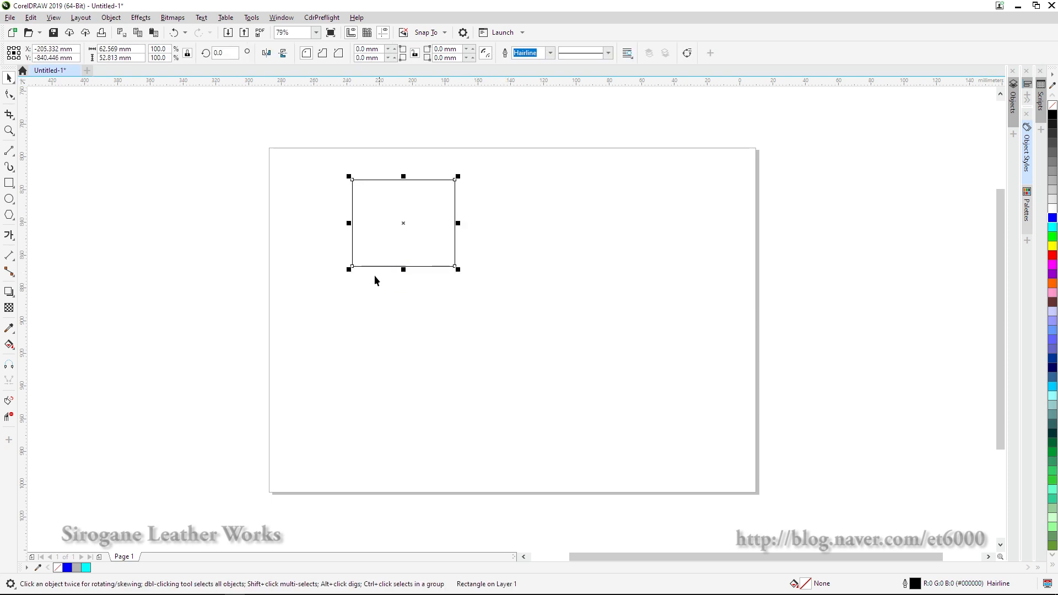
Enlarge the rectangle to about 87.1 × 92.8 mm and rotate it to an angle of about 306.7°
{"action": "left_click_drag", "start_coordinate": [348, 269], "coordinate": [309, 304]}
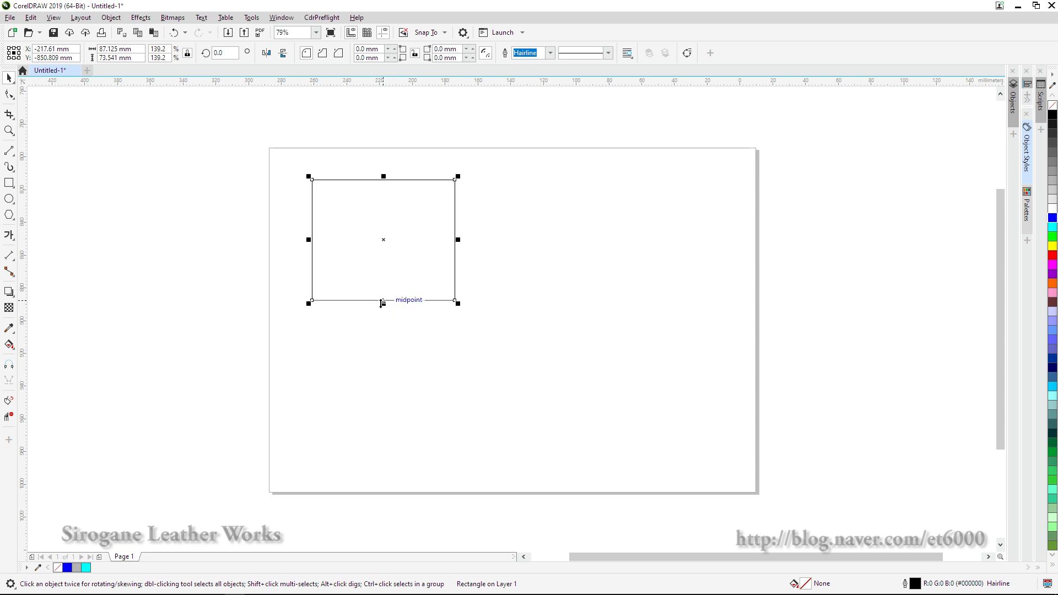
{"action": "left_click", "coordinate": [395, 256]}
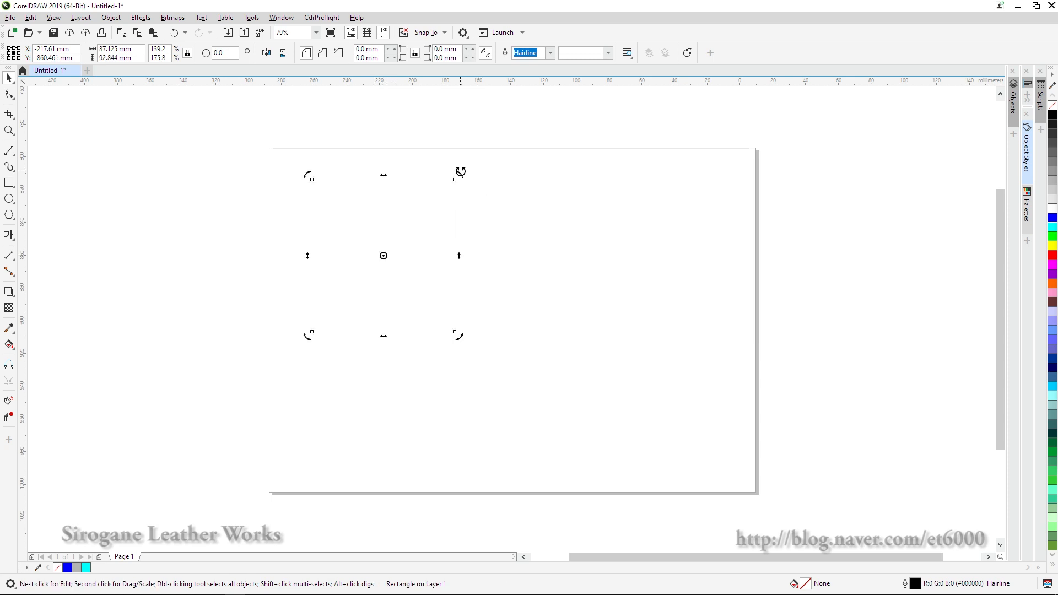
{"action": "left_click_drag", "start_coordinate": [459, 172], "coordinate": [504, 273]}
{"action": "left_click", "coordinate": [567, 267]}
Move the rotated rectangle toward the right half of the page and flatten it vertically from its top edge
{"action": "left_click_drag", "start_coordinate": [442, 259], "coordinate": [534, 307]}
{"action": "left_click", "coordinate": [639, 278]}
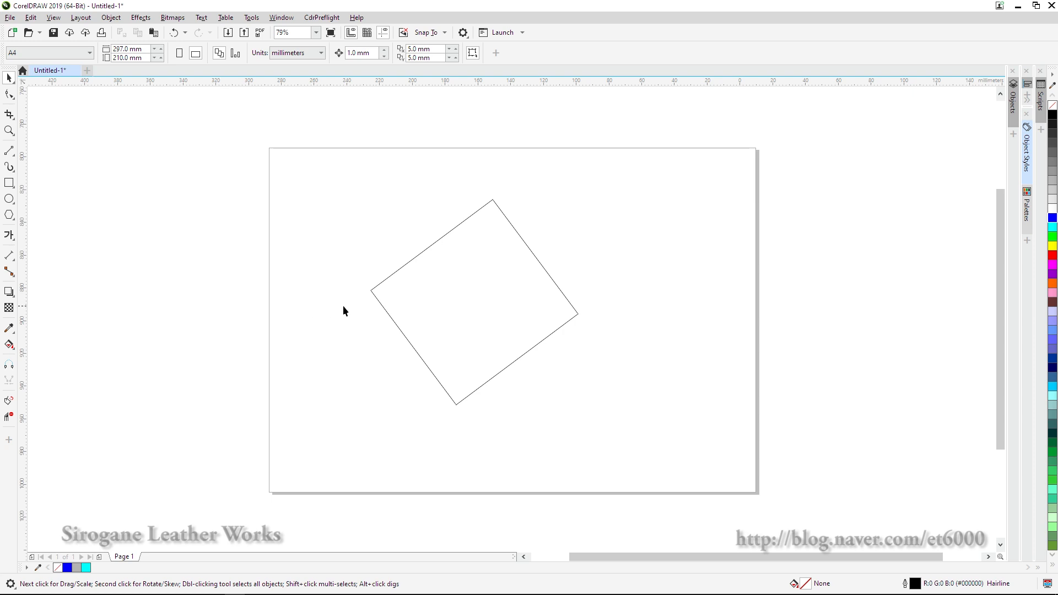
{"action": "left_click", "coordinate": [466, 284]}
{"action": "left_click_drag", "start_coordinate": [503, 267], "coordinate": [583, 279]}
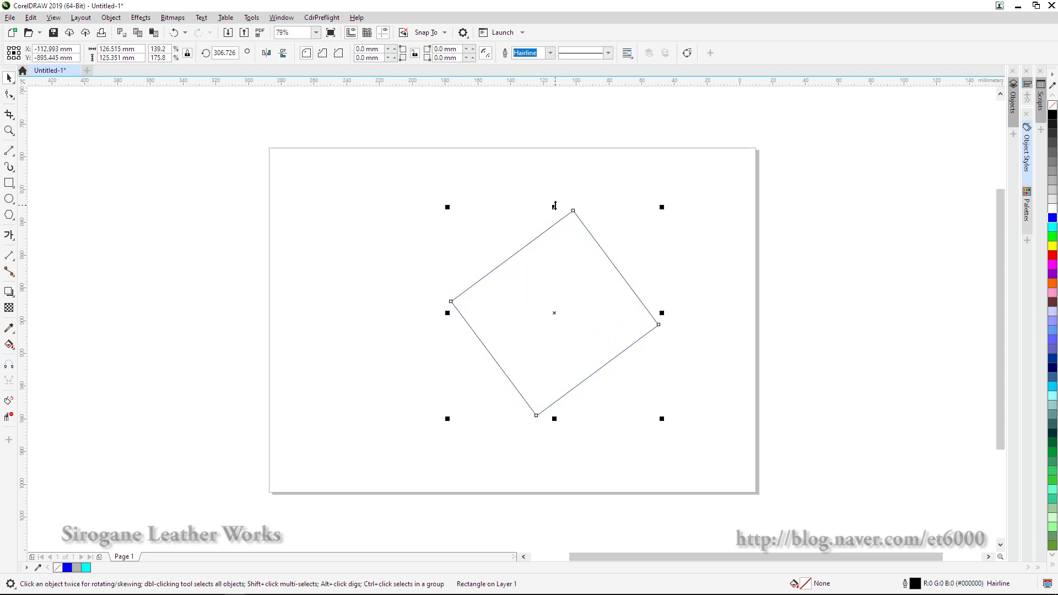
{"action": "left_click_drag", "start_coordinate": [554, 208], "coordinate": [547, 258]}
{"action": "left_click", "coordinate": [418, 262]}
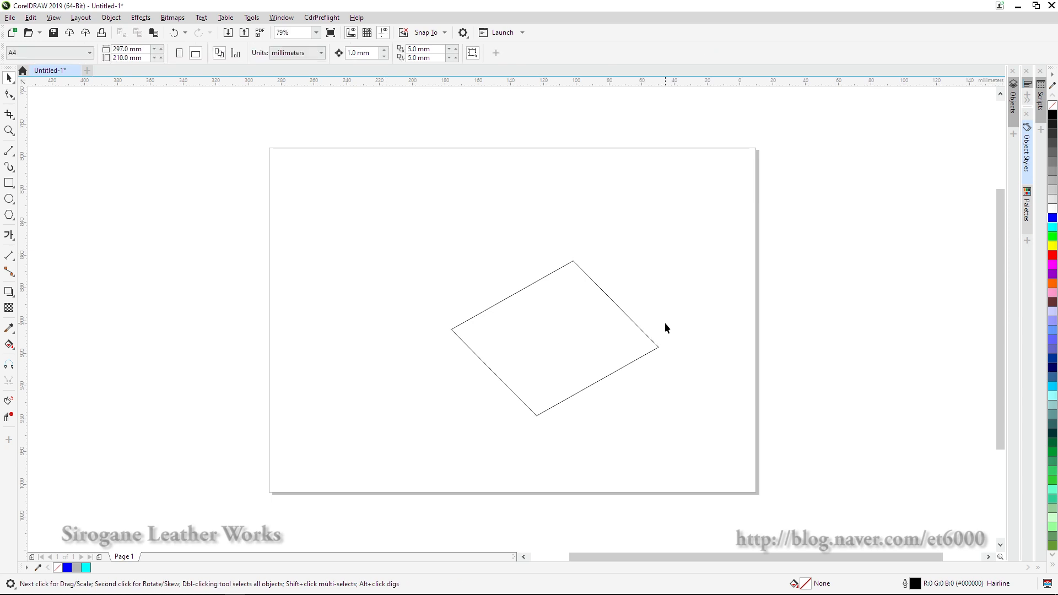
Undo the flattening, moving and rotation of the rectangle
{"action": "key", "text": "ctrl+z"}
{"action": "key", "text": "ctrl+z"}
{"action": "key", "text": "ctrl+z"}
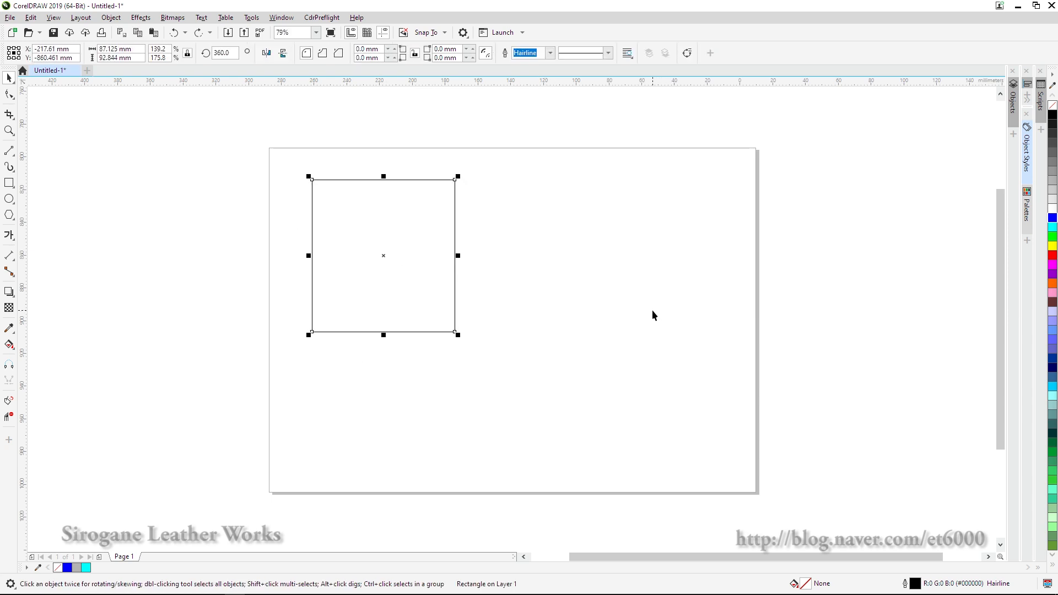
Try moving the enlarged rectangle toward the page centre, and undo that move together with the earlier resizing
{"action": "left_click_drag", "start_coordinate": [389, 255], "coordinate": [547, 288]}
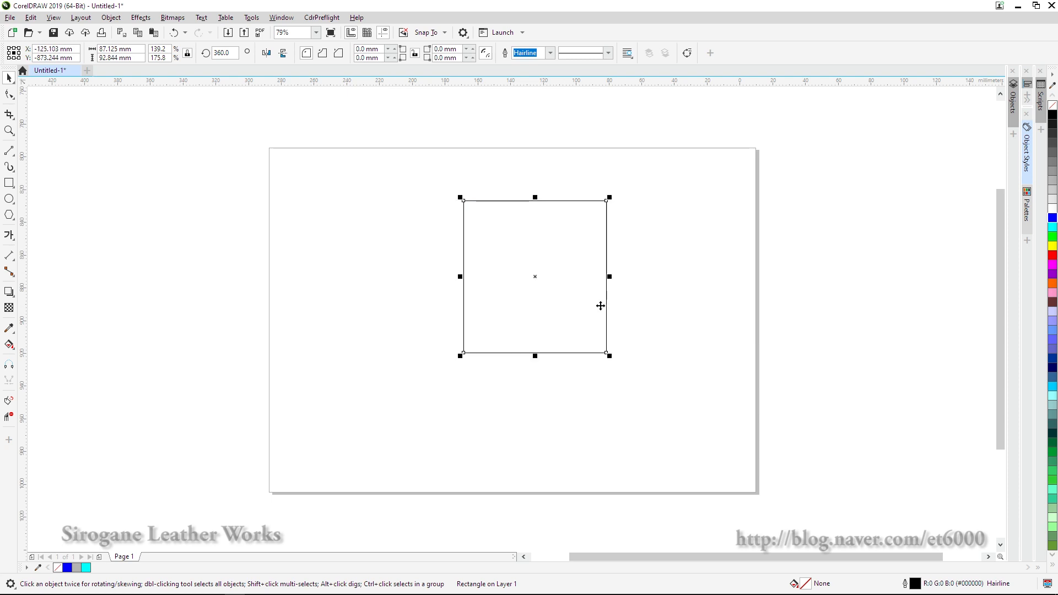
{"action": "key", "text": "ctrl+z"}
{"action": "key", "text": "ctrl+z"}
{"action": "key", "text": "ctrl+z"}
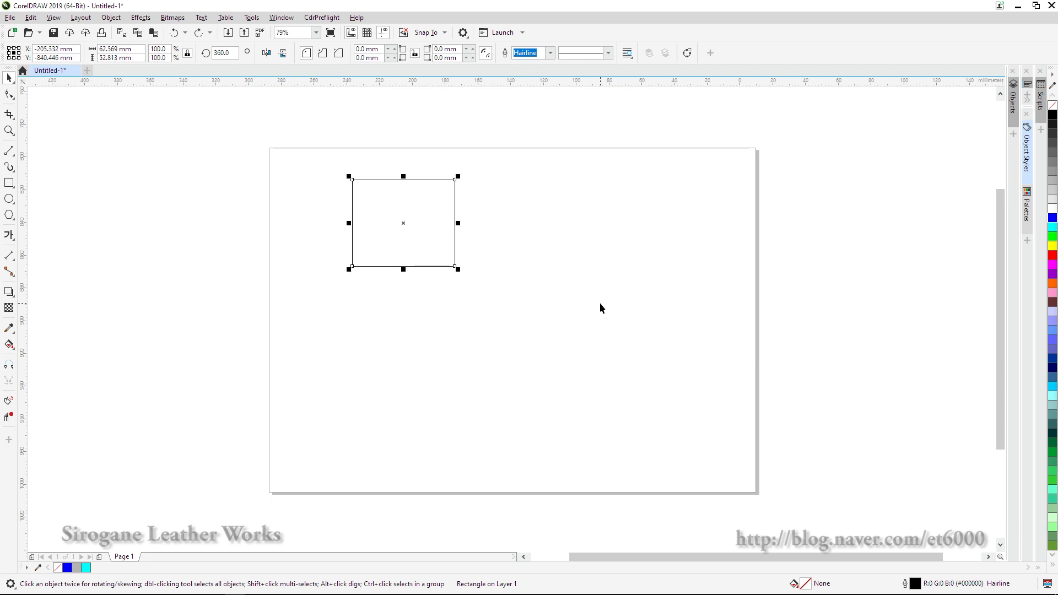
Deselect and reselect the rectangle, and move it to just left of the page centre
{"action": "left_click", "coordinate": [494, 263]}
{"action": "left_click", "coordinate": [400, 229]}
{"action": "left_click_drag", "start_coordinate": [413, 225], "coordinate": [546, 290]}
{"action": "left_click", "coordinate": [634, 272]}
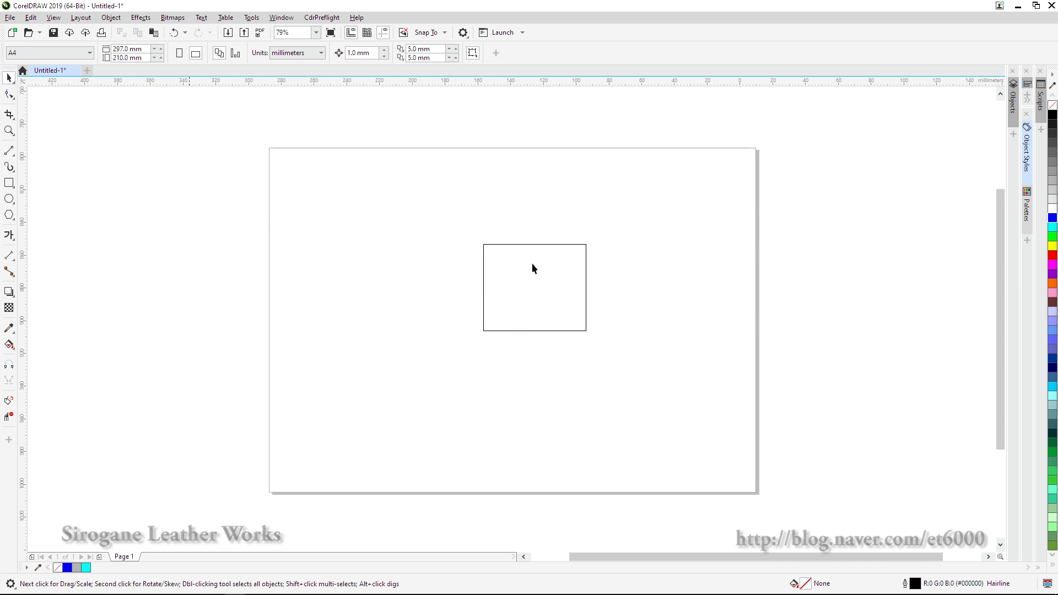
{"action": "left_click_drag", "start_coordinate": [532, 320], "coordinate": [483, 320]}
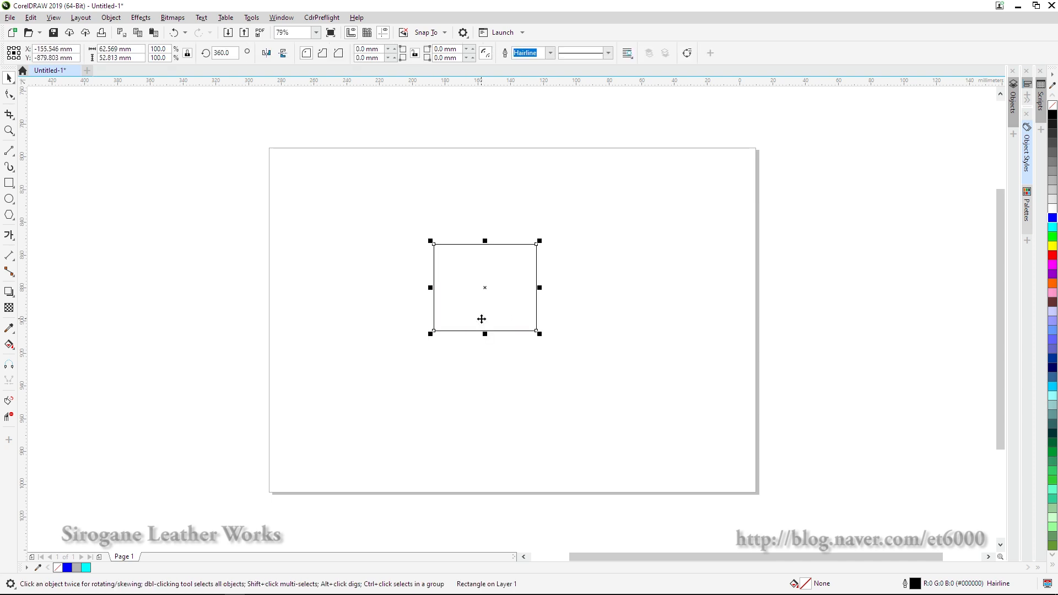
Draw a diagonal line spanning about 60.9 × 40 mm below the rectangle and select the rectangle with the Pick tool
{"action": "left_click", "coordinate": [9, 150]}
{"action": "left_click_drag", "start_coordinate": [400, 365], "coordinate": [500, 432]}
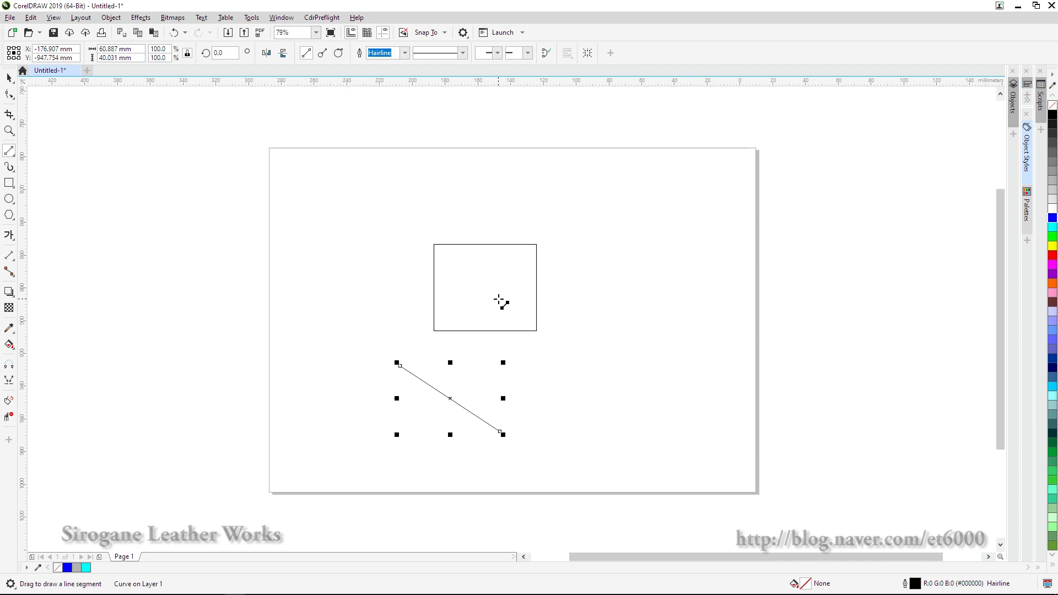
{"action": "left_click", "coordinate": [513, 319]}
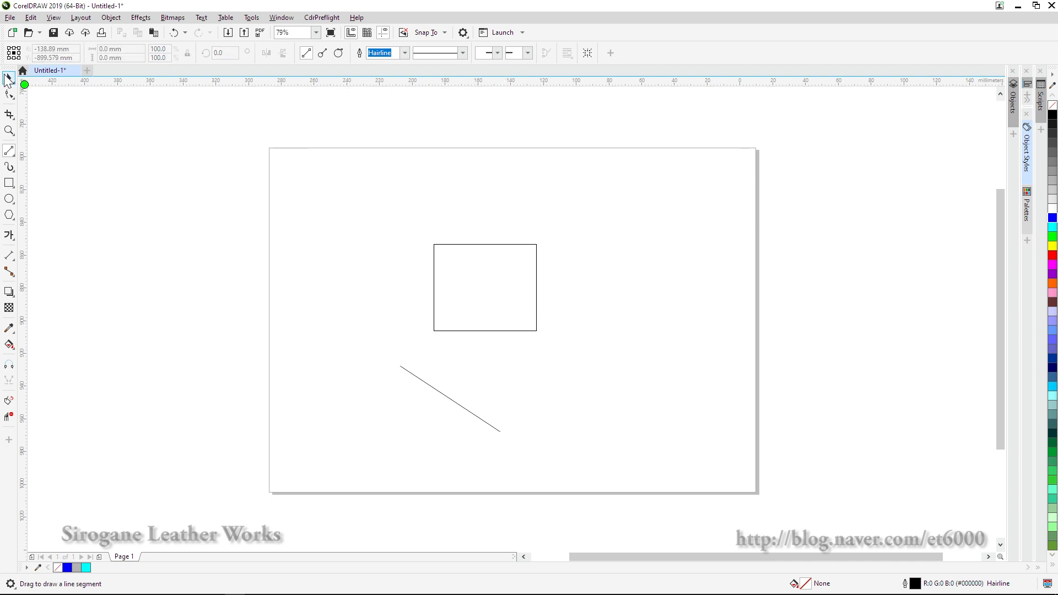
{"action": "left_click", "coordinate": [9, 78]}
{"action": "left_click", "coordinate": [498, 296]}
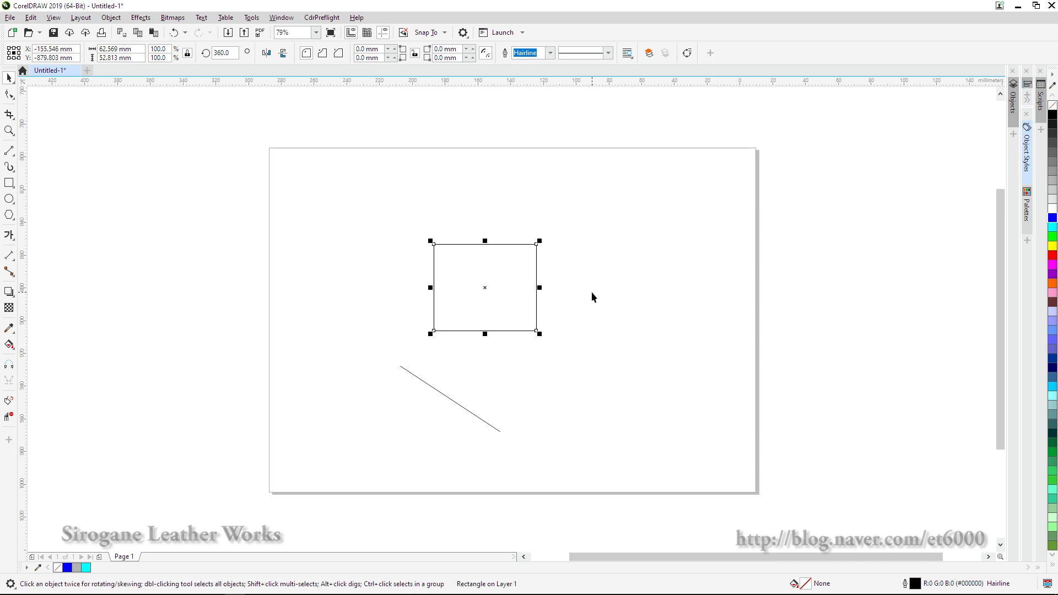
Draw a rectangle about 105.6 × 104.7 mm and, above and right of it, a diagonal line spanning about 196.5 × 90.4 mm
{"action": "left_click_drag", "start_coordinate": [379, 255], "coordinate": [502, 378]}
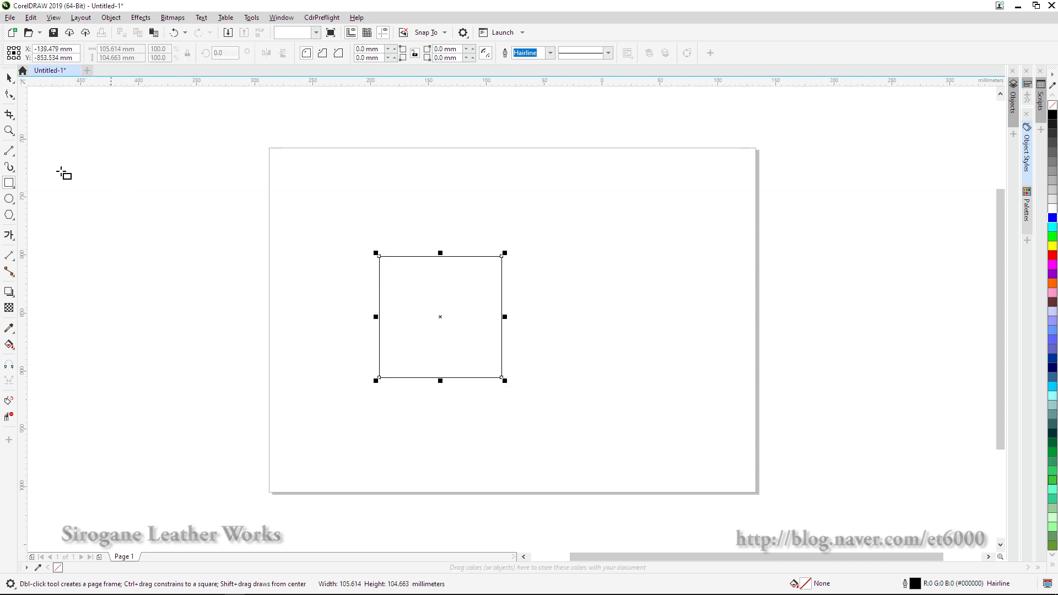
{"action": "left_click", "coordinate": [8, 150]}
{"action": "left_click_drag", "start_coordinate": [440, 198], "coordinate": [670, 306]}
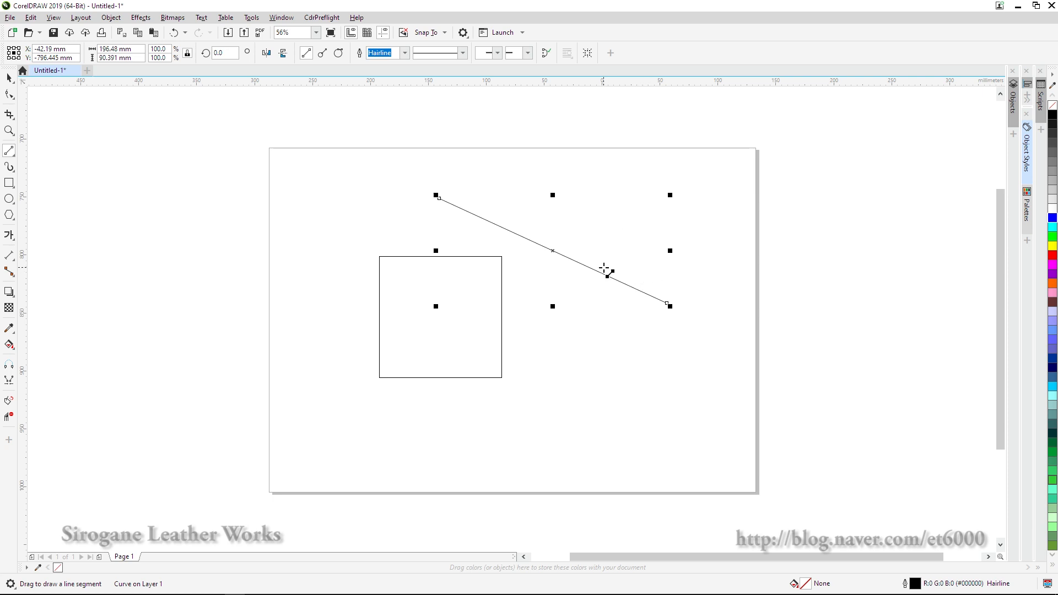
{"action": "key", "text": "space"}
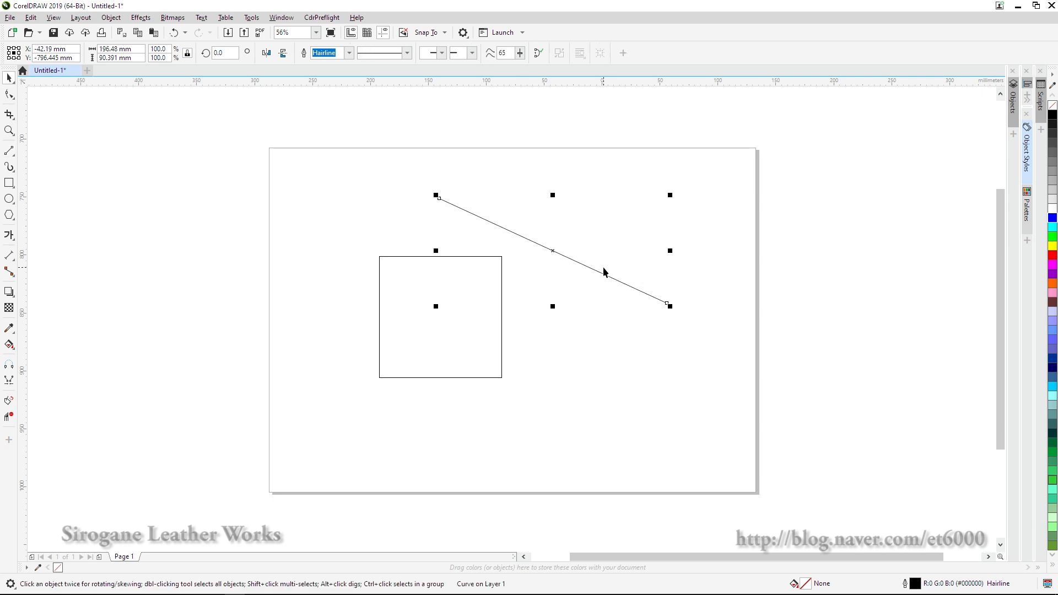
Draw a second line spanning about 42.3 × 64.2 mm in the page's lower right and move the rectangle up and left
{"action": "key", "text": "space"}
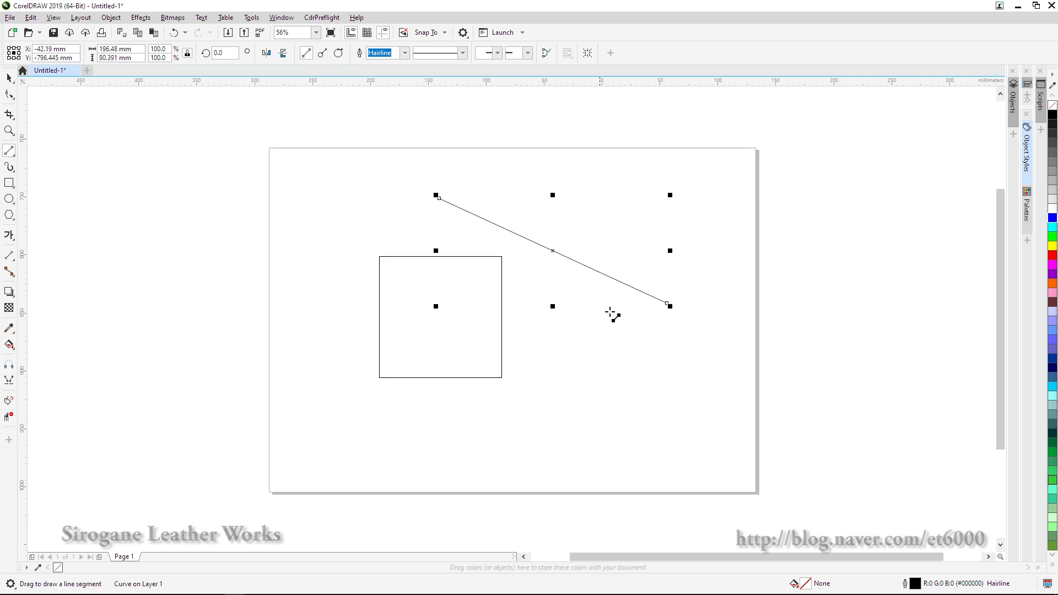
{"action": "left_click_drag", "start_coordinate": [567, 336], "coordinate": [618, 413]}
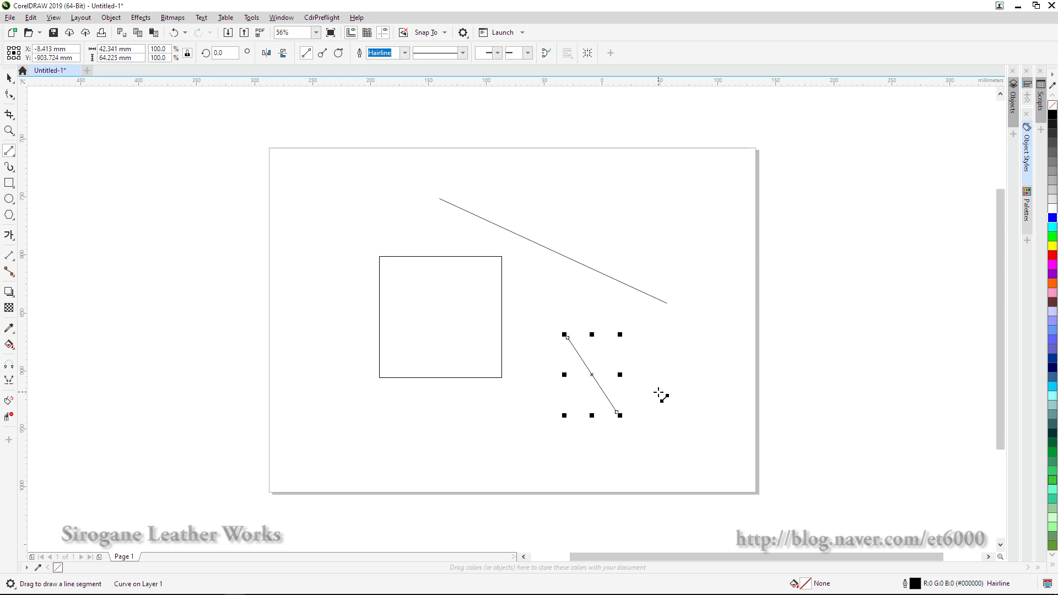
{"action": "key", "text": "space"}
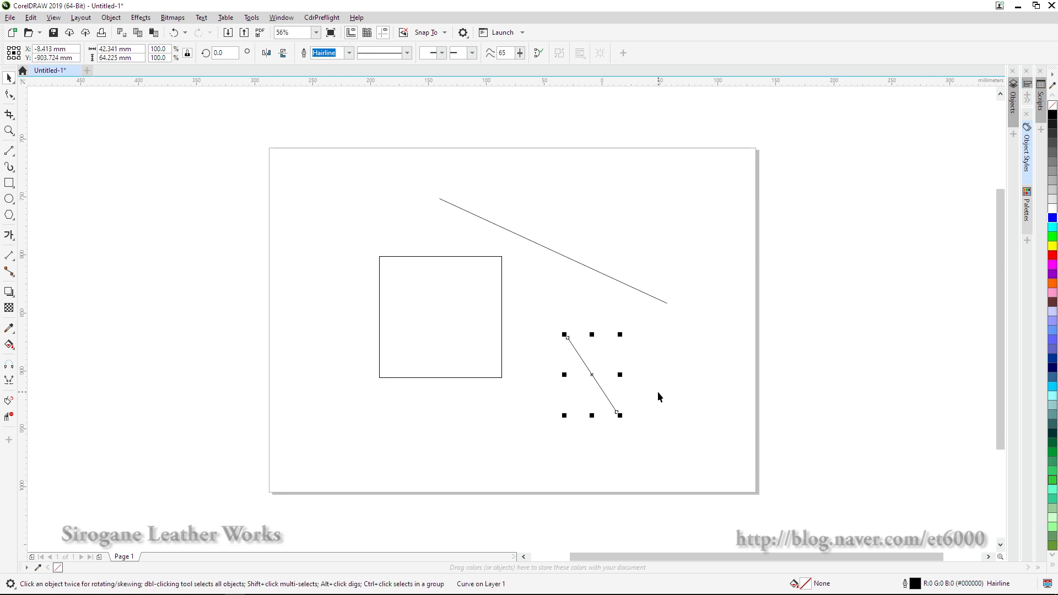
{"action": "left_click", "coordinate": [534, 304]}
{"action": "left_click_drag", "start_coordinate": [456, 302], "coordinate": [383, 247]}
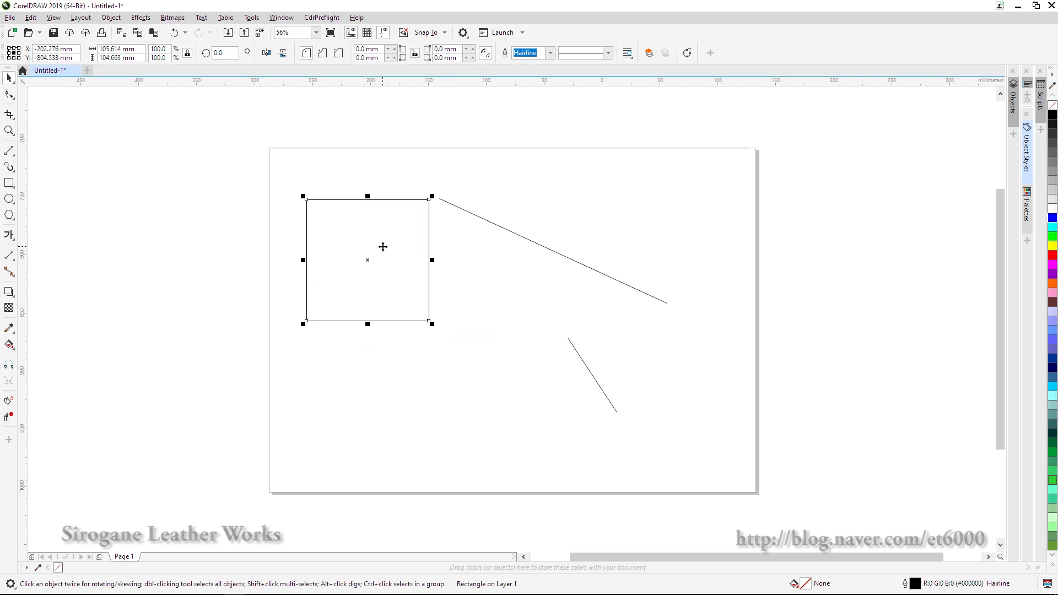
Draw a steep third line spanning about 9 × 68.5 mm between the rectangle and the second line, and deselect it
{"action": "key", "text": "space"}
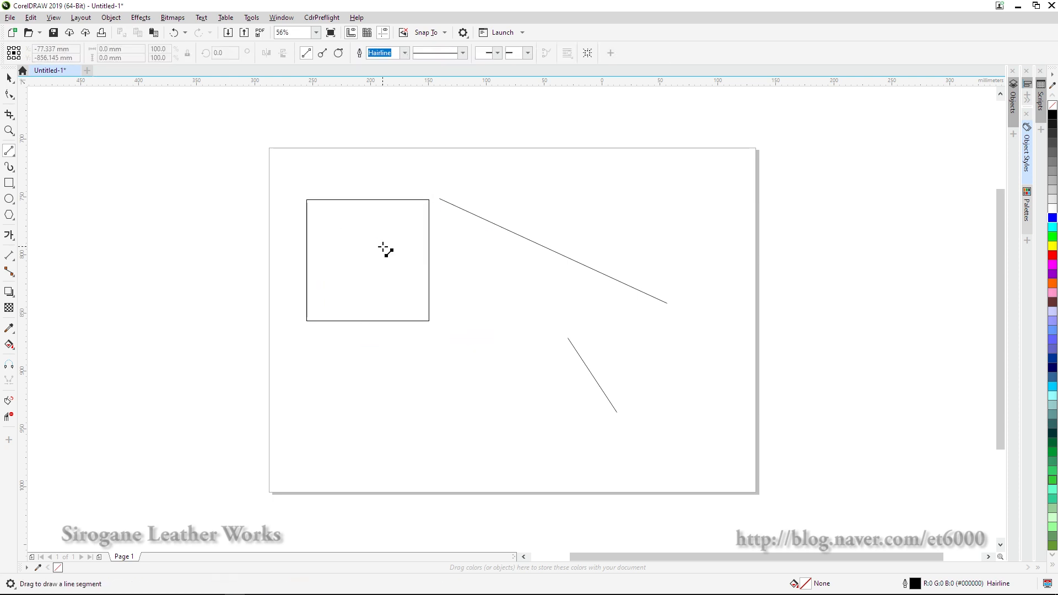
{"action": "left_click_drag", "start_coordinate": [483, 282], "coordinate": [472, 362]}
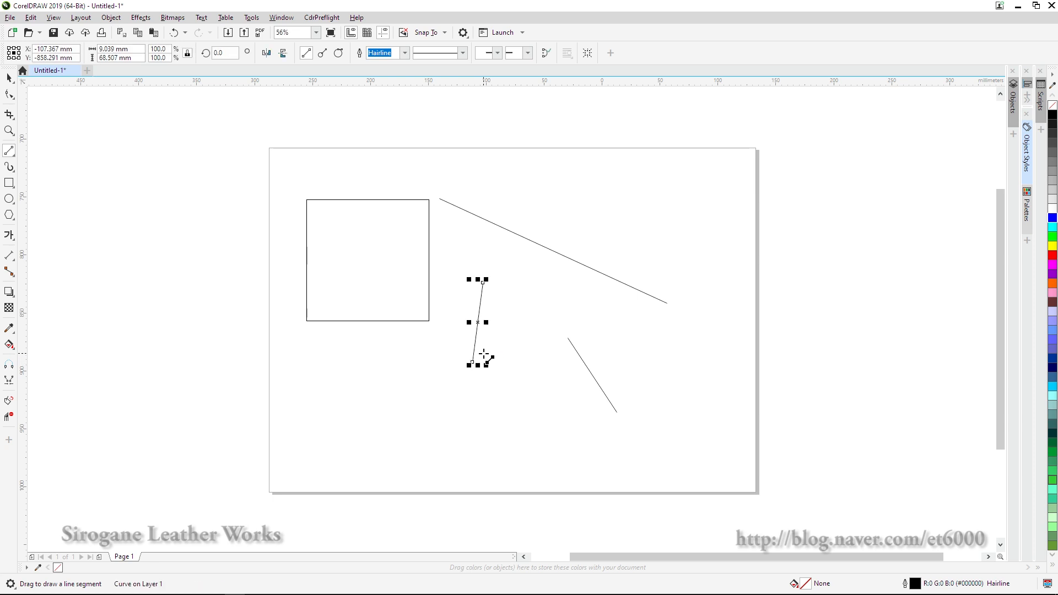
{"action": "key", "text": "space"}
{"action": "left_click", "coordinate": [518, 359]}
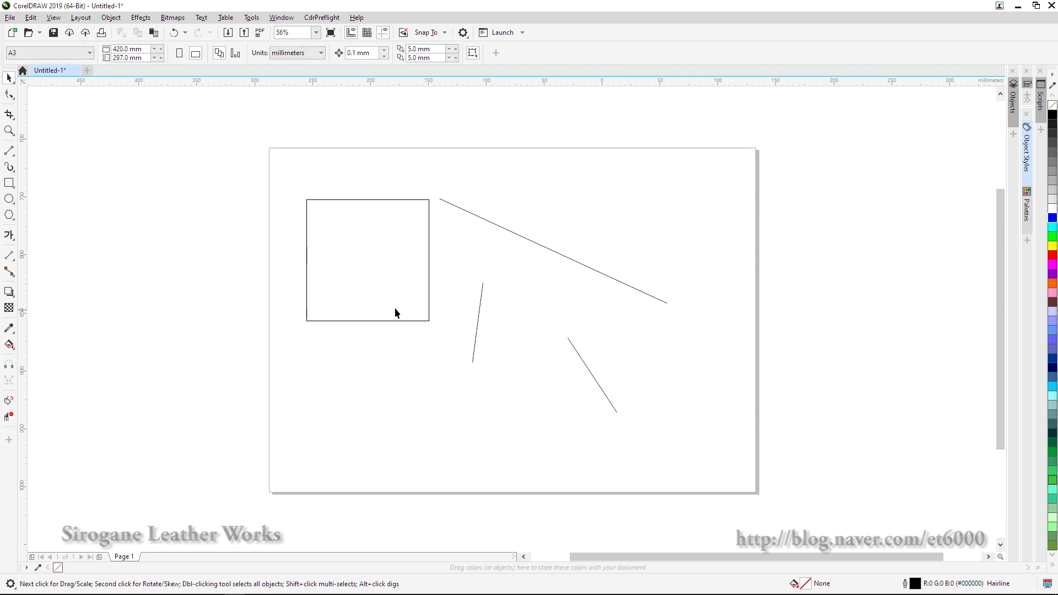
Move the rectangle straight down along the page's left side and deselect it
{"action": "left_click", "coordinate": [397, 286]}
{"action": "left_click_drag", "start_coordinate": [397, 286], "coordinate": [396, 353]}
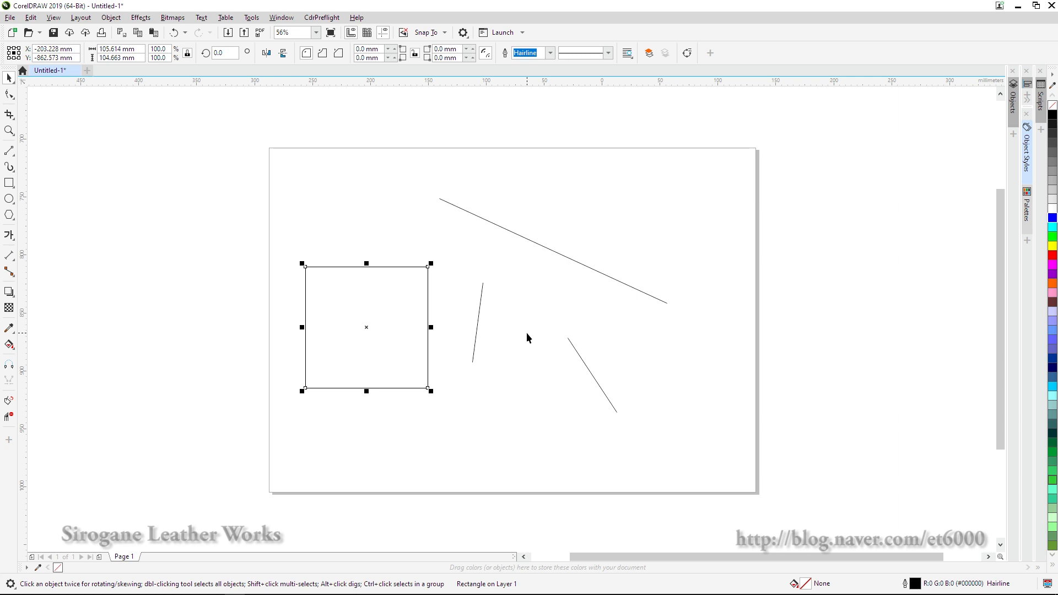
{"action": "left_click", "coordinate": [525, 332]}
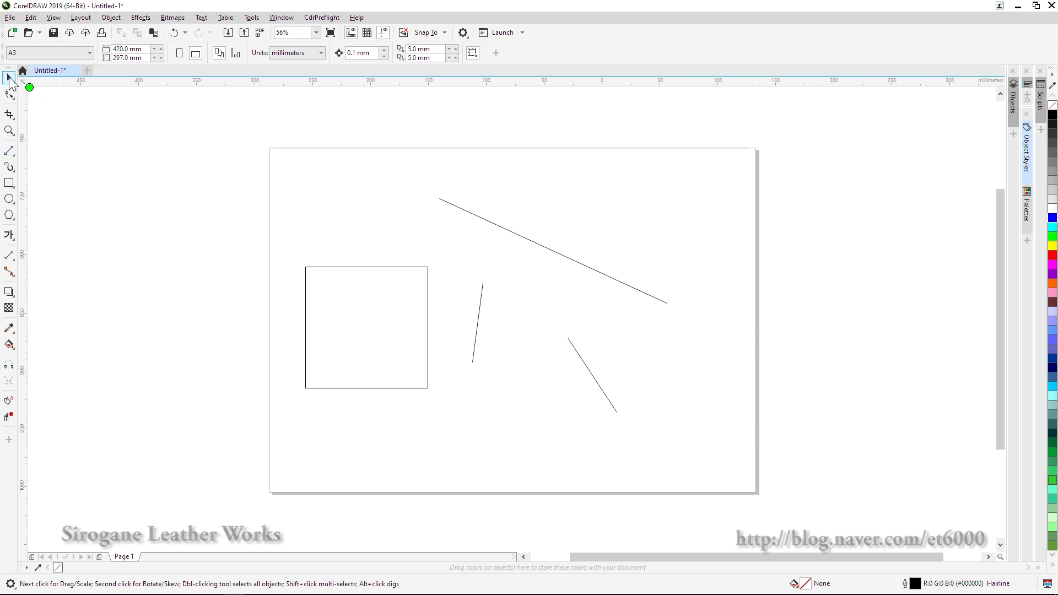
Examine which tool variants are grouped with the Shape tool and the Pick tool
{"action": "left_click", "coordinate": [12, 97]}
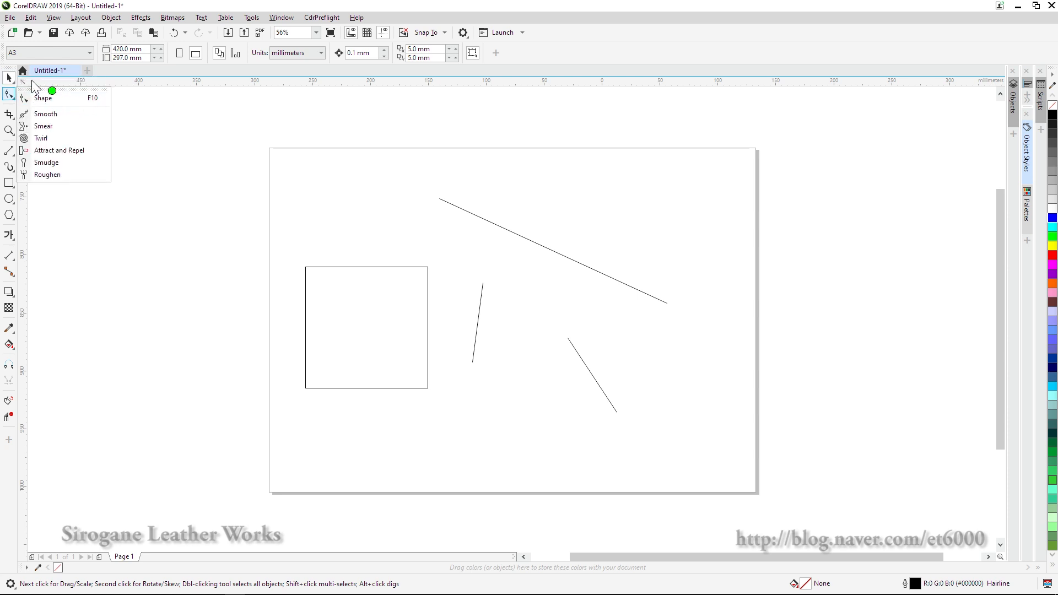
{"action": "left_click", "coordinate": [10, 78]}
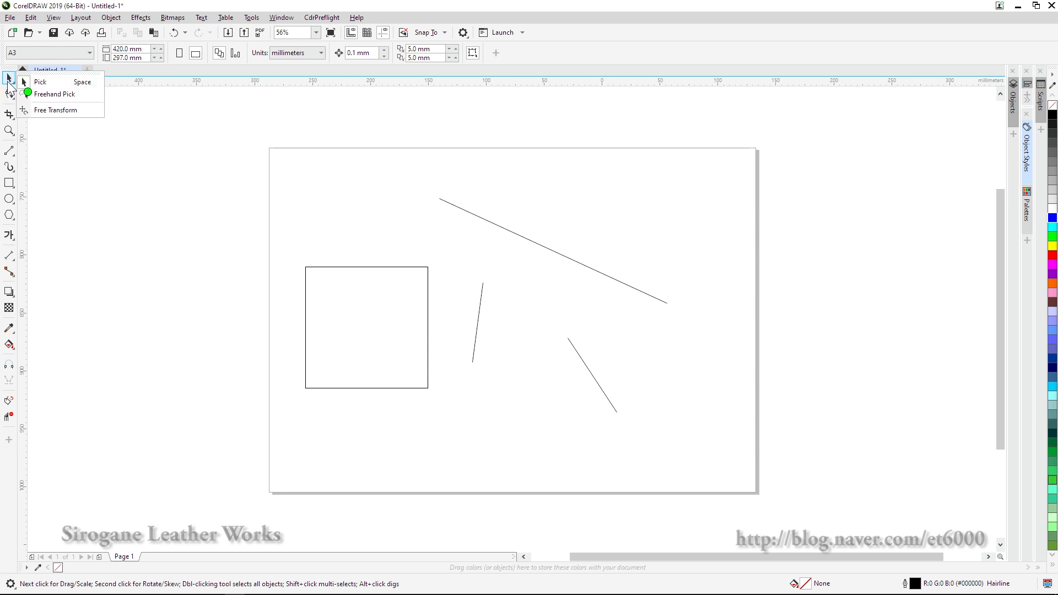
{"action": "left_click", "coordinate": [74, 134]}
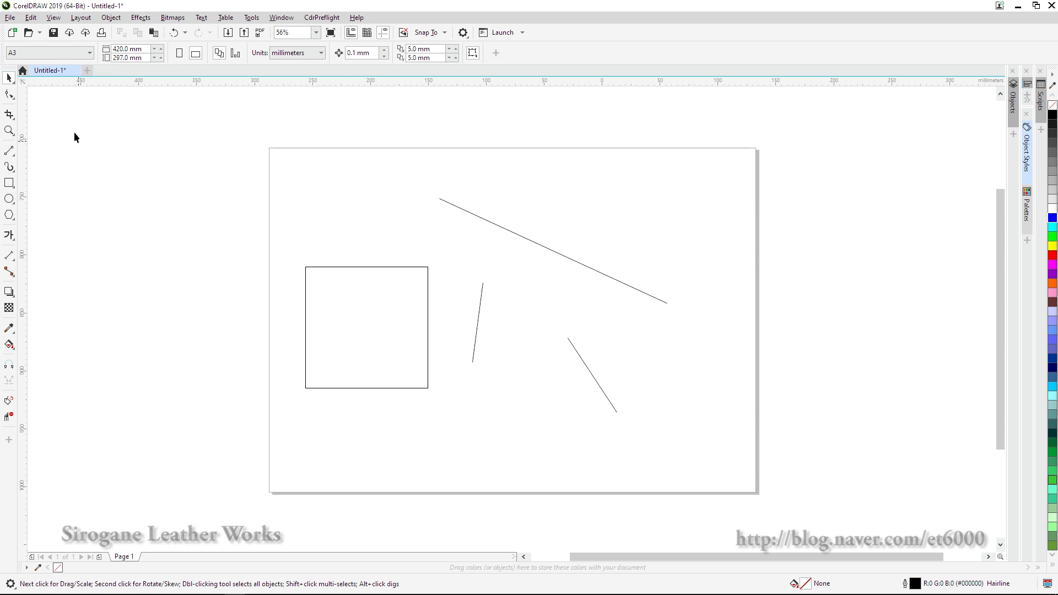
Choose the Pick tool and select the rectangle by enclosing it in a selection marquee
{"action": "left_click", "coordinate": [11, 80]}
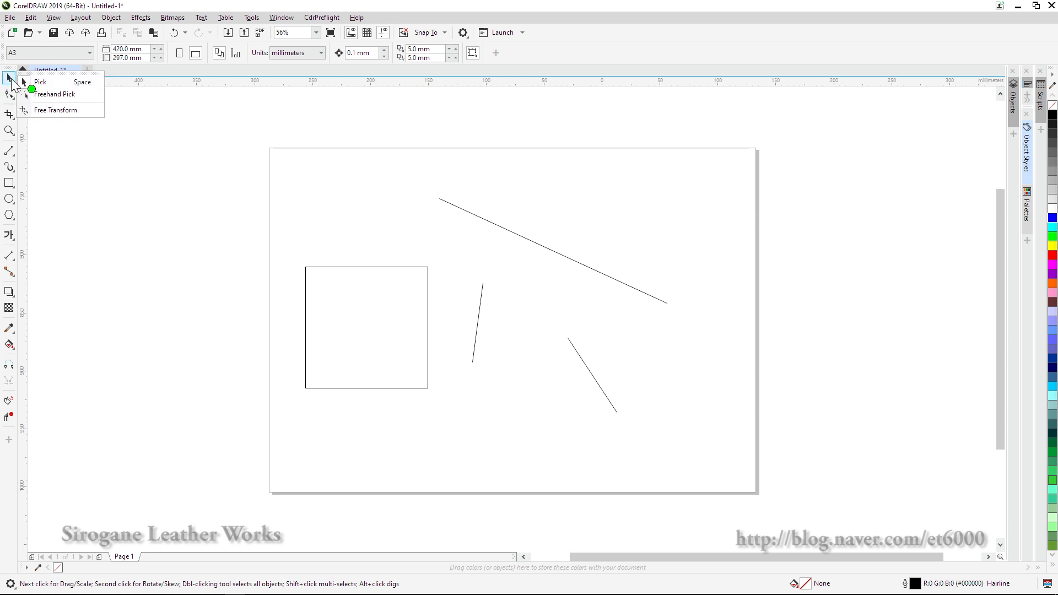
{"action": "left_click", "coordinate": [75, 83]}
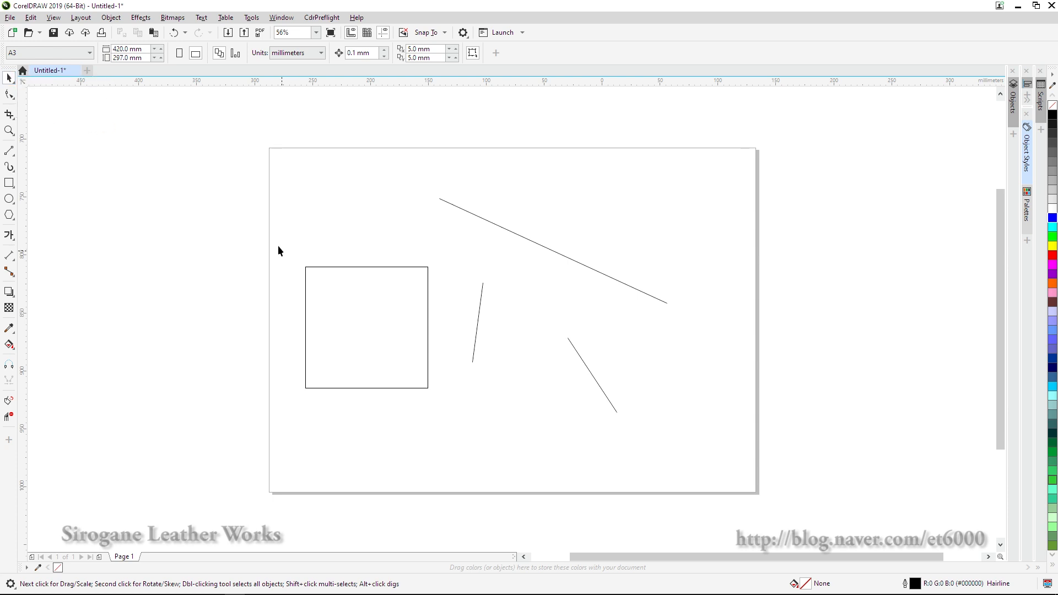
{"action": "left_click_drag", "start_coordinate": [450, 375], "coordinate": [449, 407]}
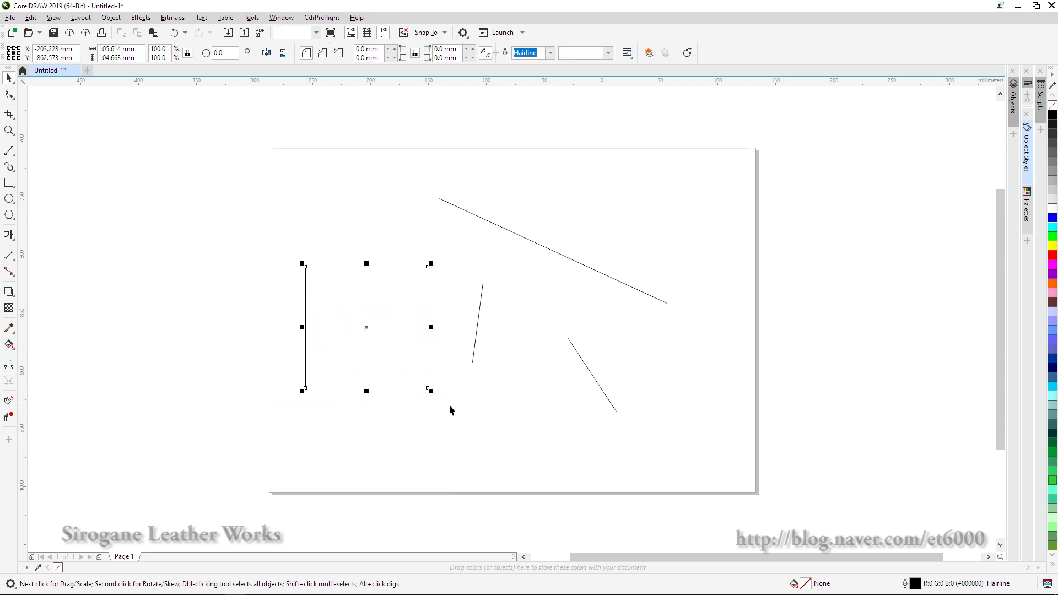
Enclose the steep line in a selection marquee and deselect it, and move both short lines beside the rectangle's right edge
{"action": "left_click_drag", "start_coordinate": [452, 260], "coordinate": [472, 299]}
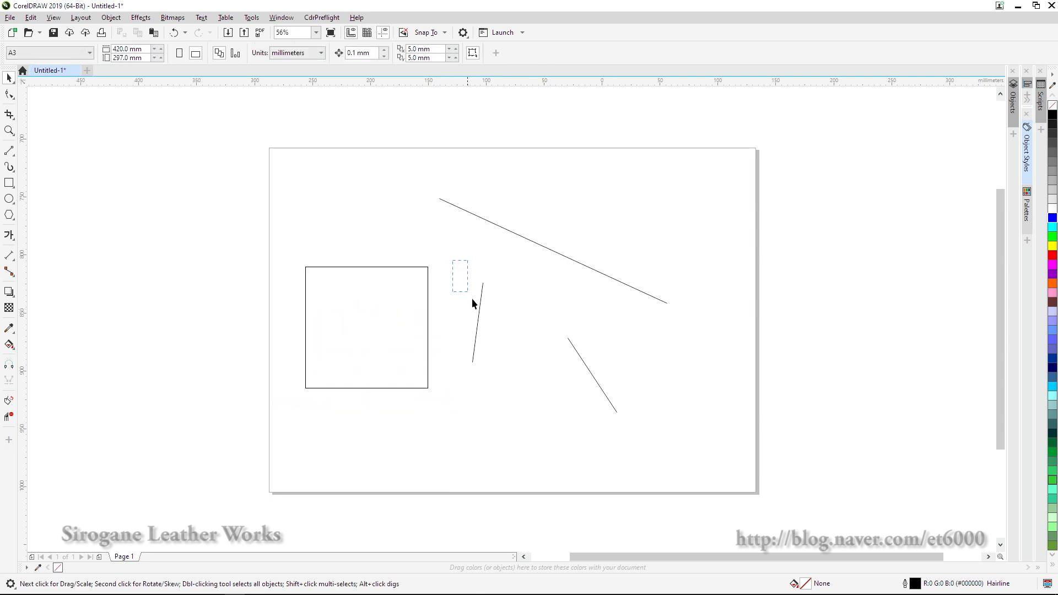
{"action": "left_click_drag", "start_coordinate": [527, 405], "coordinate": [527, 405]}
{"action": "left_click", "coordinate": [529, 404]}
{"action": "left_click_drag", "start_coordinate": [592, 378], "coordinate": [431, 253]}
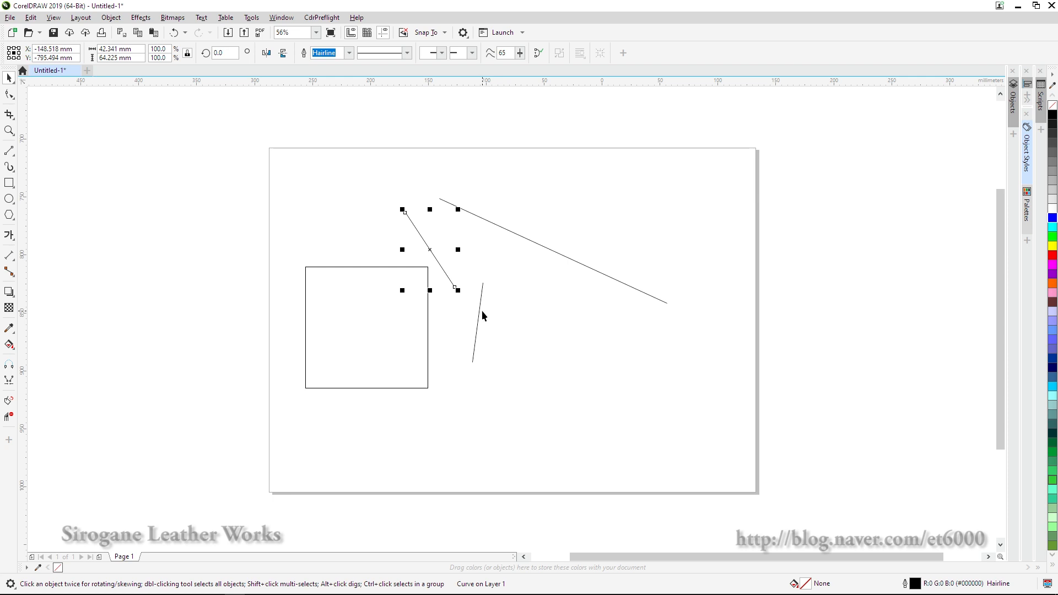
{"action": "left_click_drag", "start_coordinate": [480, 319], "coordinate": [448, 386]}
Select the three lines one at a time, and select them together with a marquee that leaves out the rectangle; clear the selection
{"action": "left_click", "coordinate": [533, 249]}
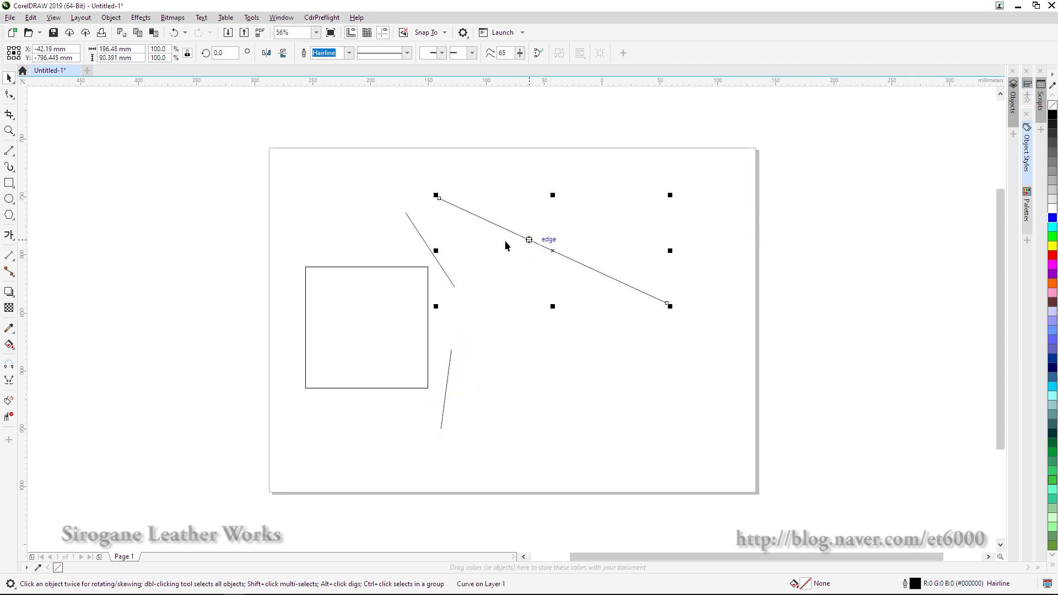
{"action": "left_click", "coordinate": [429, 250]}
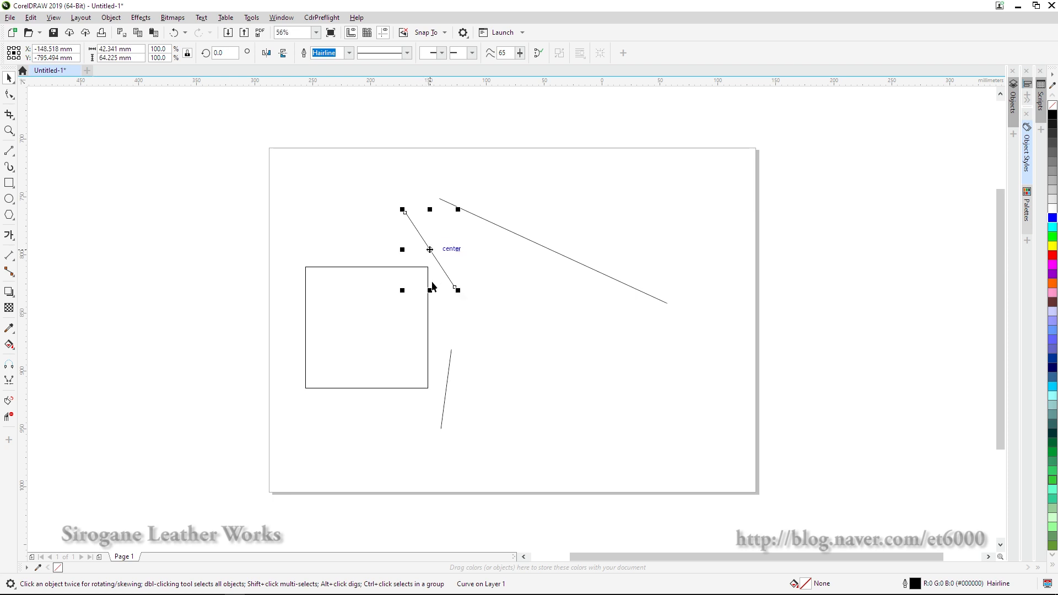
{"action": "left_click", "coordinate": [449, 362]}
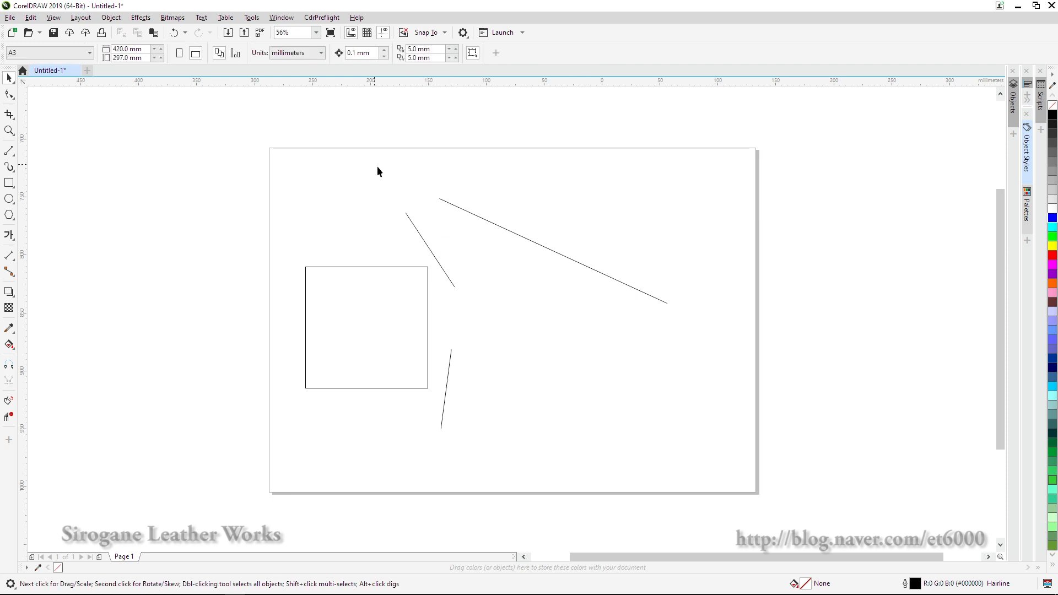
{"action": "left_click_drag", "start_coordinate": [699, 445], "coordinate": [700, 446]}
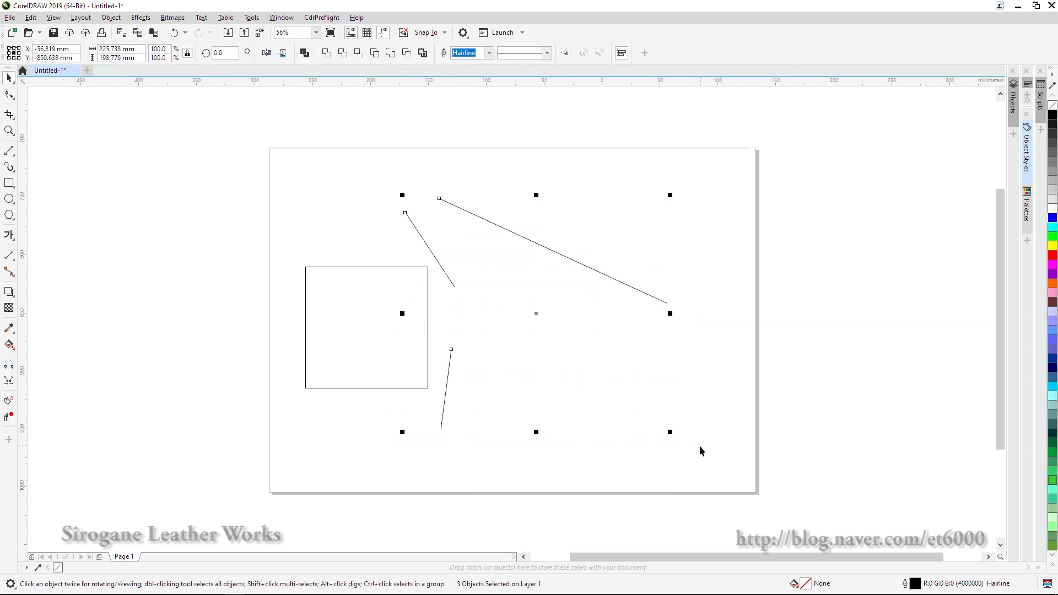
{"action": "left_click", "coordinate": [478, 276]}
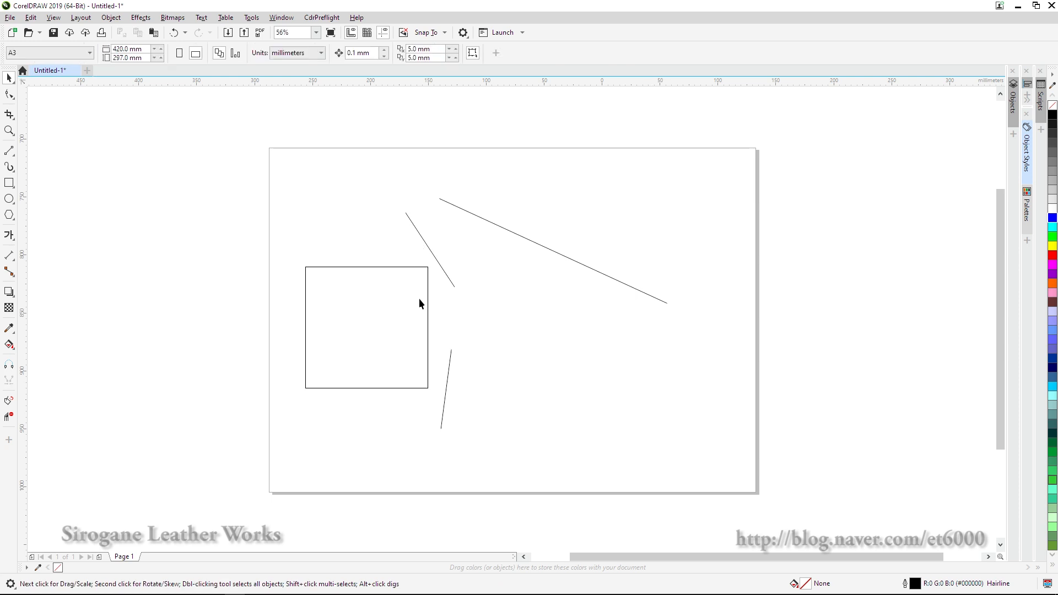
Move the rectangle right so it overlaps the long line, and marquee-select all four objects before deselecting them
{"action": "left_click_drag", "start_coordinate": [427, 305], "coordinate": [580, 309]}
{"action": "left_click", "coordinate": [660, 361]}
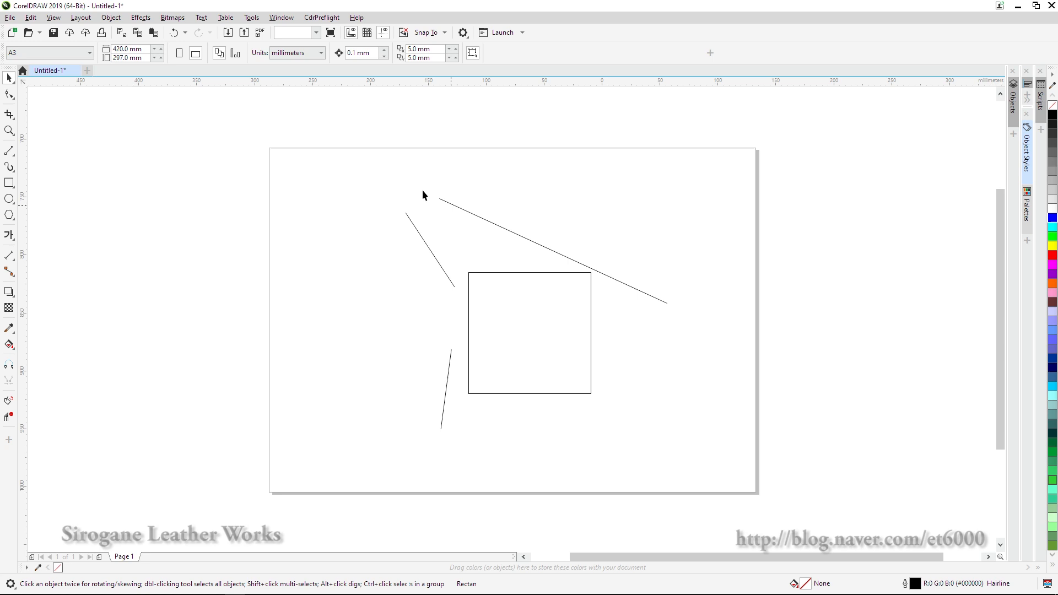
{"action": "left_click", "coordinate": [540, 315]}
{"action": "left_click_drag", "start_coordinate": [388, 175], "coordinate": [620, 416]}
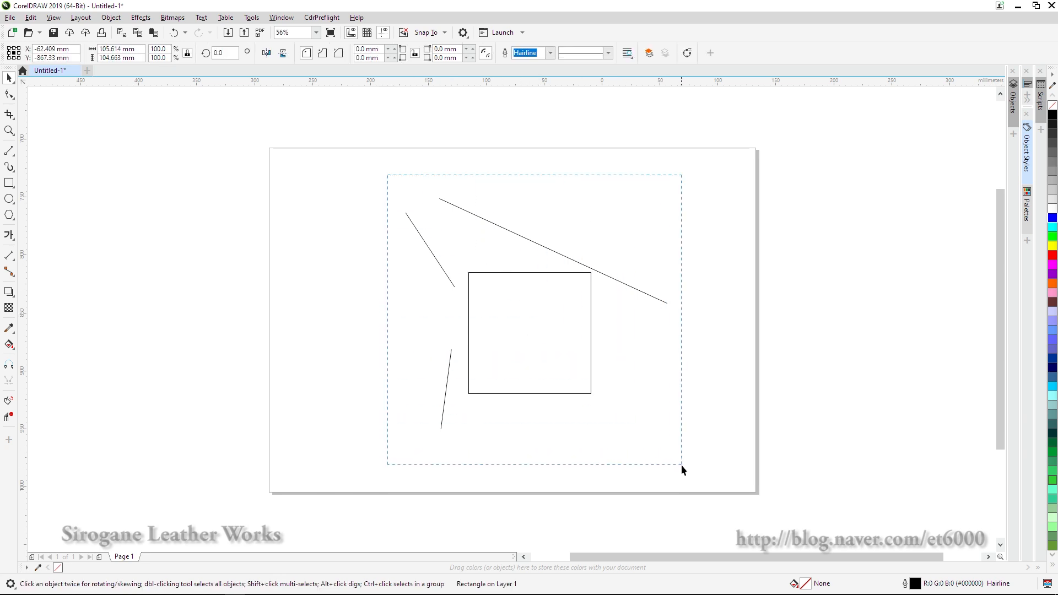
{"action": "left_click_drag", "start_coordinate": [682, 465], "coordinate": [695, 466]}
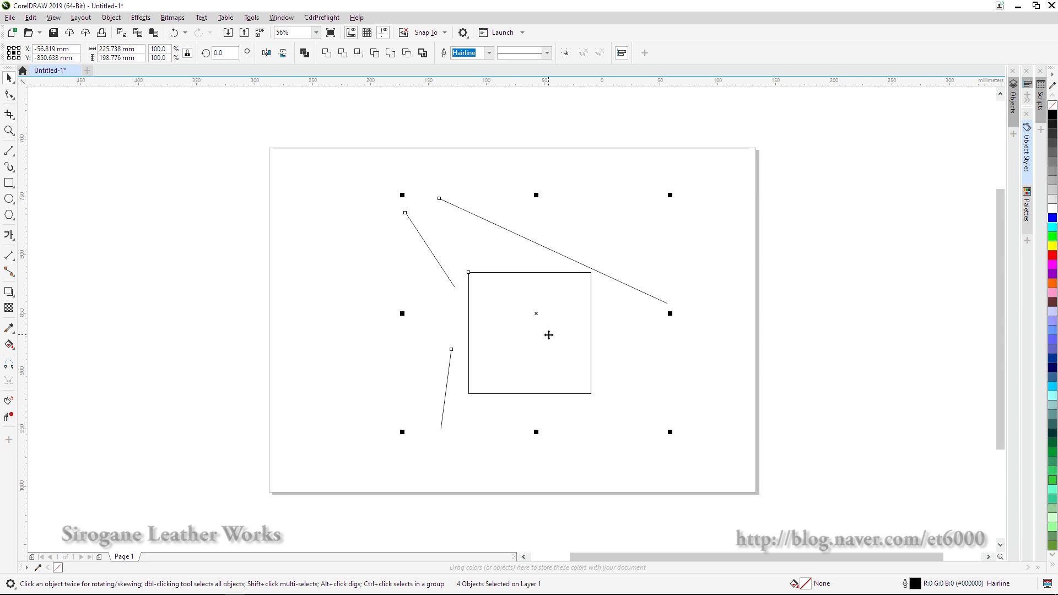
{"action": "left_click", "coordinate": [623, 357]}
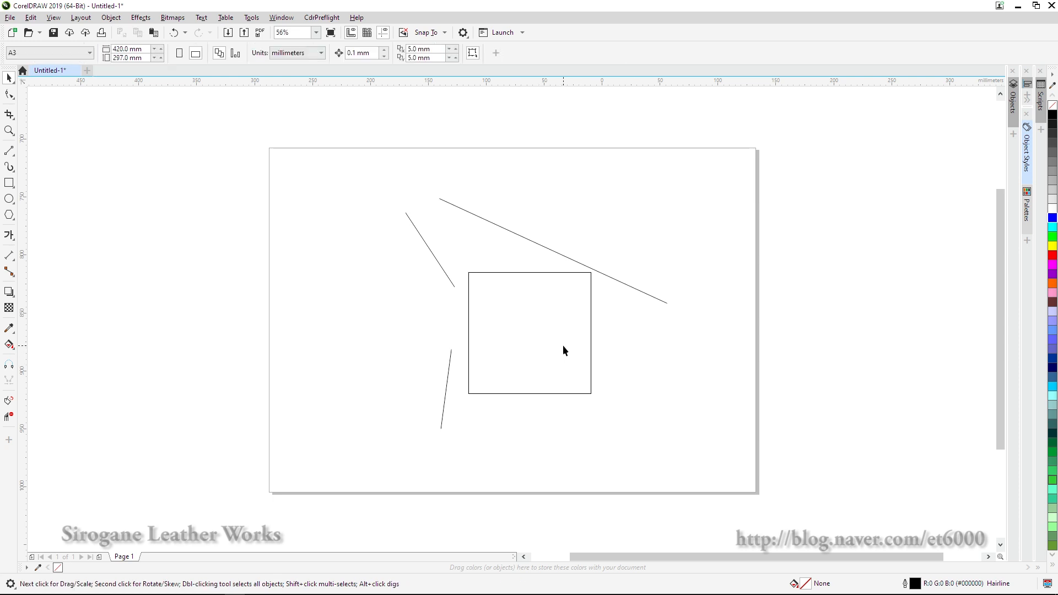
Move the rectangle clear below the long line, and lasso only the three lines with the Freehand Pick tool
{"action": "left_click_drag", "start_coordinate": [563, 346], "coordinate": [604, 363]}
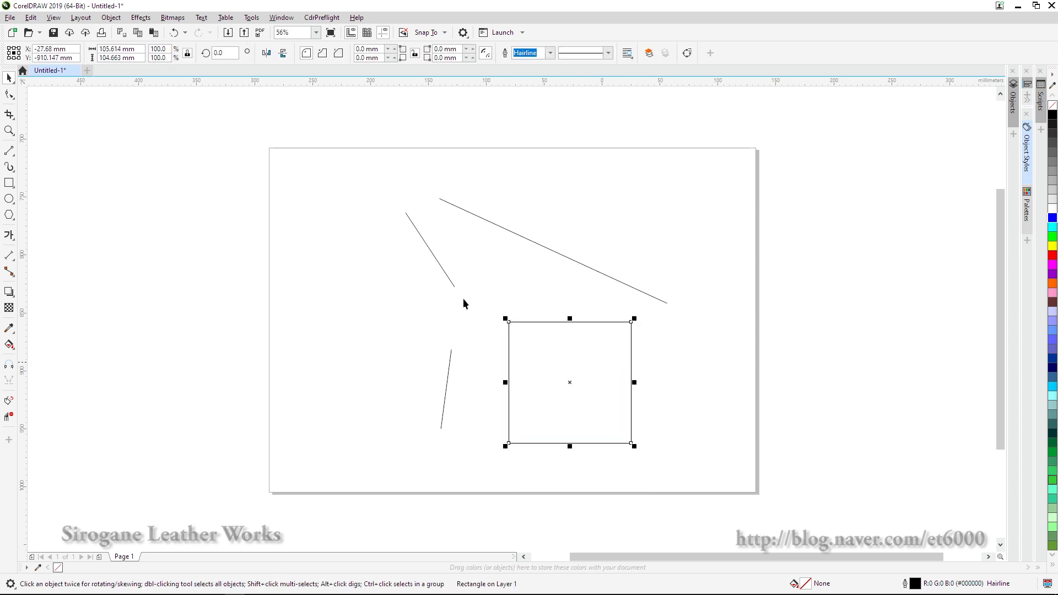
{"action": "left_click", "coordinate": [10, 79]}
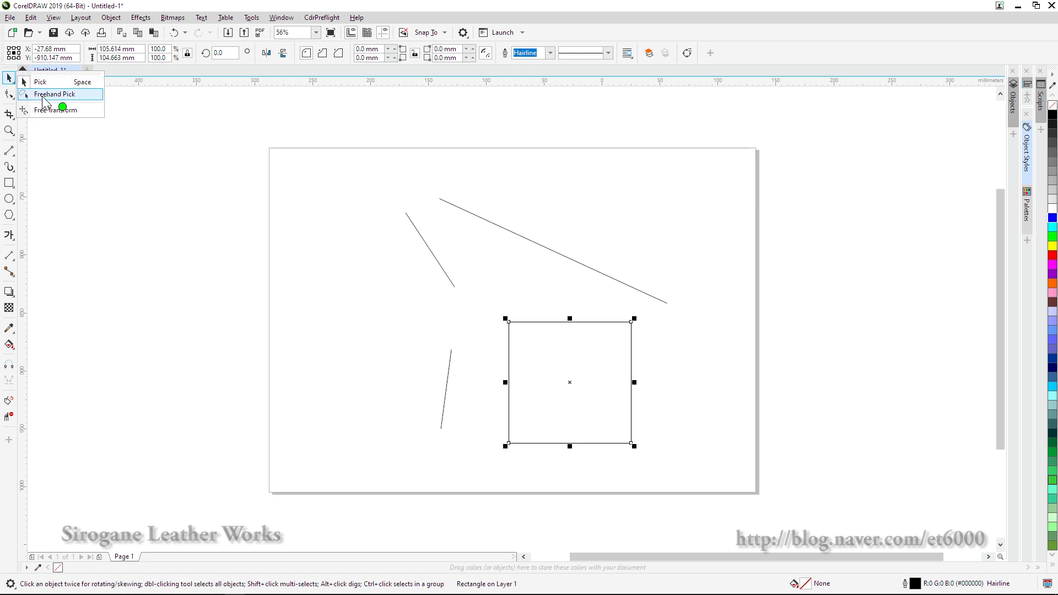
{"action": "left_click", "coordinate": [44, 97]}
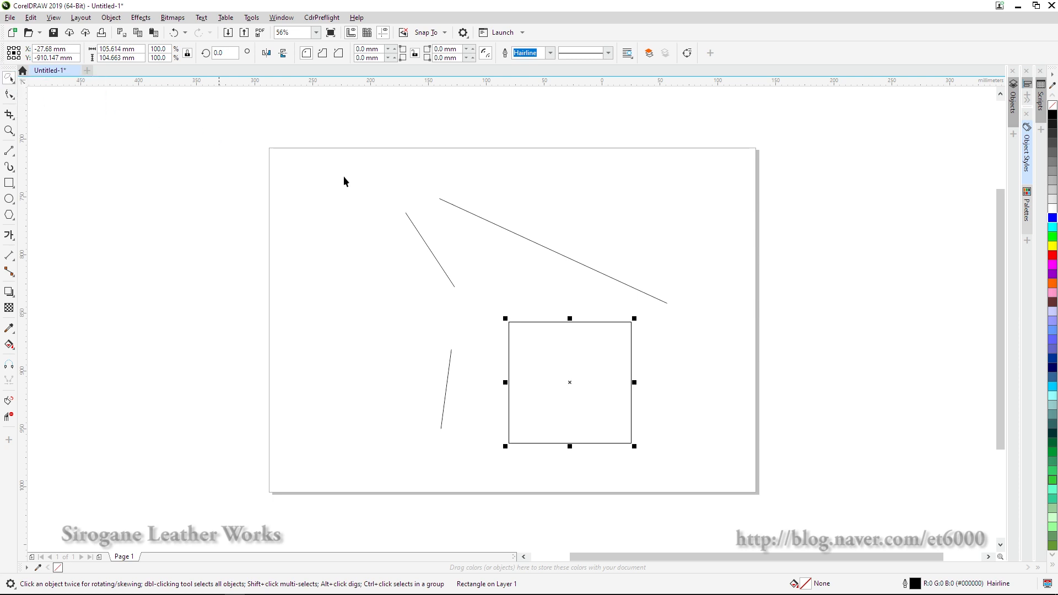
{"action": "mouse_move", "coordinate": [384, 173]}
{"action": "left_mouse_down"}
{"action": "mouse_move", "coordinate": [601, 221]}
{"action": "mouse_move", "coordinate": [682, 252]}
{"action": "mouse_move", "coordinate": [724, 303]}
{"action": "mouse_move", "coordinate": [697, 323]}
{"action": "mouse_move", "coordinate": [543, 284]}
{"action": "mouse_move", "coordinate": [481, 299]}
{"action": "mouse_move", "coordinate": [473, 424]}
{"action": "mouse_move", "coordinate": [433, 447]}
{"action": "mouse_move", "coordinate": [380, 368]}
{"action": "mouse_move", "coordinate": [385, 175]}
{"action": "left_mouse_up"}
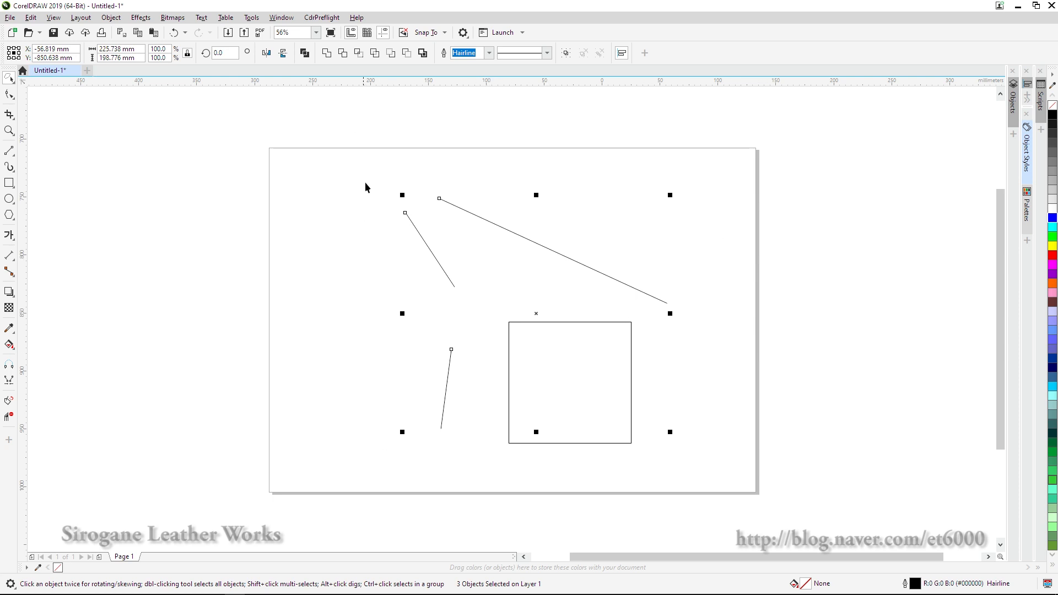
Return to the standard Pick tool, marquee-select all four objects and deselect them
{"action": "left_click", "coordinate": [11, 80]}
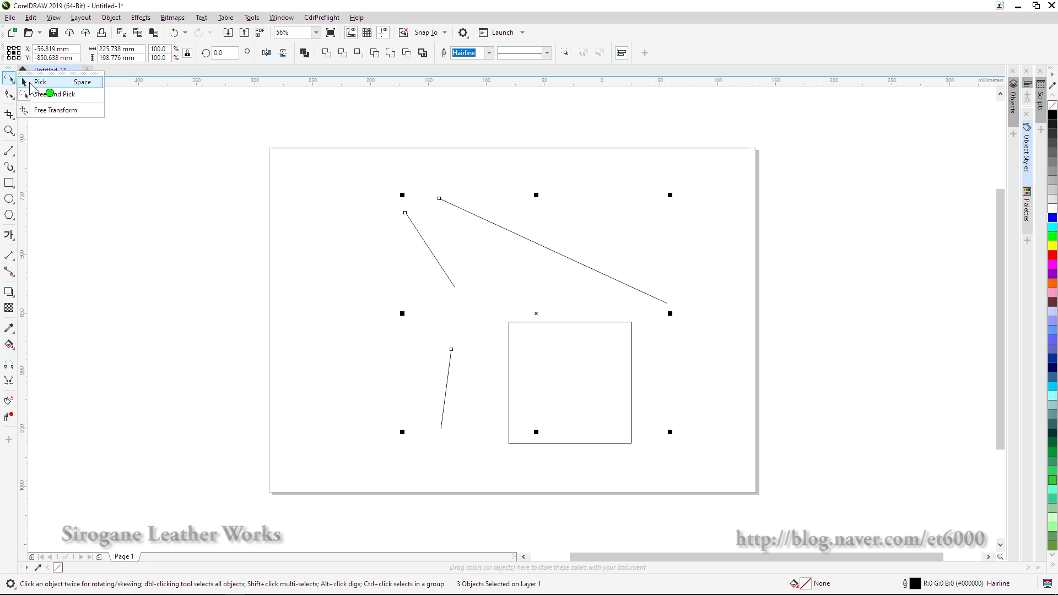
{"action": "left_click", "coordinate": [31, 83]}
{"action": "left_click_drag", "start_coordinate": [360, 167], "coordinate": [789, 363]}
{"action": "left_click_drag", "start_coordinate": [727, 477], "coordinate": [717, 466]}
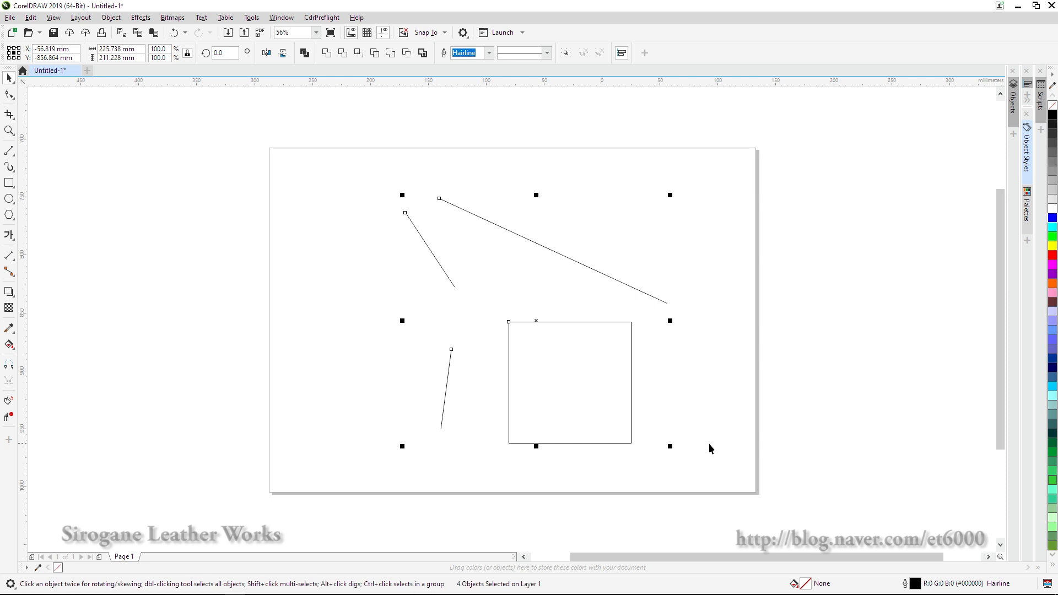
{"action": "left_click", "coordinate": [711, 444]}
Marquee-select all four objects, remove the rectangle from the selection and move the three lines slightly up and left
{"action": "left_click_drag", "start_coordinate": [354, 172], "coordinate": [726, 501]}
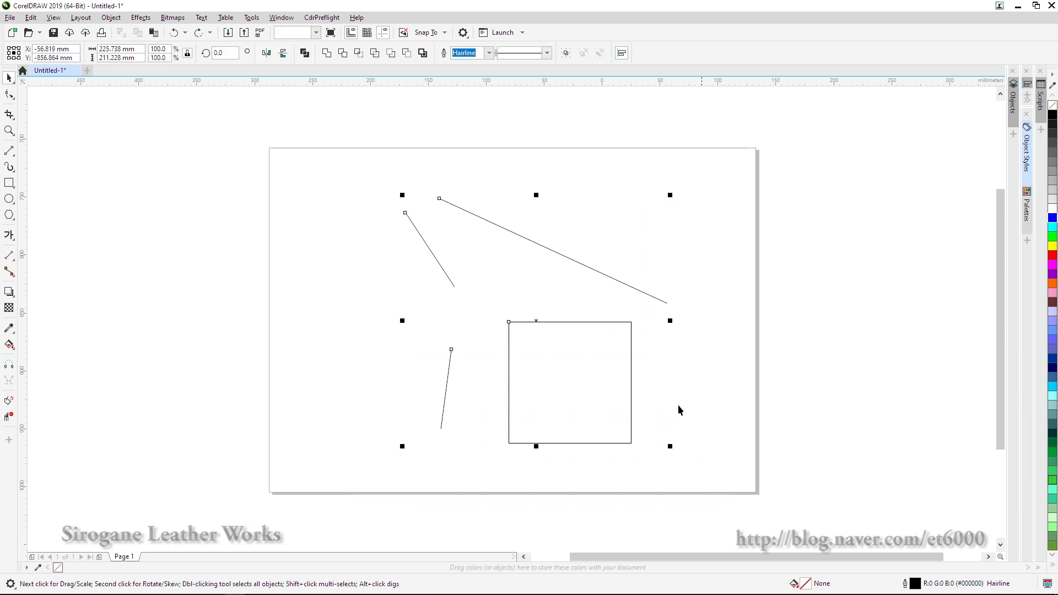
{"action": "left_click", "coordinate": [631, 373], "text": "shift"}
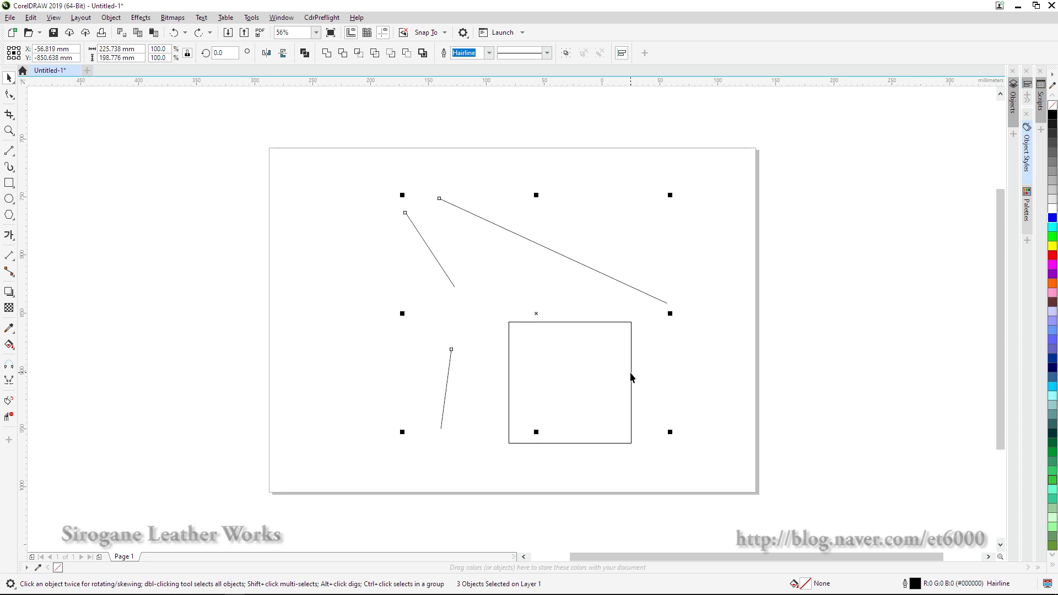
{"action": "left_click_drag", "start_coordinate": [538, 313], "coordinate": [514, 309]}
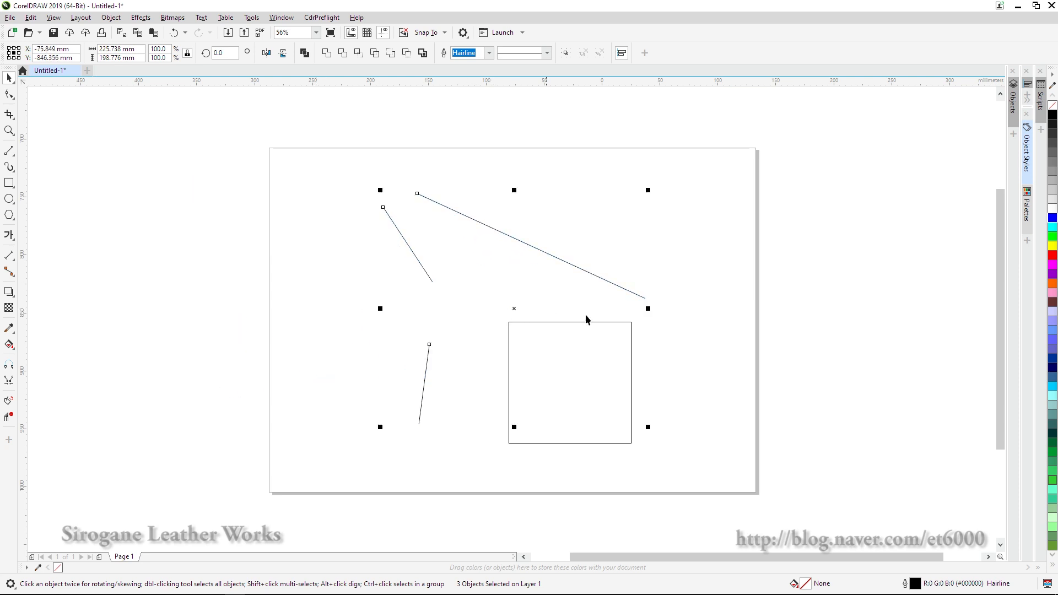
{"action": "left_click", "coordinate": [10, 80]}
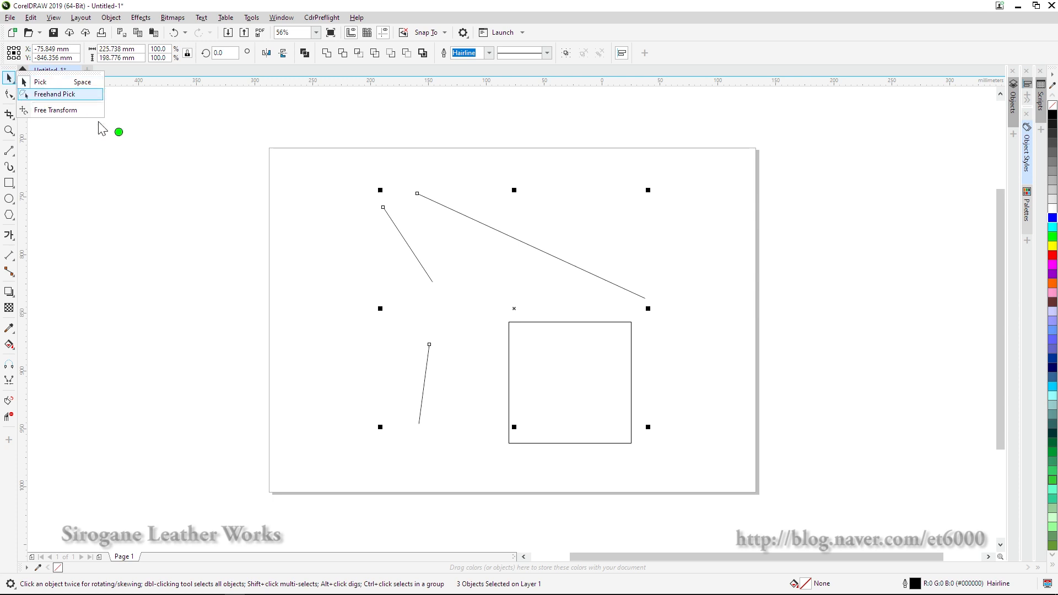
{"action": "left_click", "coordinate": [238, 264]}
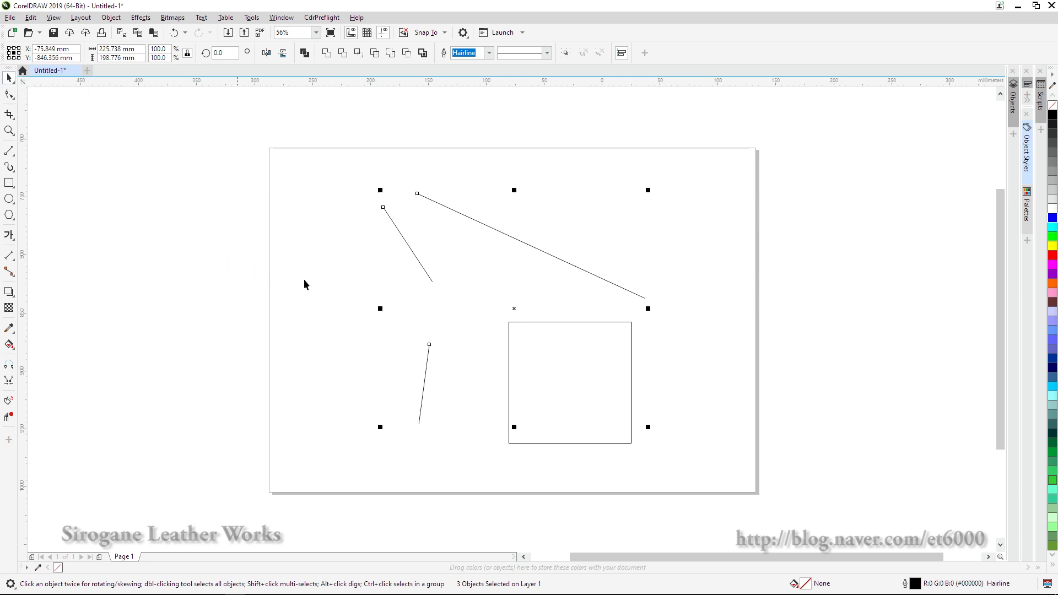
Reselect all four objects with a marquee, exclude the rectangle, shift the three lines slightly down and left, and deselect them
{"action": "left_click", "coordinate": [351, 306]}
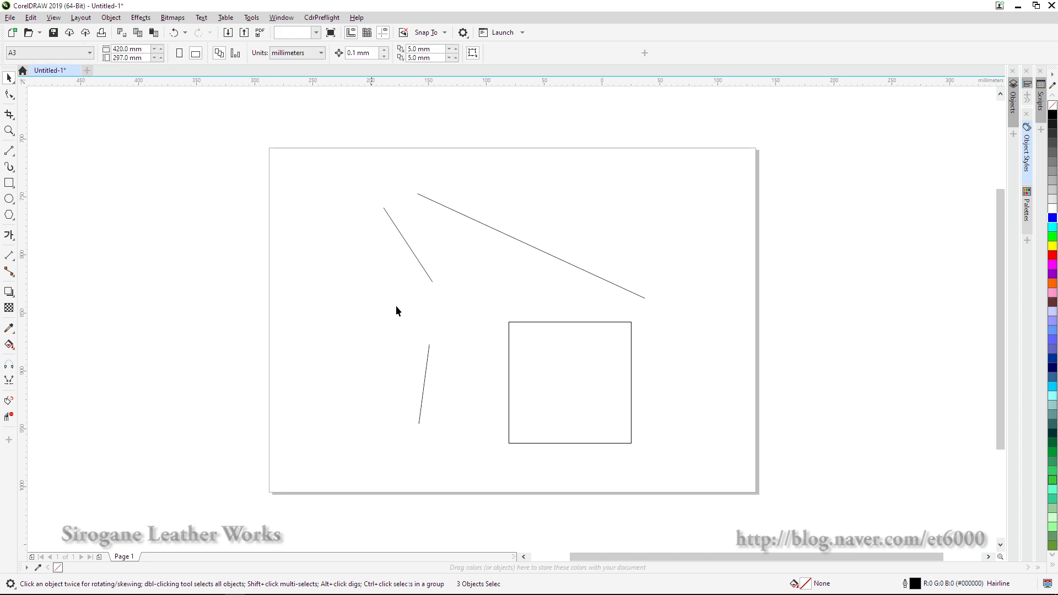
{"action": "left_click_drag", "start_coordinate": [719, 391], "coordinate": [732, 473]}
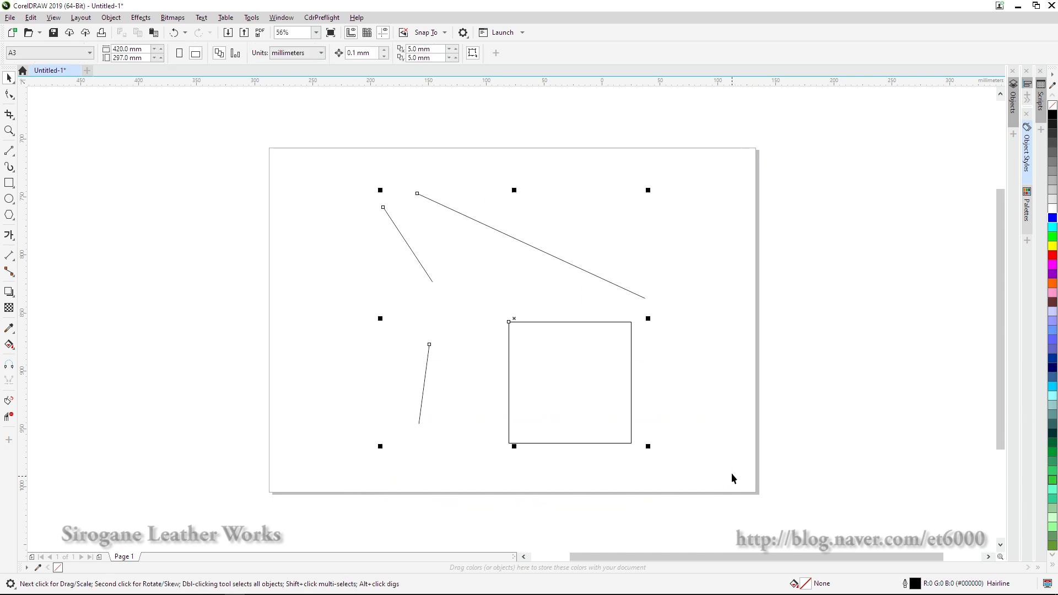
{"action": "left_click", "coordinate": [632, 353], "text": "shift"}
{"action": "left_click_drag", "start_coordinate": [539, 251], "coordinate": [402, 155]}
{"action": "left_click_drag", "start_coordinate": [375, 215], "coordinate": [501, 317]}
{"action": "left_click", "coordinate": [702, 389]}
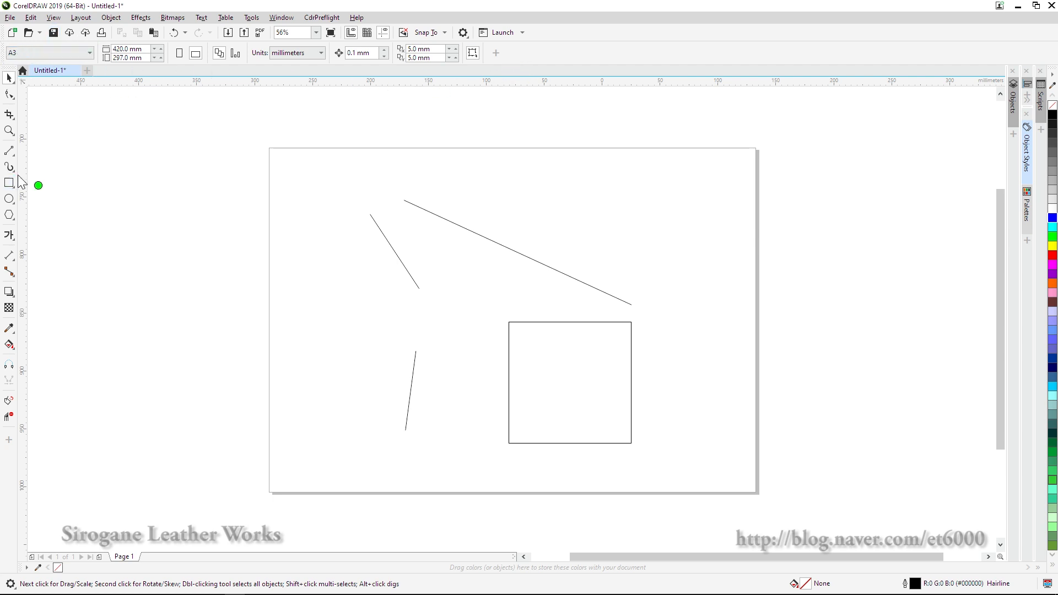
Compare the property options of the Zoom, Pick and Shape tools with nothing selected, ending on the Pick tool
{"action": "left_click", "coordinate": [8, 131]}
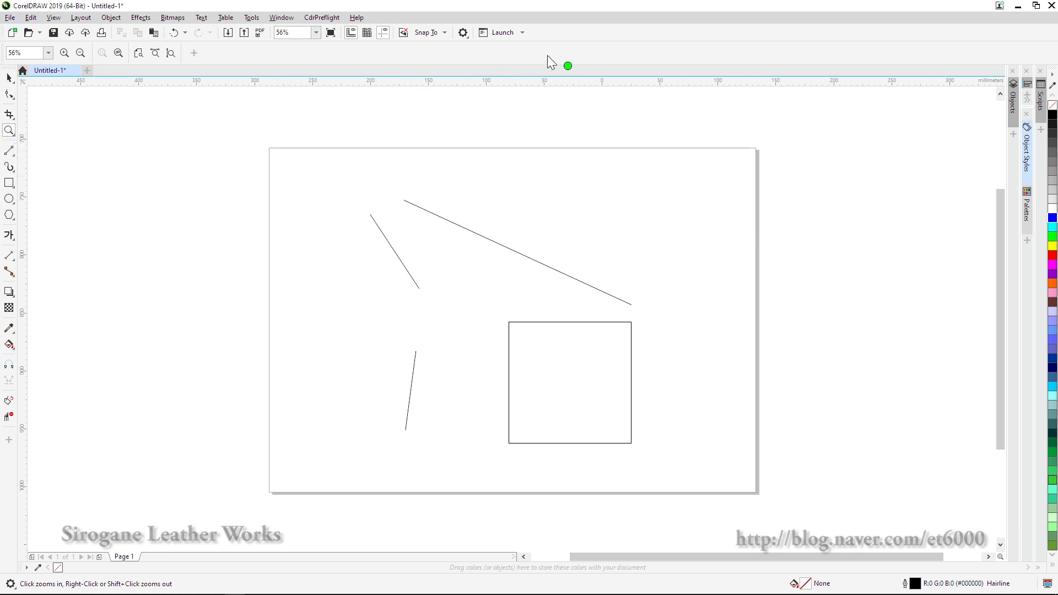
{"action": "left_click", "coordinate": [11, 79]}
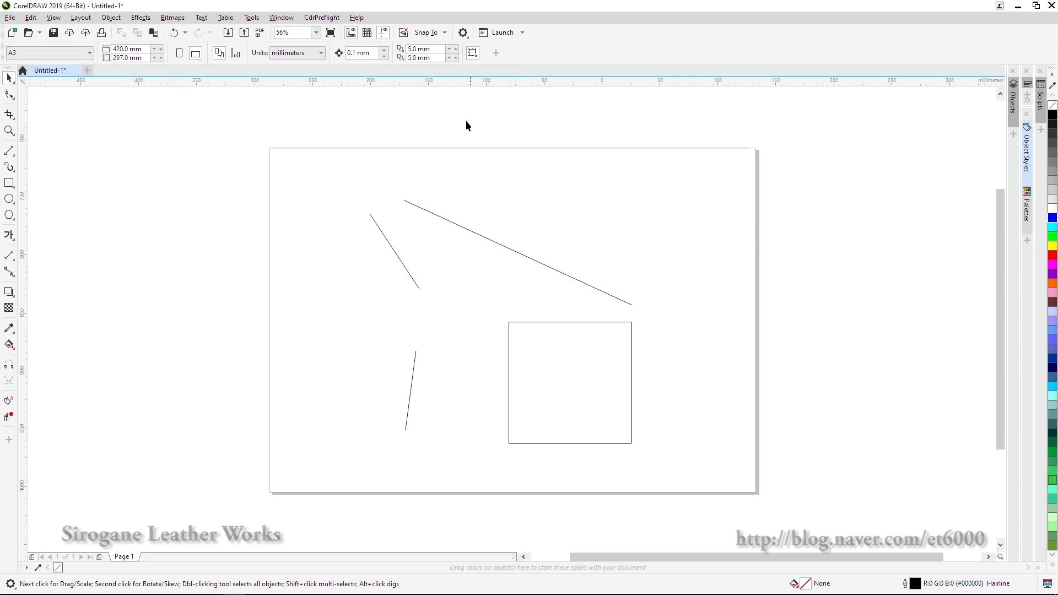
{"action": "left_click", "coordinate": [10, 96]}
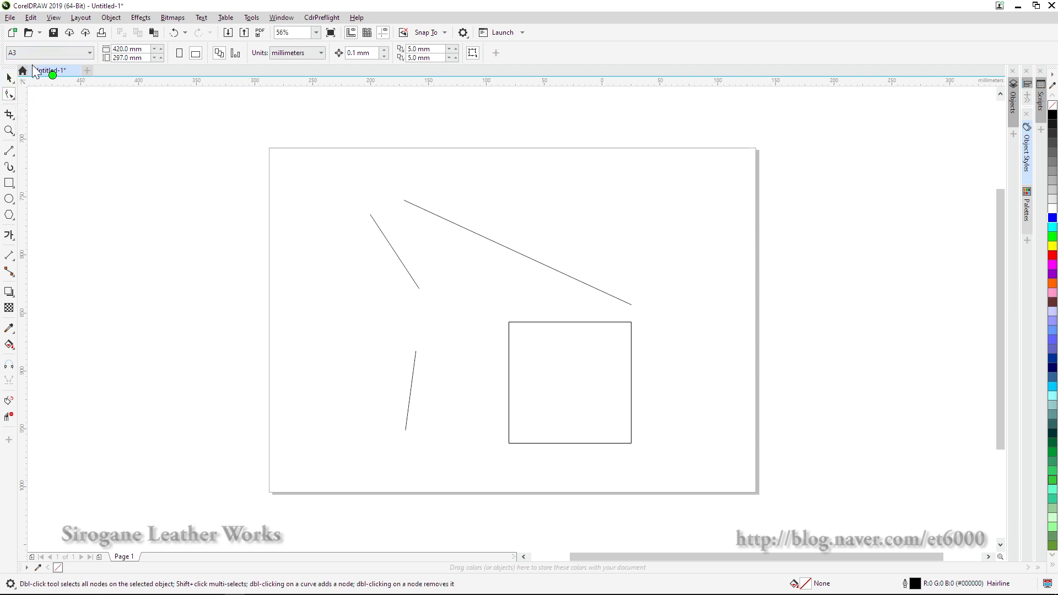
{"action": "left_click", "coordinate": [10, 79]}
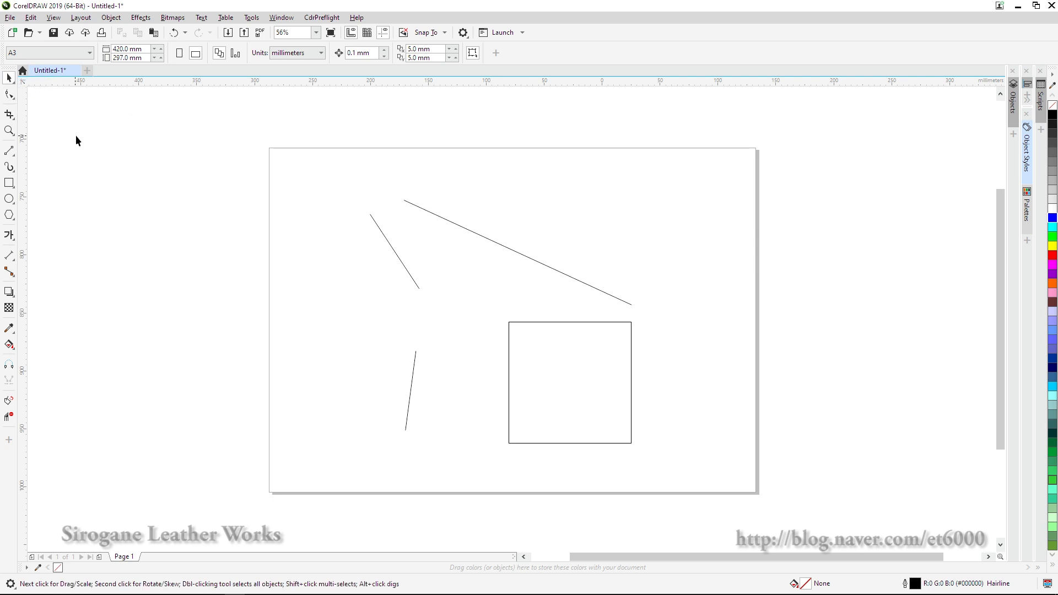
Change the document's page size to the A4 preset
{"action": "left_click", "coordinate": [88, 54]}
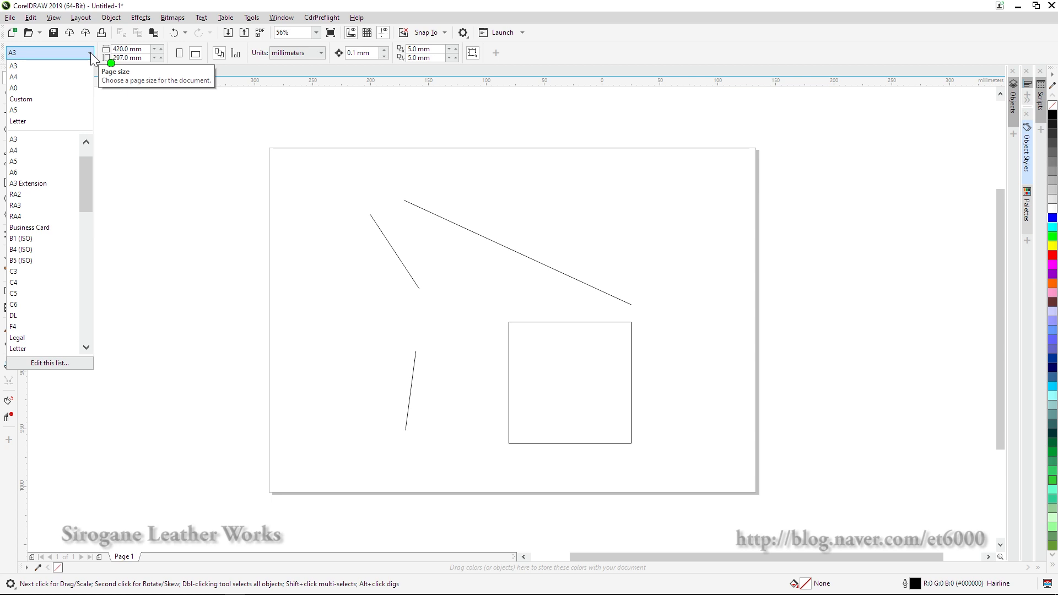
{"action": "left_click", "coordinate": [91, 52]}
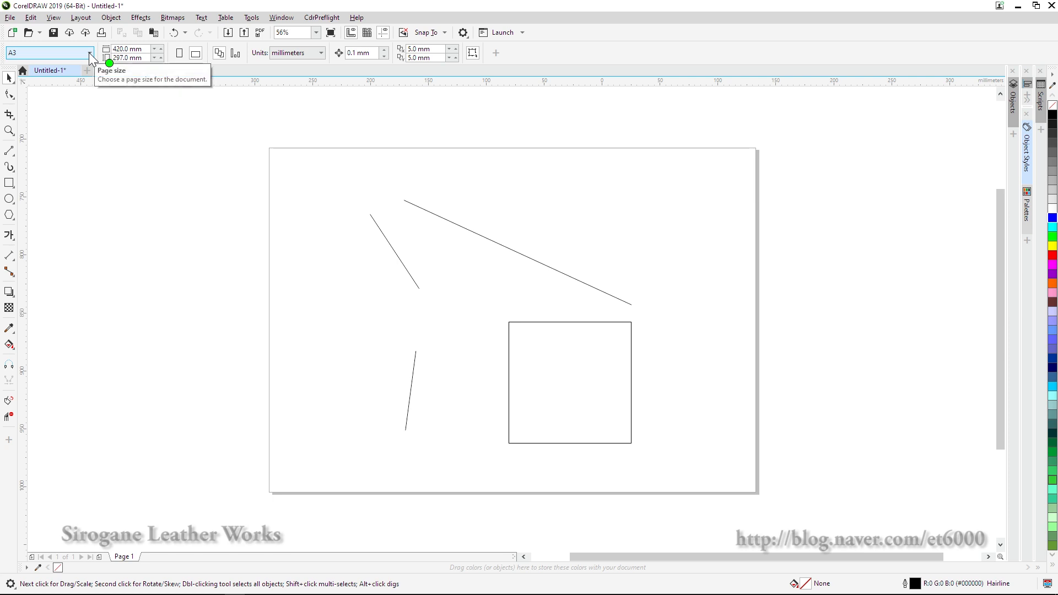
{"action": "left_click", "coordinate": [89, 53]}
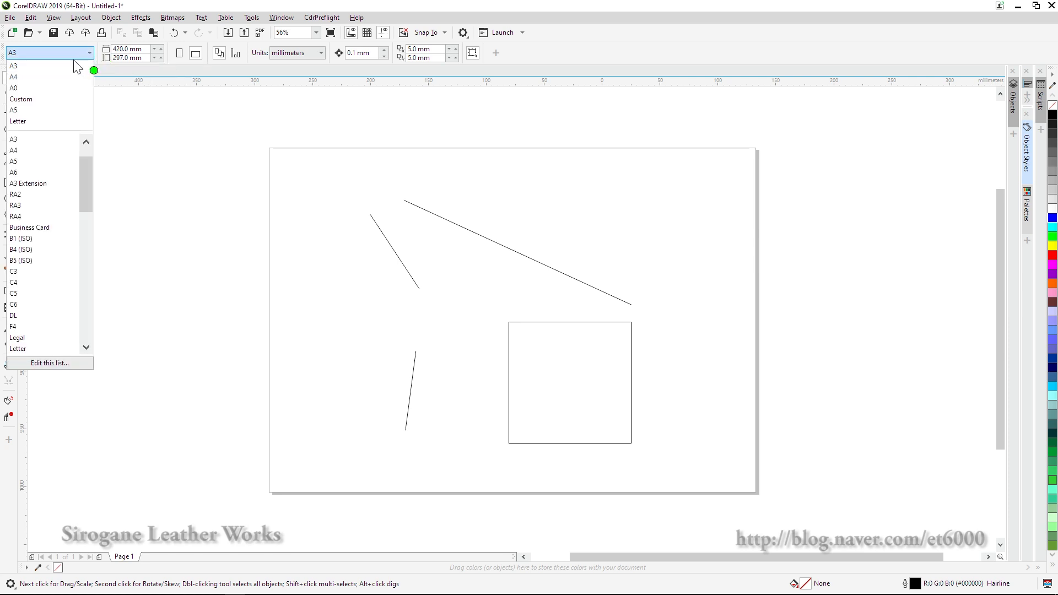
{"action": "left_click", "coordinate": [65, 83]}
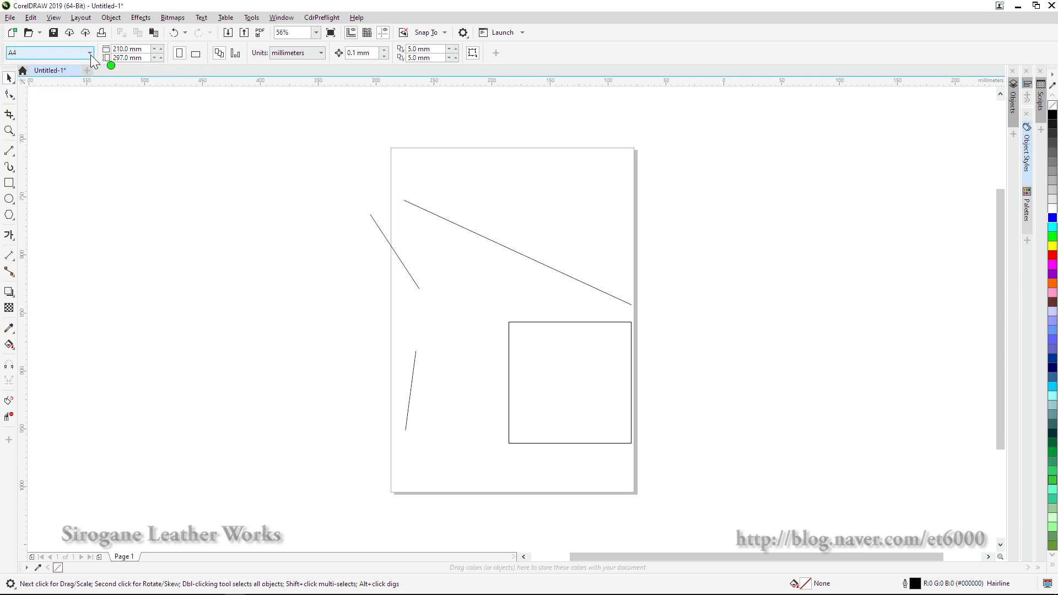
Try the A0 page size and return the page to A4
{"action": "left_click", "coordinate": [89, 53]}
{"action": "left_click", "coordinate": [57, 88]}
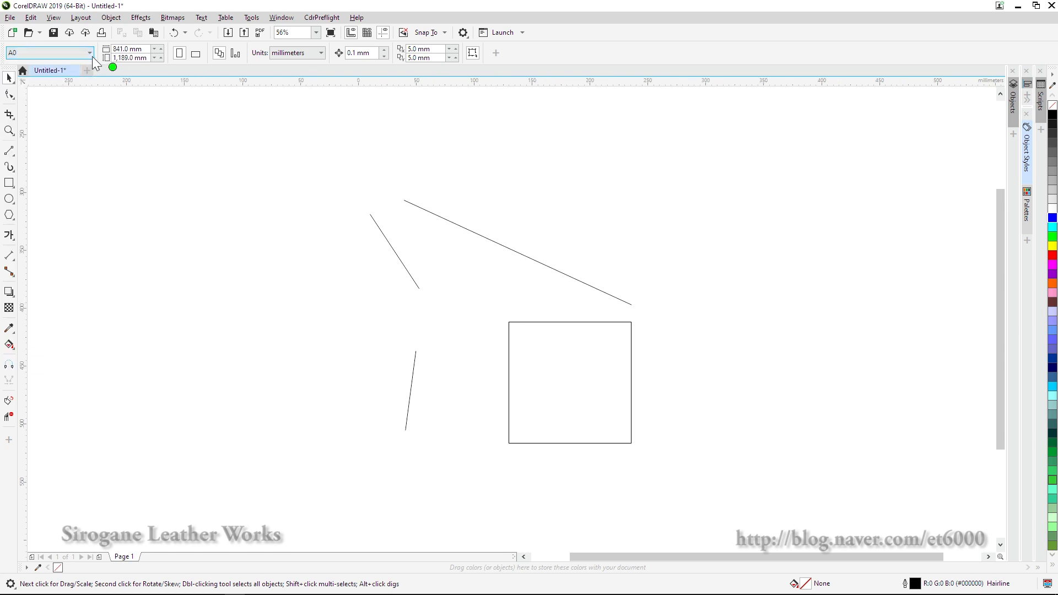
{"action": "left_click", "coordinate": [88, 52]}
{"action": "left_click", "coordinate": [56, 77]}
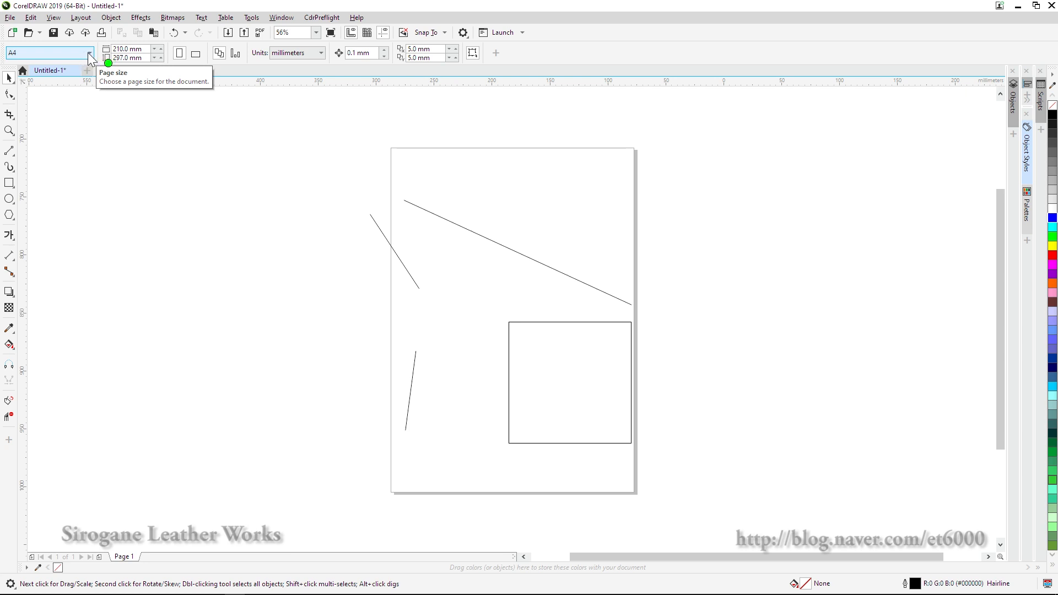
Choose the A4 preset again, try landscape orientation, and return the page to portrait
{"action": "left_click", "coordinate": [89, 53]}
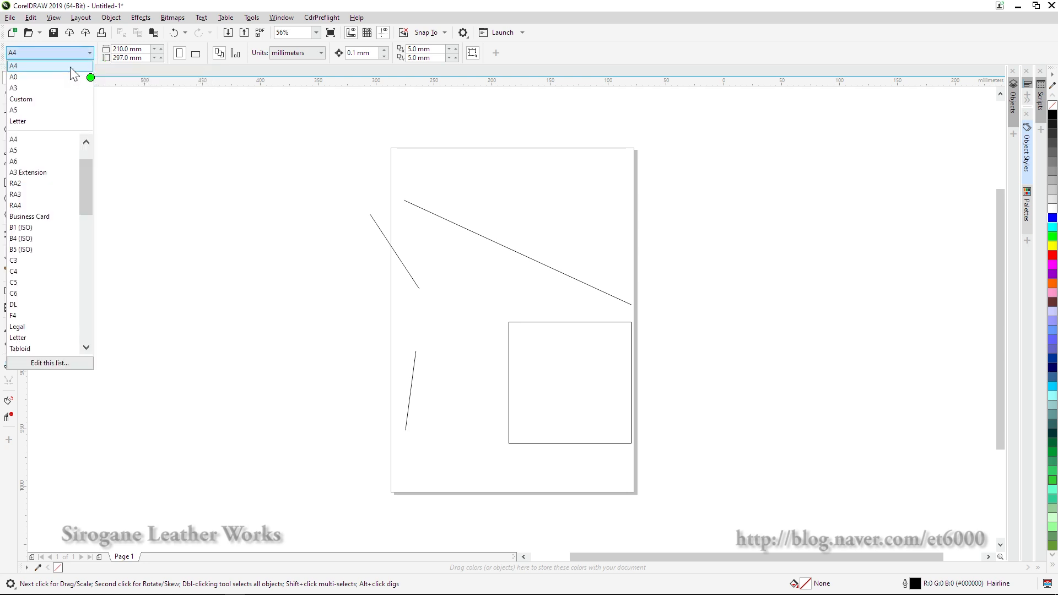
{"action": "left_click", "coordinate": [71, 66]}
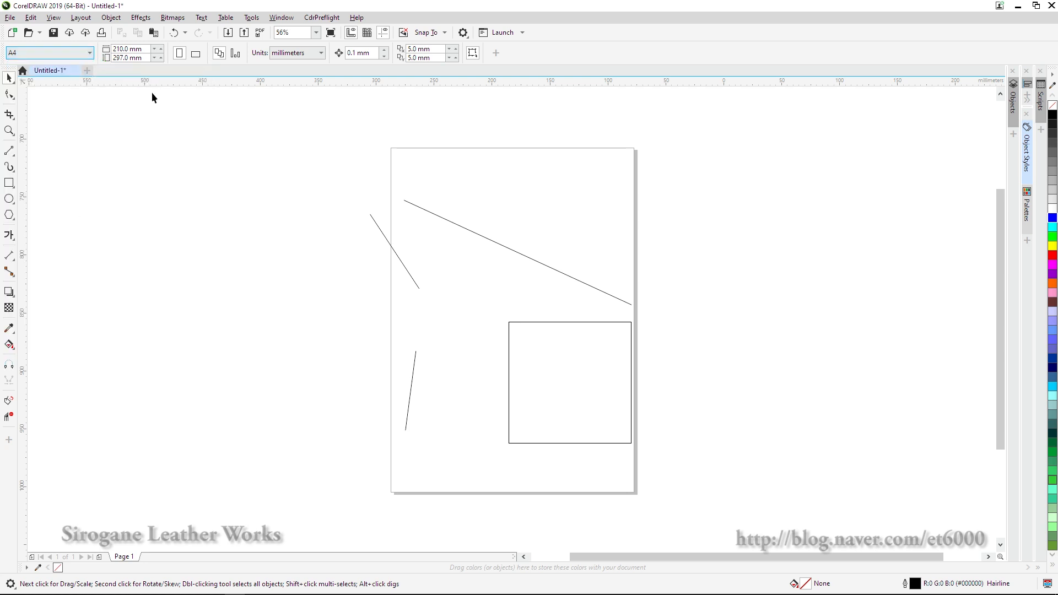
{"action": "left_click", "coordinate": [196, 54]}
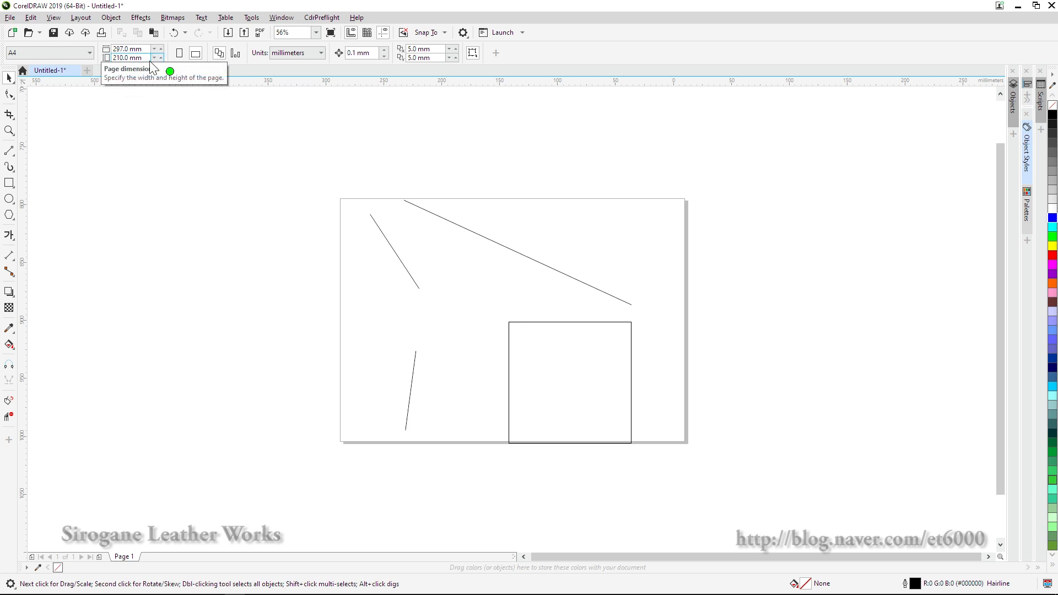
{"action": "left_click", "coordinate": [176, 52]}
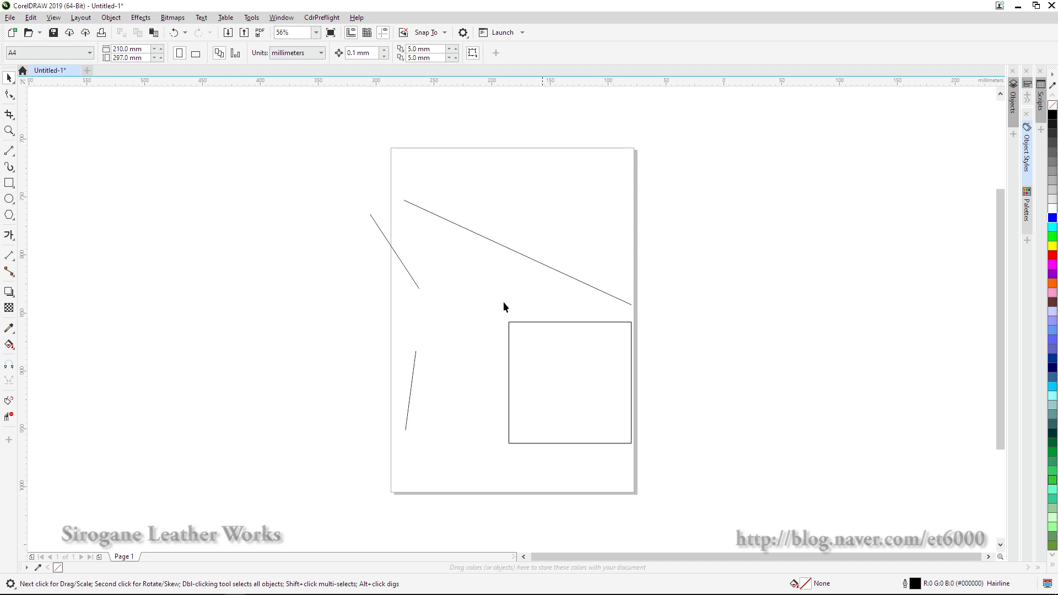
Try the A3 page size and return the page to A4
{"action": "left_click", "coordinate": [90, 52]}
{"action": "left_click", "coordinate": [57, 86]}
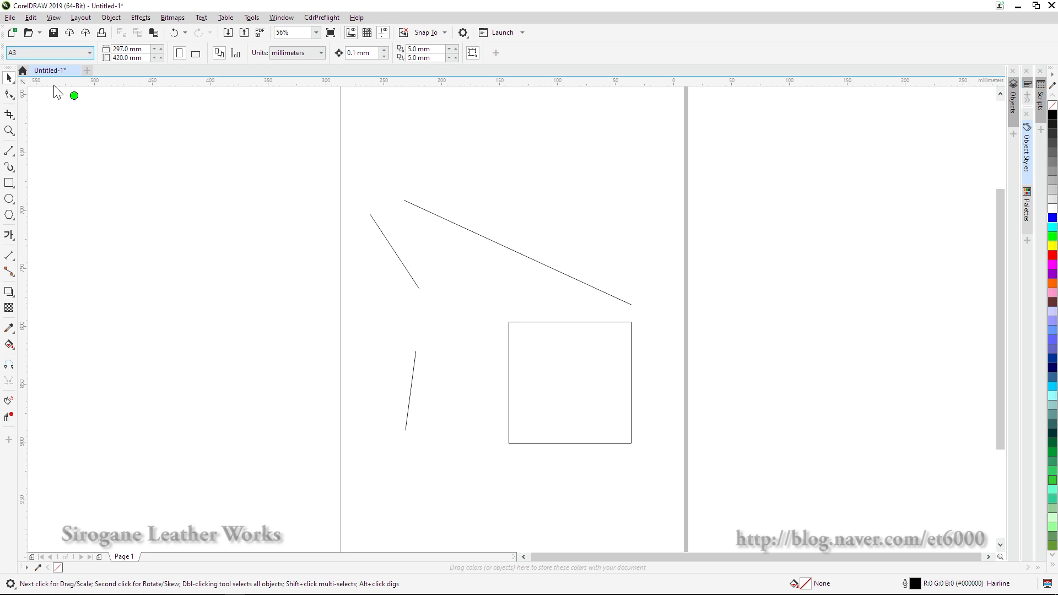
{"action": "left_click", "coordinate": [89, 52]}
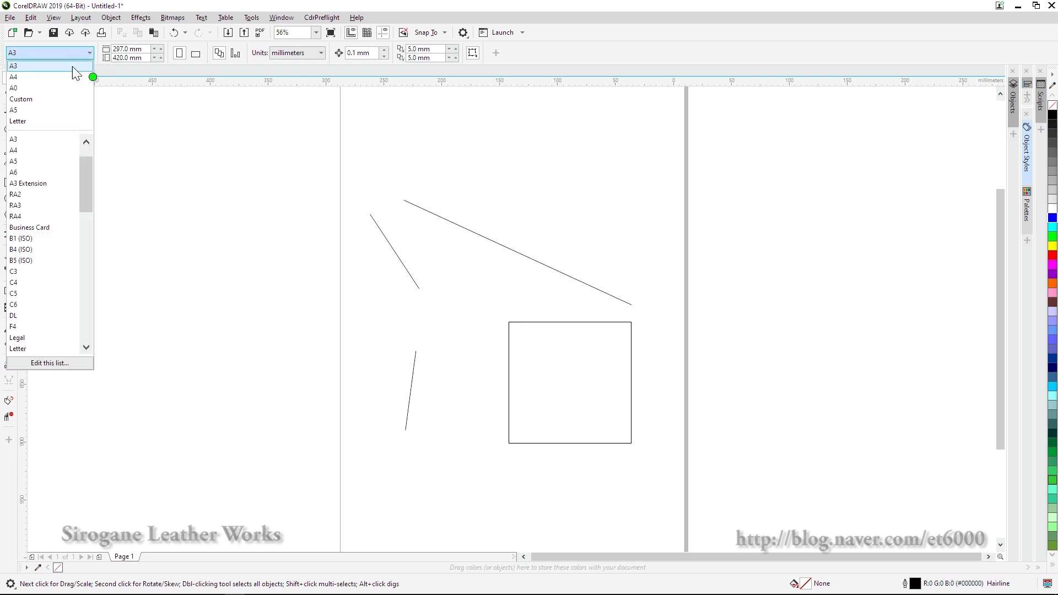
{"action": "left_click", "coordinate": [68, 74]}
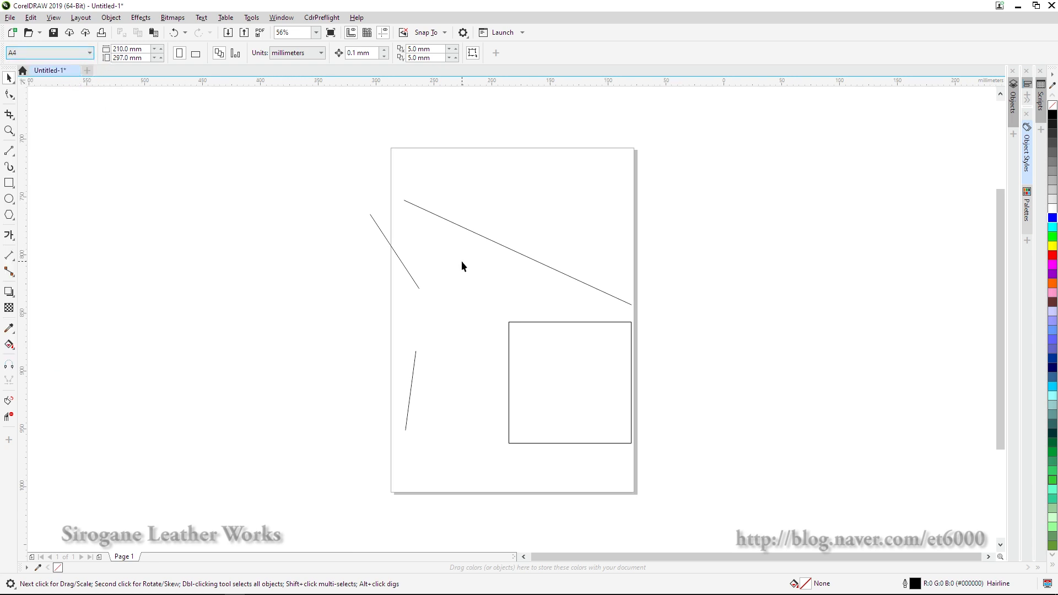
Set the page width to 250 mm
{"action": "left_click", "coordinate": [145, 49]}
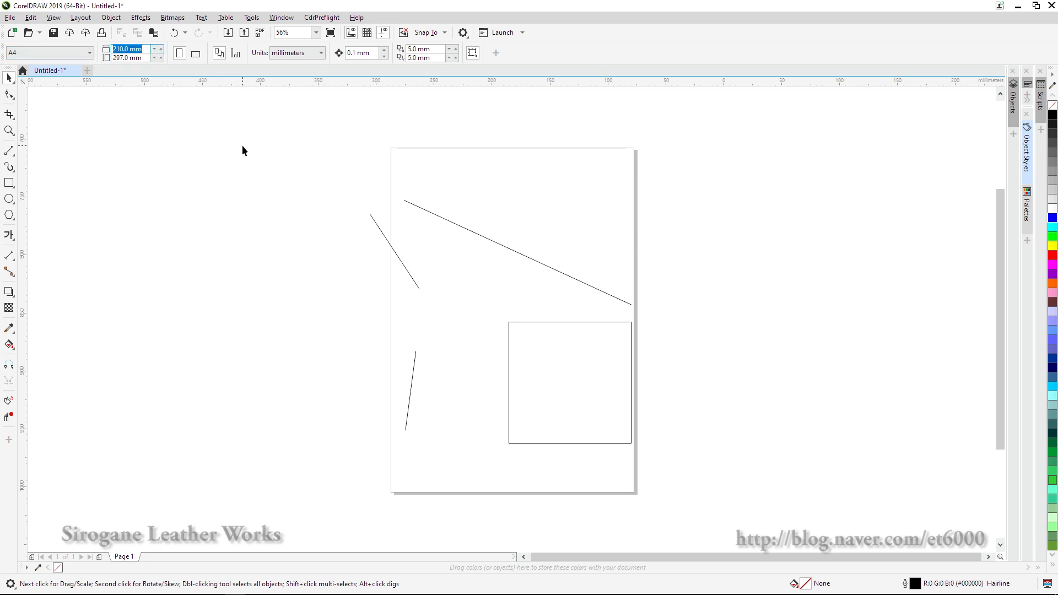
{"action": "type", "text": "250"}
{"action": "key", "text": "Return"}
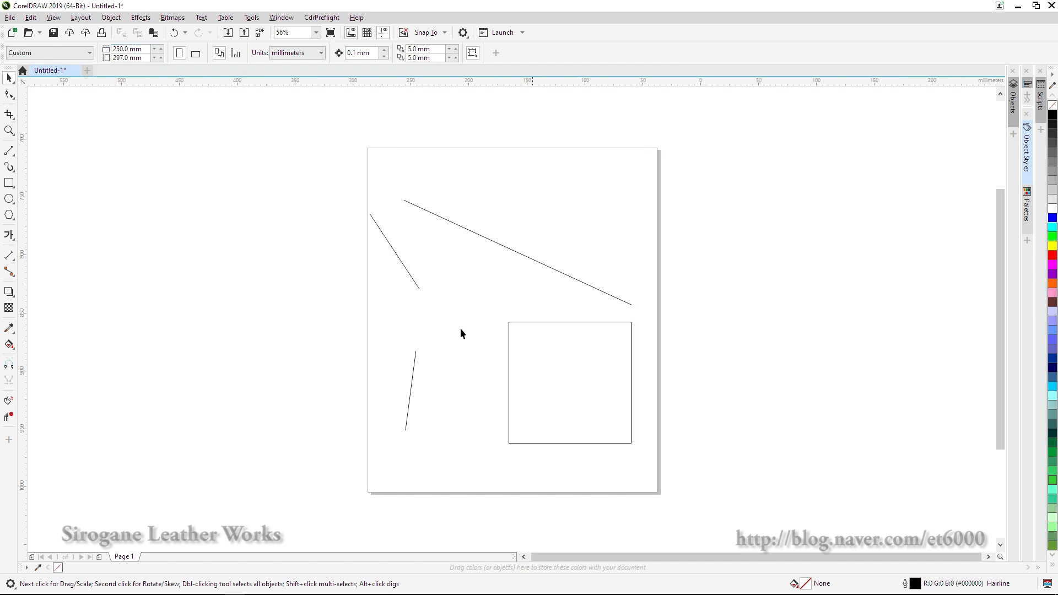
Select all four objects with a marquee, move them about 7 mm right and 2 mm up, and deselect them
{"action": "left_click_drag", "start_coordinate": [630, 302], "coordinate": [686, 463]}
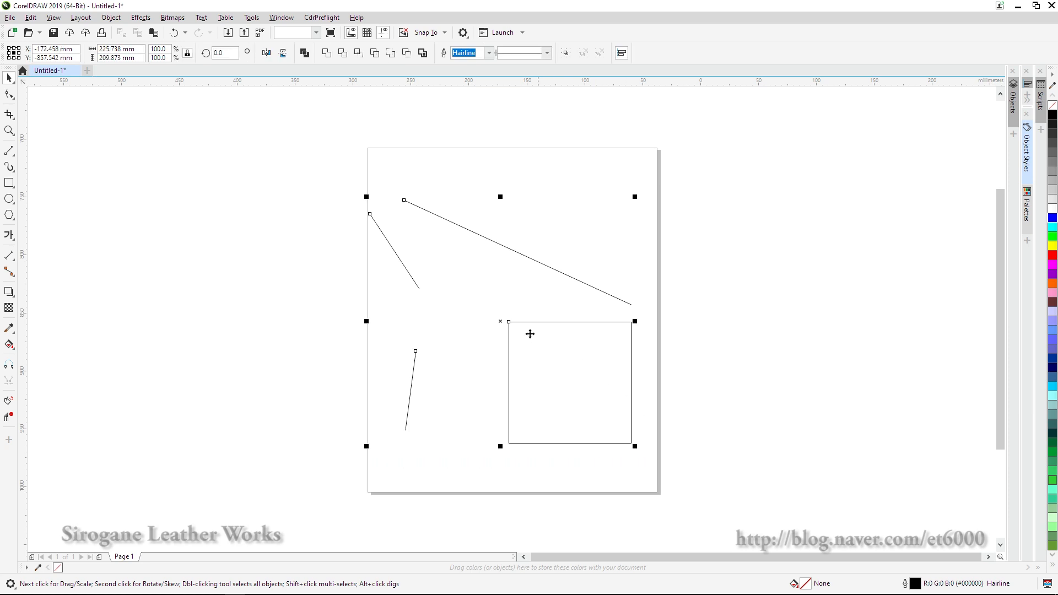
{"action": "left_click_drag", "start_coordinate": [530, 333], "coordinate": [539, 332]}
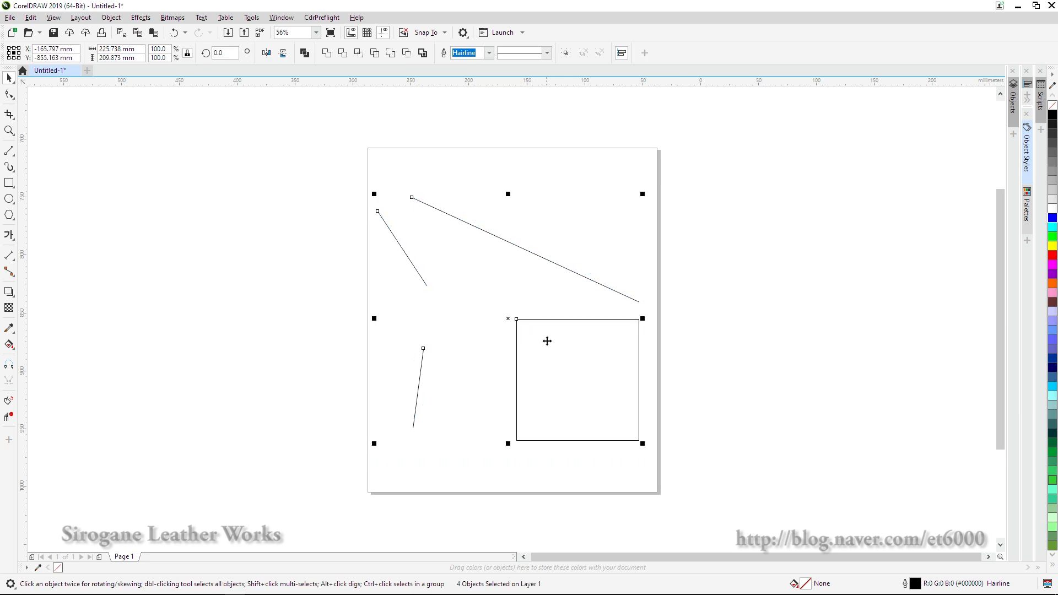
{"action": "left_click", "coordinate": [238, 208]}
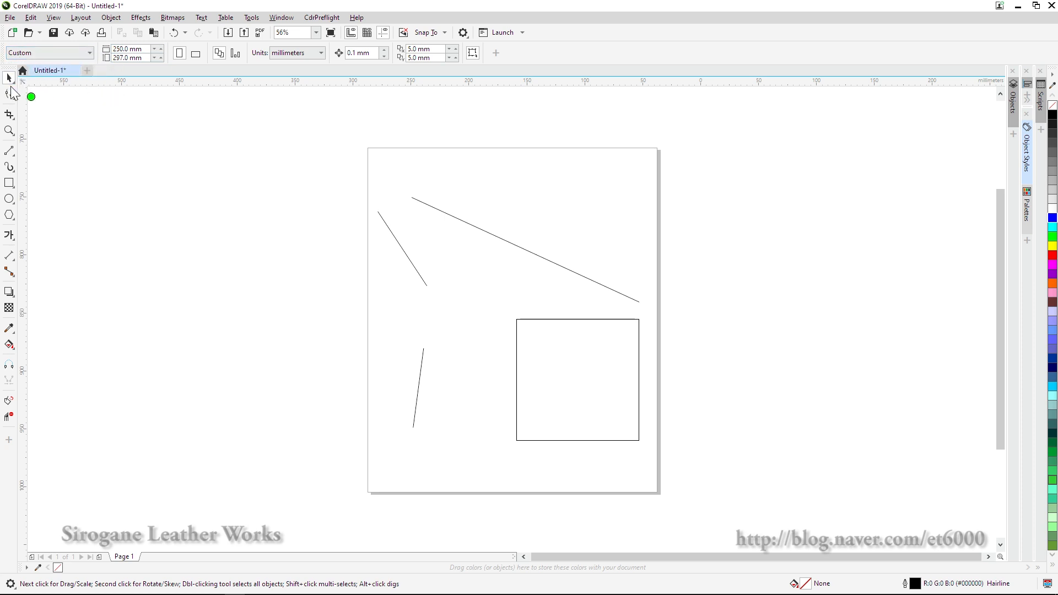
Compare the property options with all four objects selected by marquee and with nothing selected
{"action": "left_click_drag", "start_coordinate": [335, 169], "coordinate": [672, 409]}
{"action": "left_click_drag", "start_coordinate": [682, 470], "coordinate": [683, 471]}
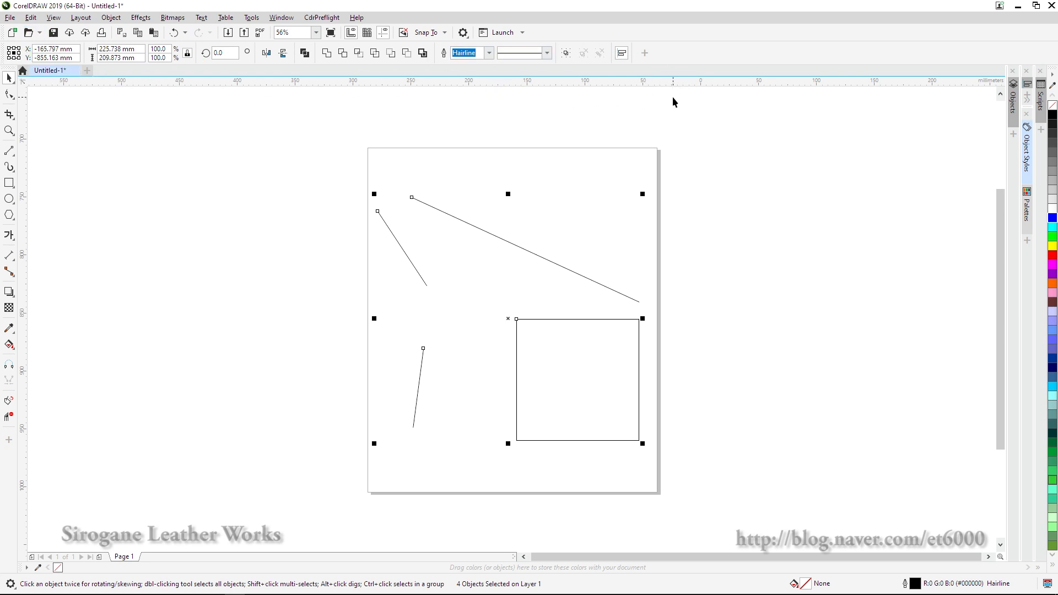
{"action": "left_click", "coordinate": [431, 159]}
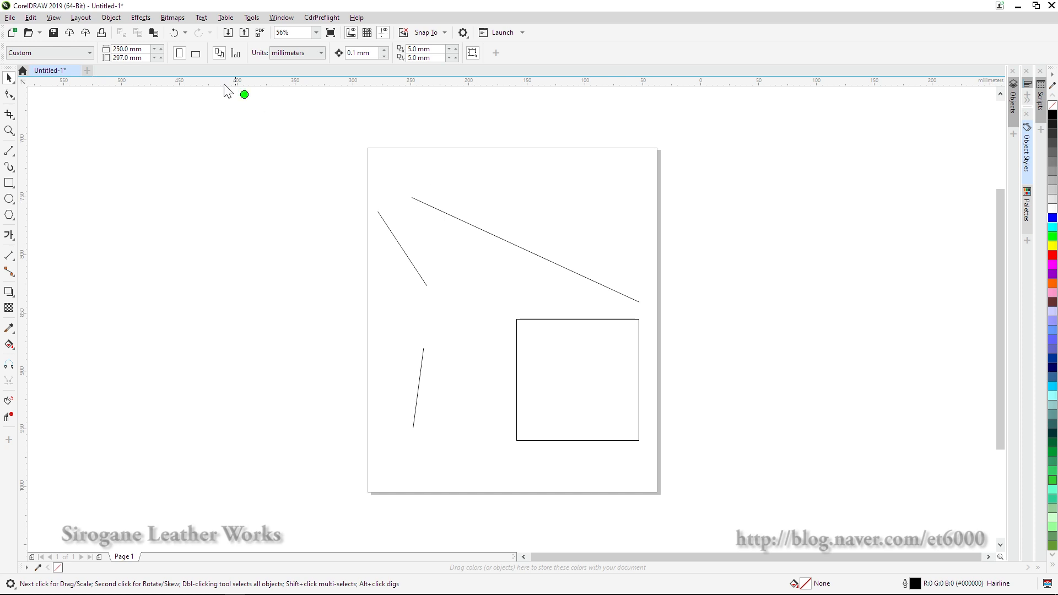
Try landscape orientation on the custom-size page and return it to portrait
{"action": "left_click", "coordinate": [195, 55]}
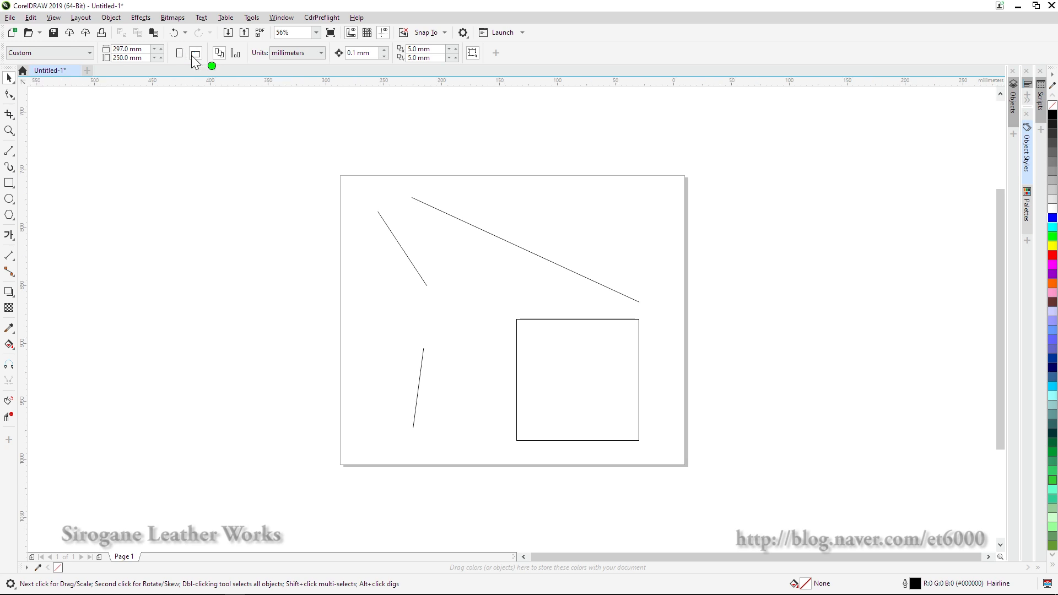
{"action": "left_click", "coordinate": [183, 54]}
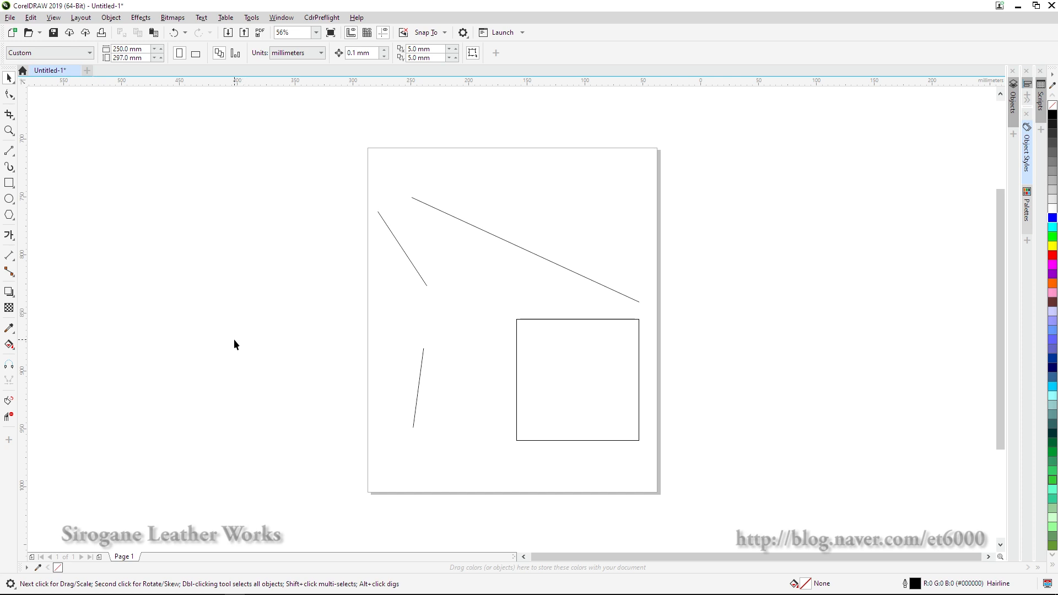
Add a new page after Page 1 and another new page before it
{"action": "left_click", "coordinate": [100, 557]}
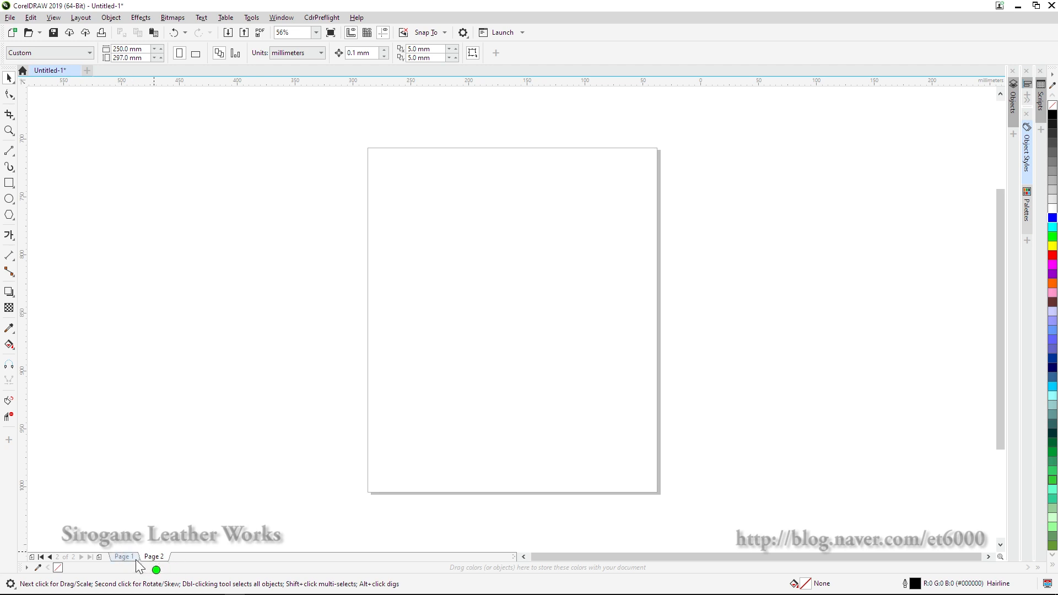
{"action": "left_click", "coordinate": [34, 558]}
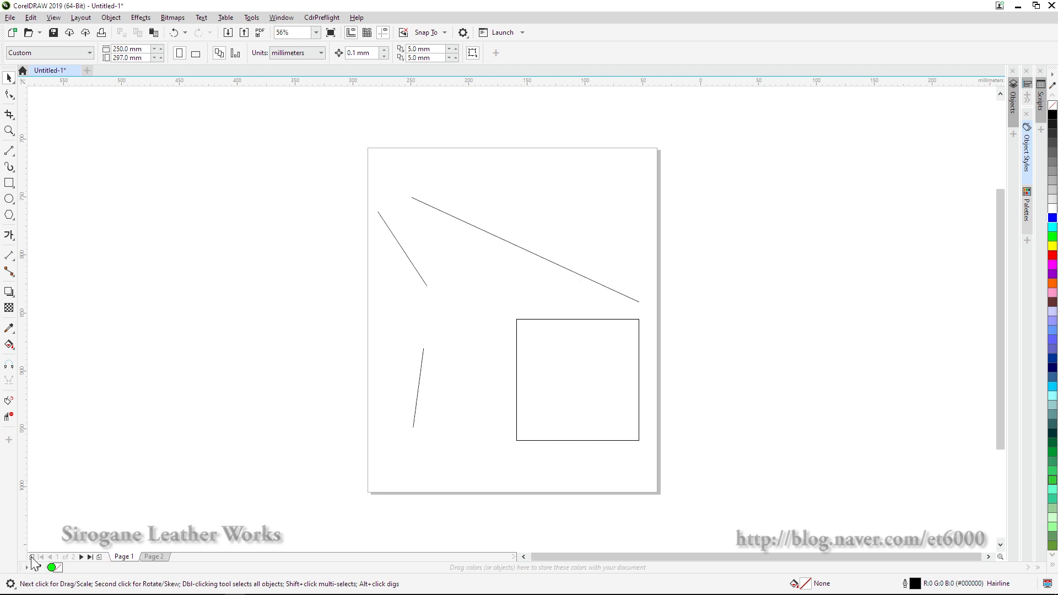
{"action": "left_click", "coordinate": [31, 557]}
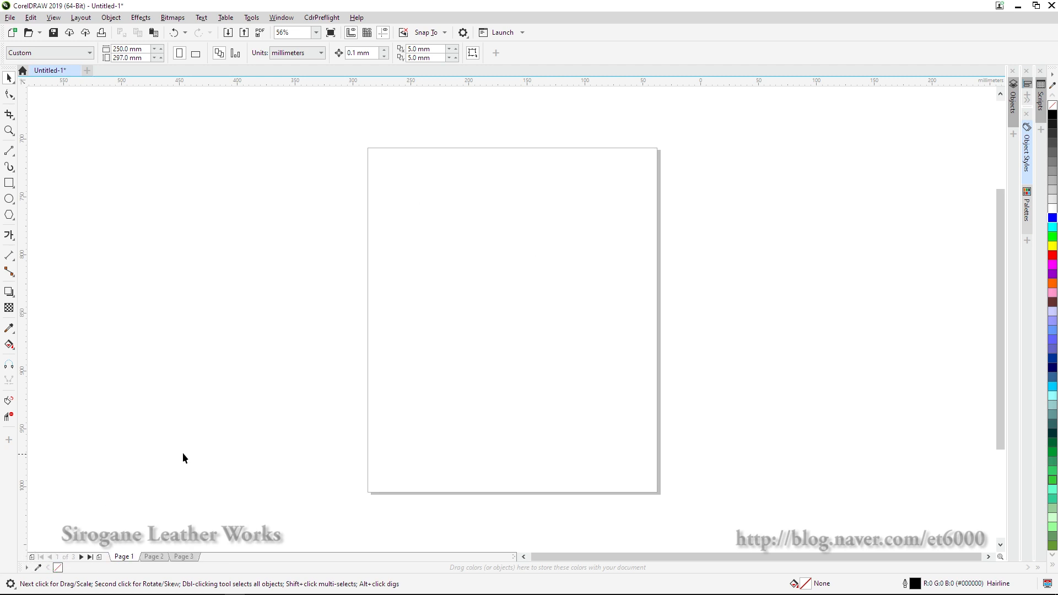
Examine the contents of Pages 1, 2 and 3, ending on Page 2
{"action": "left_click", "coordinate": [153, 558]}
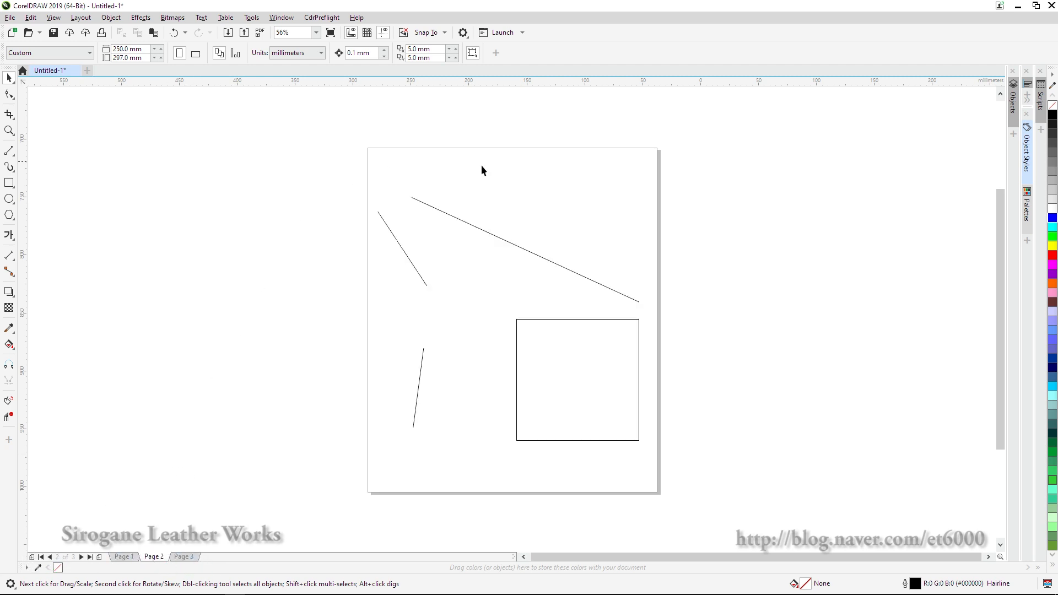
{"action": "left_click", "coordinate": [124, 557]}
{"action": "left_click", "coordinate": [155, 557]}
{"action": "left_click", "coordinate": [183, 557]}
{"action": "left_click", "coordinate": [124, 557]}
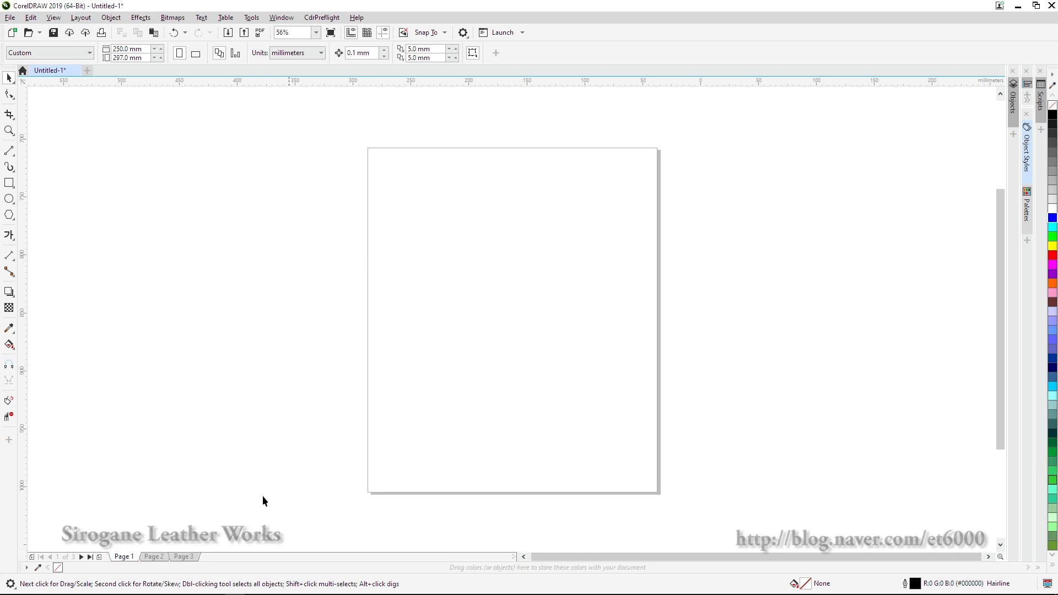
{"action": "left_click", "coordinate": [159, 557]}
{"action": "left_click", "coordinate": [182, 557]}
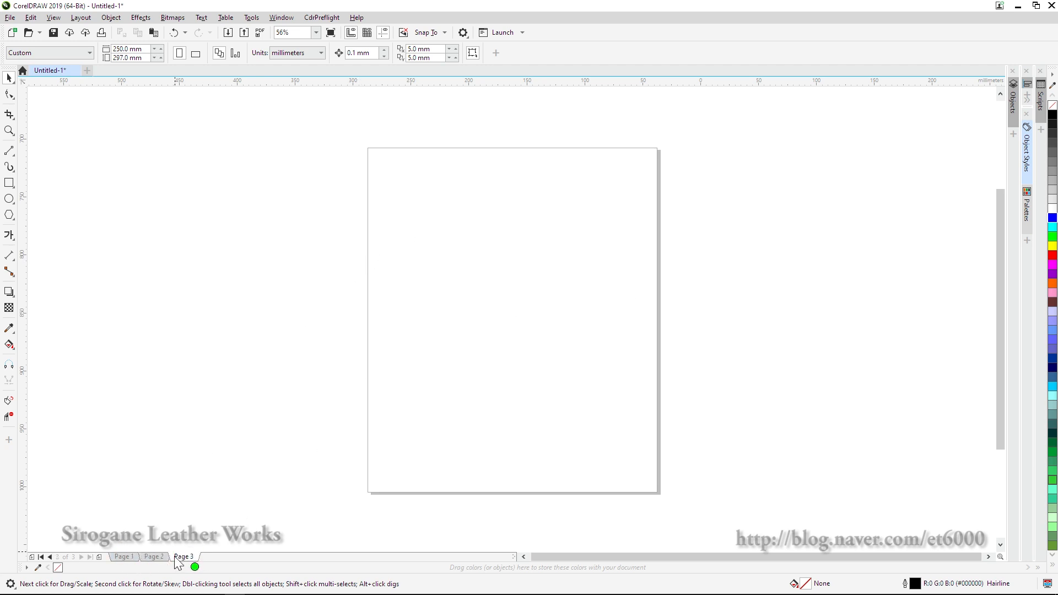
{"action": "left_click", "coordinate": [125, 557]}
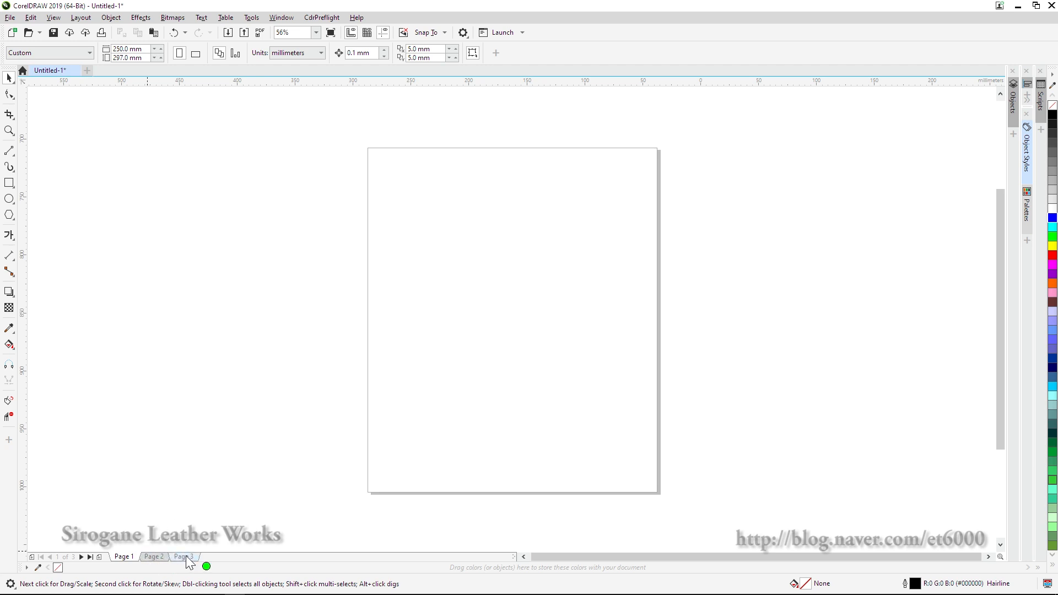
{"action": "left_click", "coordinate": [155, 557]}
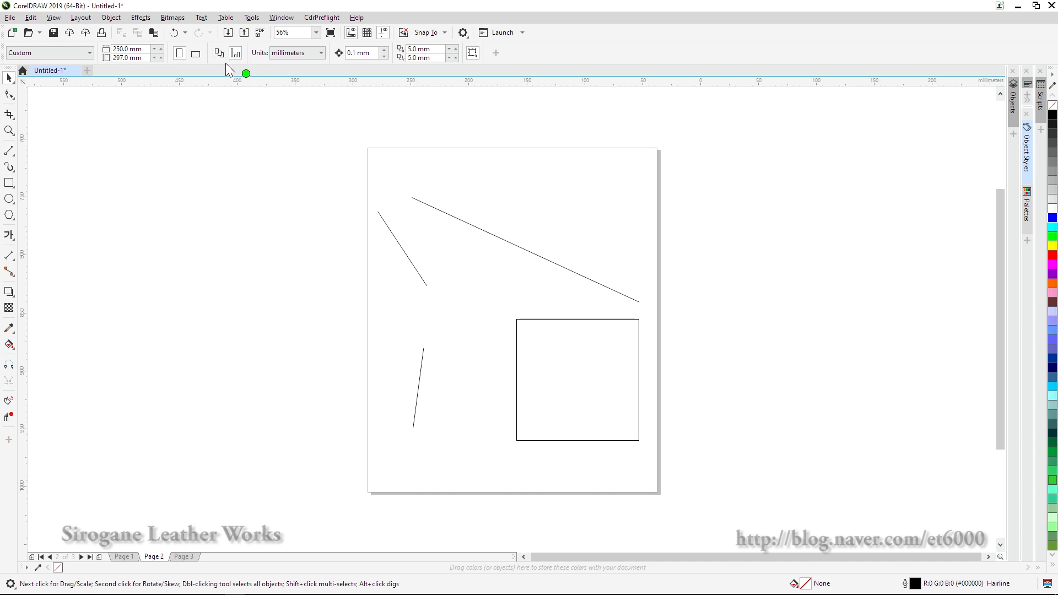
Set only Page 2 to landscape and compare its orientation with Pages 1 and 3
{"action": "left_click", "coordinate": [197, 55]}
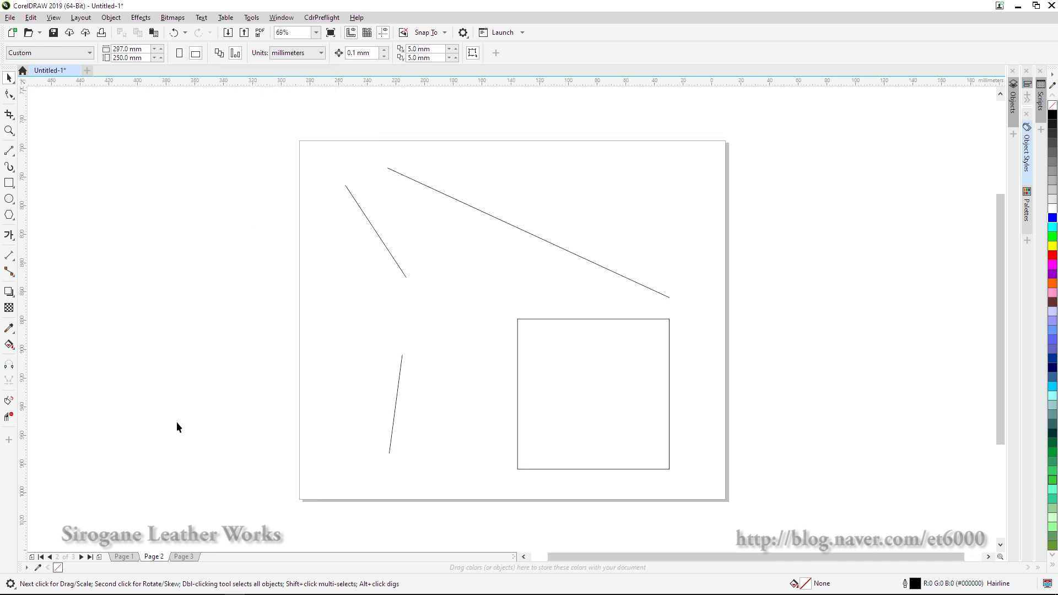
{"action": "left_click", "coordinate": [125, 556]}
{"action": "left_click", "coordinate": [155, 557]}
{"action": "left_click", "coordinate": [184, 557]}
{"action": "left_click", "coordinate": [132, 558]}
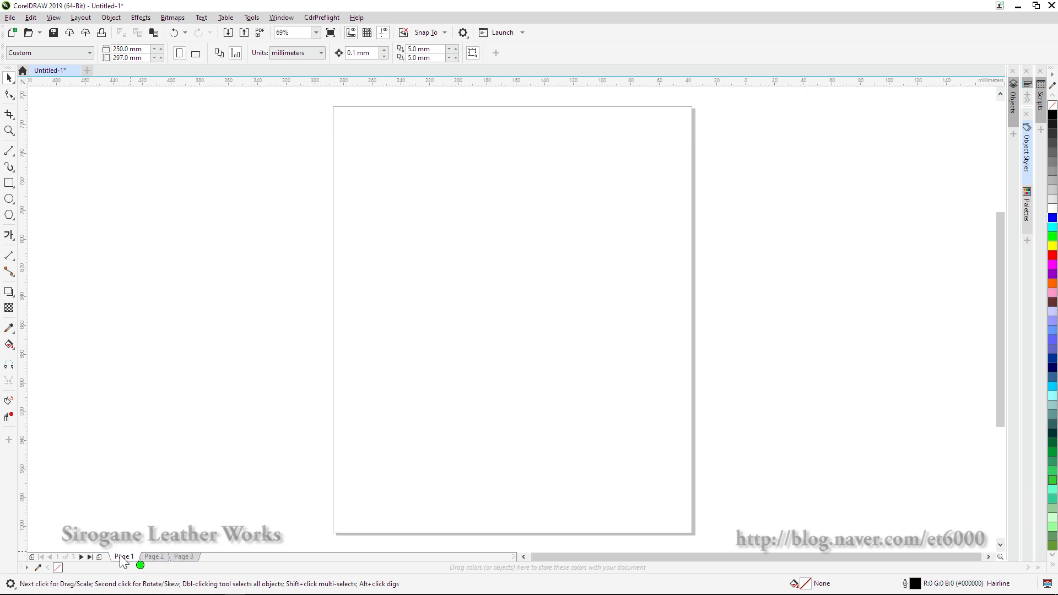
{"action": "left_click", "coordinate": [152, 558]}
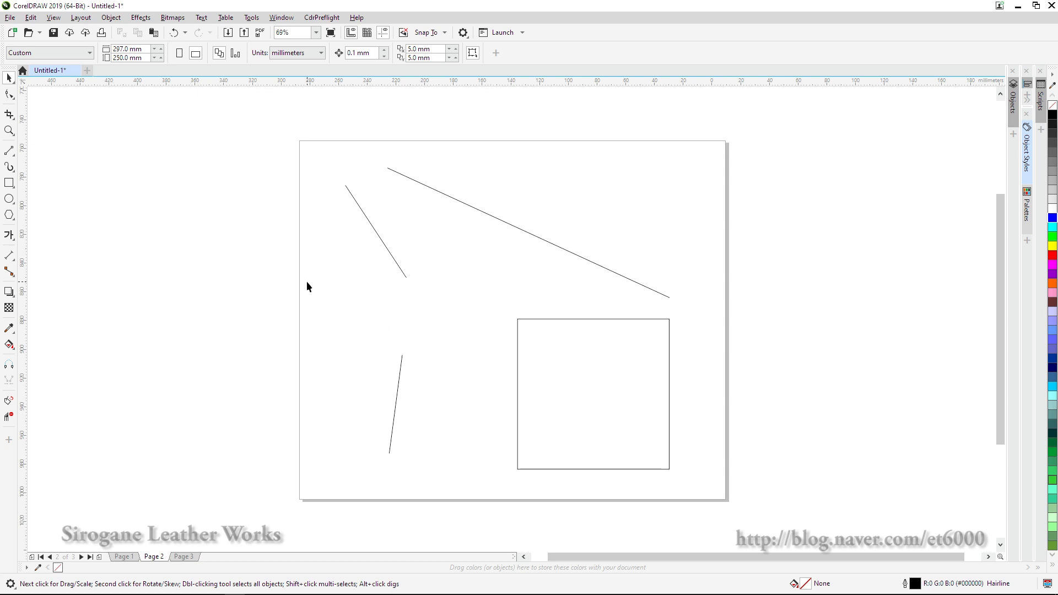
Return Page 2 to portrait and check the orientation of all three pages
{"action": "left_click", "coordinate": [179, 55]}
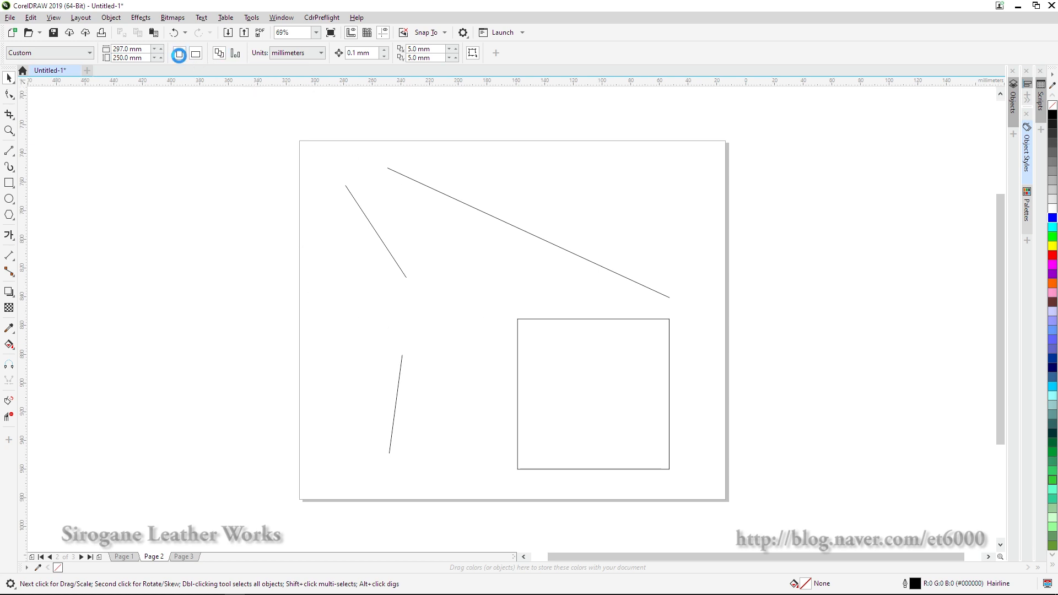
{"action": "left_click", "coordinate": [123, 557]}
{"action": "left_click", "coordinate": [152, 557]}
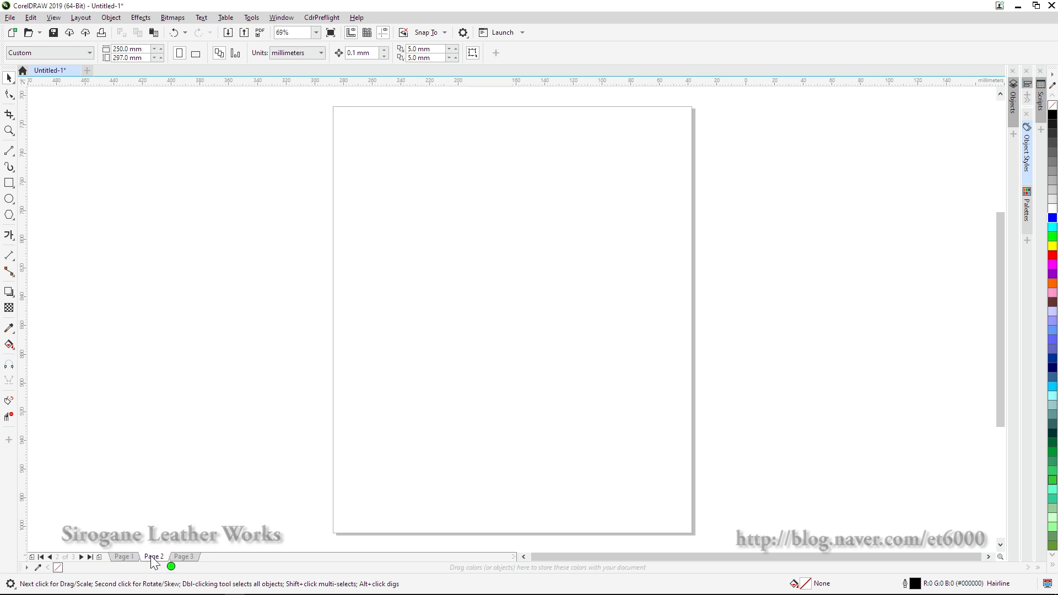
{"action": "left_click", "coordinate": [183, 557]}
Set all pages to landscape and check each one, ending on Page 1
{"action": "left_click", "coordinate": [182, 48]}
{"action": "left_click", "coordinate": [196, 53]}
{"action": "left_click", "coordinate": [154, 556]}
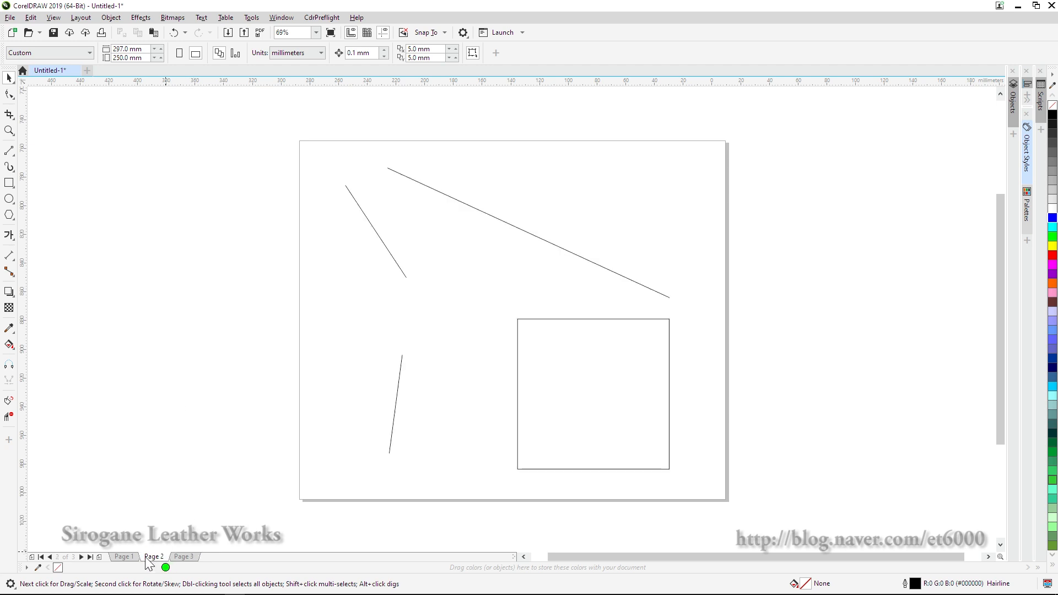
{"action": "left_click", "coordinate": [124, 557]}
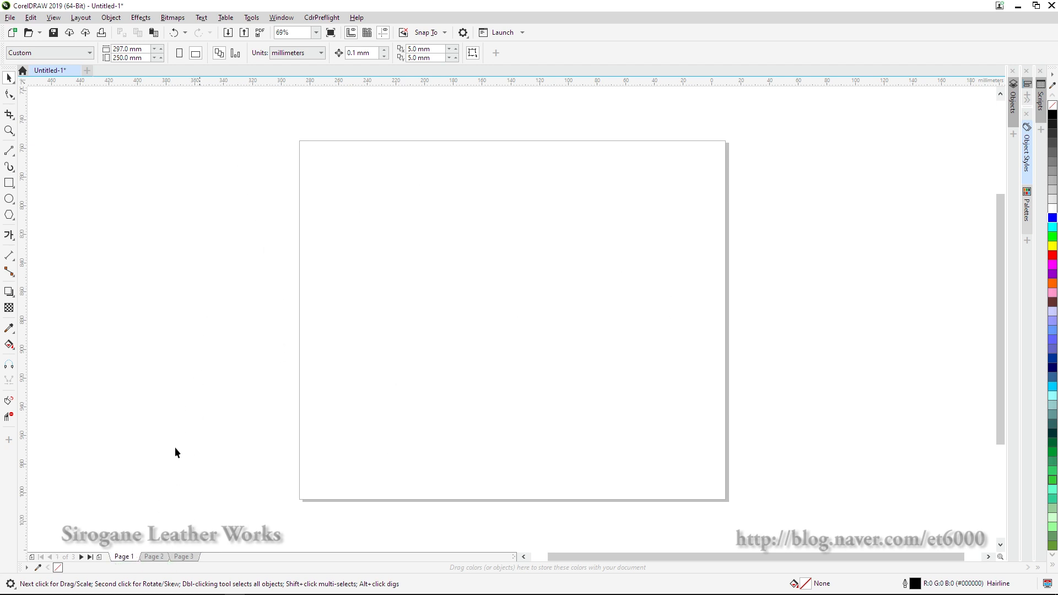
{"action": "left_click", "coordinate": [154, 557]}
{"action": "left_click", "coordinate": [183, 557]}
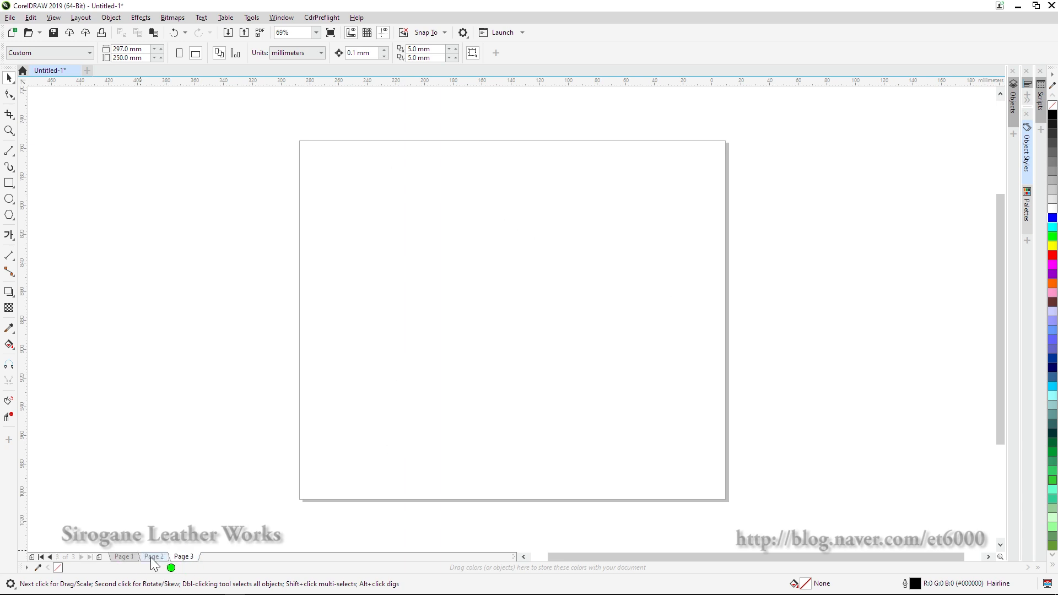
{"action": "left_click", "coordinate": [124, 556]}
Try the option that applies page settings to the current page only, and view all three pages, ending on Page 1
{"action": "left_click", "coordinate": [236, 53]}
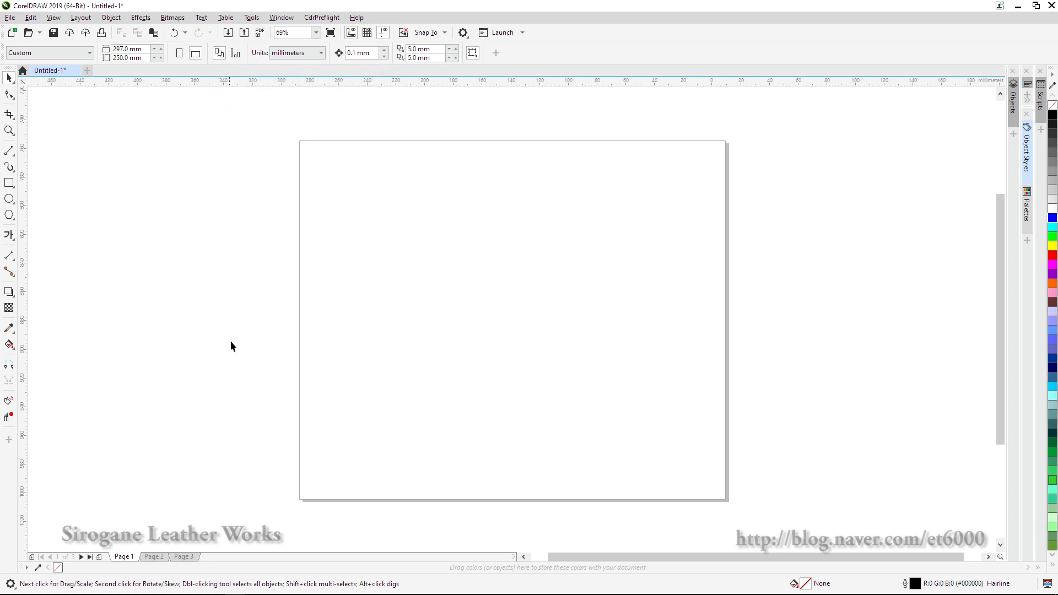
{"action": "left_click", "coordinate": [154, 558]}
{"action": "left_click", "coordinate": [176, 558]}
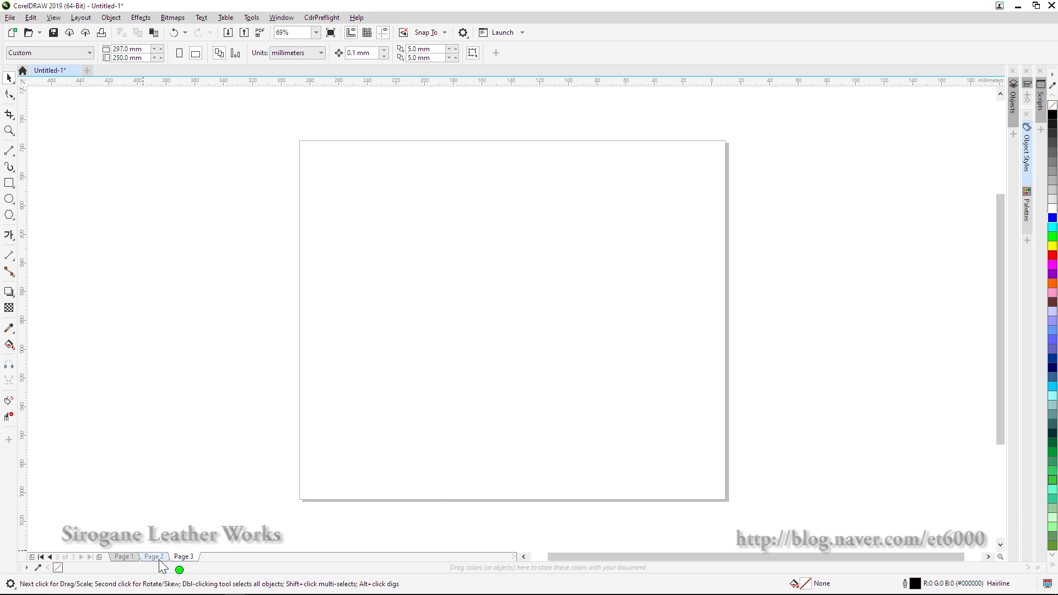
{"action": "left_click", "coordinate": [128, 558]}
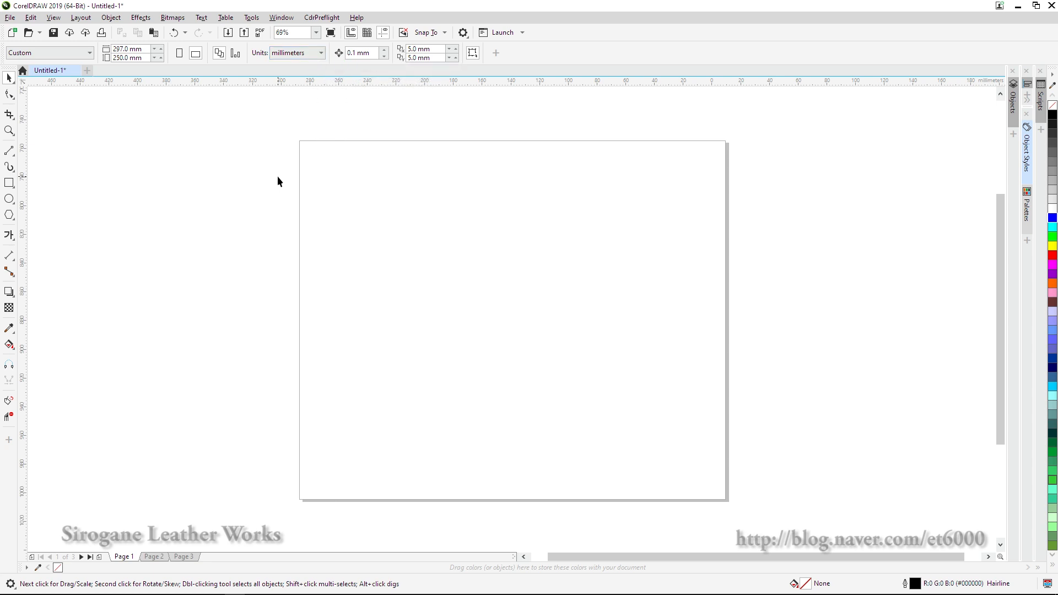
Switch the document units from millimeters to inches
{"action": "left_click", "coordinate": [322, 53]}
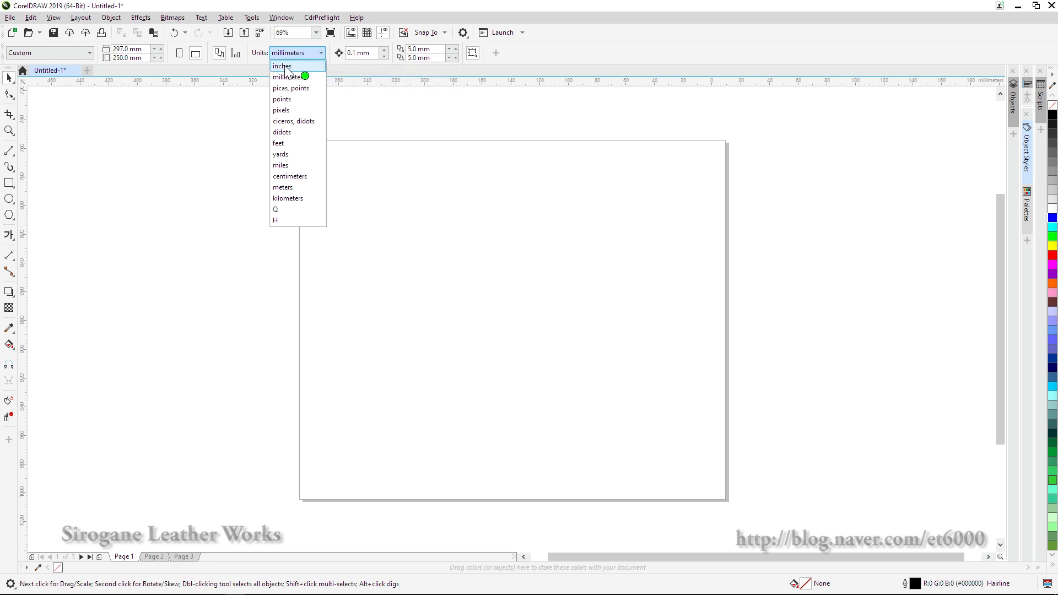
{"action": "left_click", "coordinate": [368, 106]}
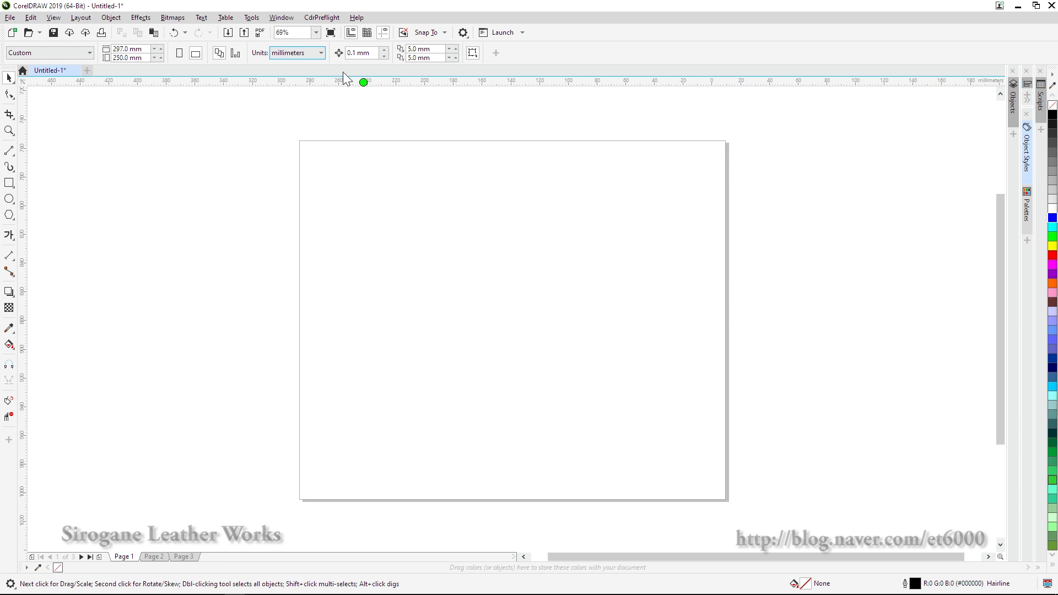
{"action": "left_click", "coordinate": [322, 53]}
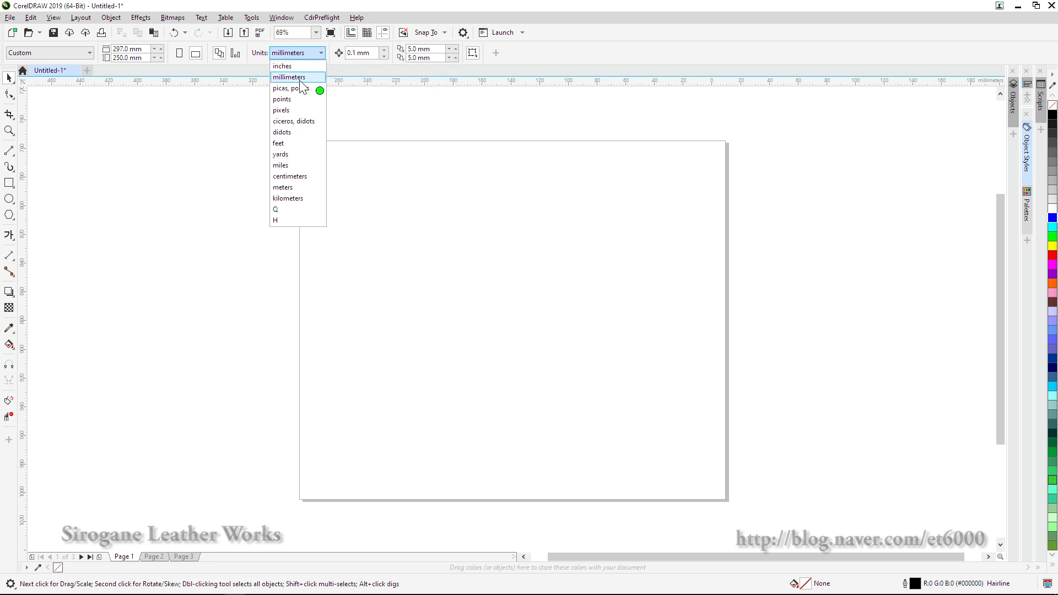
{"action": "left_click", "coordinate": [300, 66]}
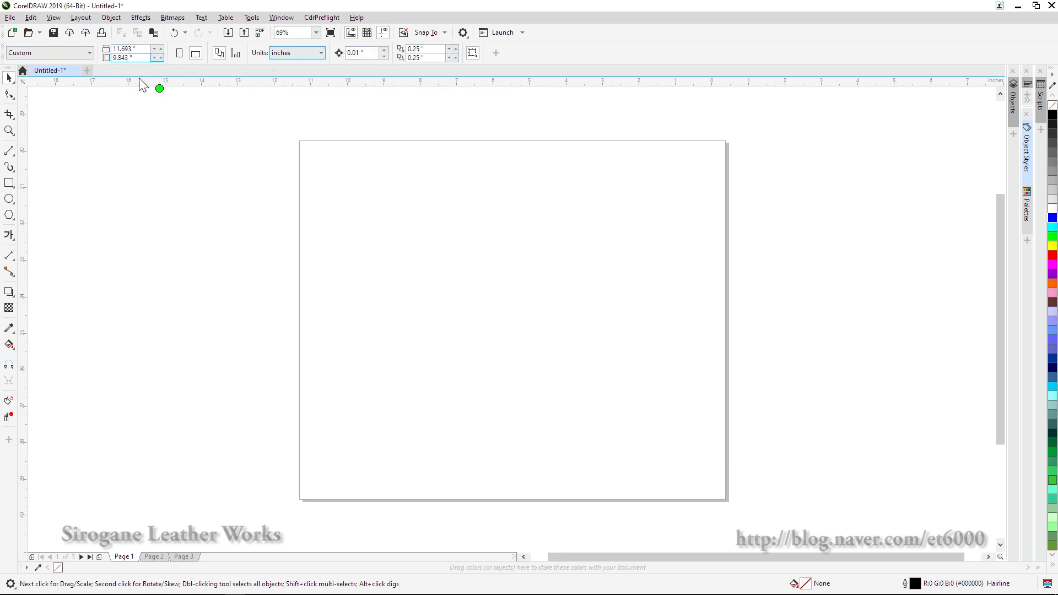
Set the page size to A4, and view its dimensions in inches before returning the units to millimeters
{"action": "left_click", "coordinate": [87, 53]}
{"action": "left_click", "coordinate": [54, 78]}
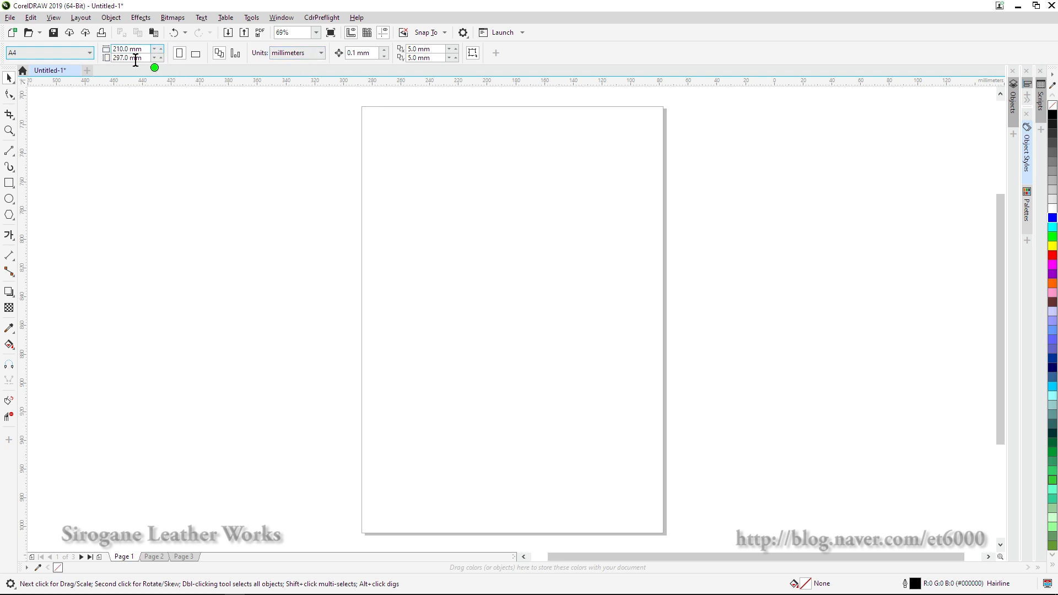
{"action": "left_click", "coordinate": [306, 53]}
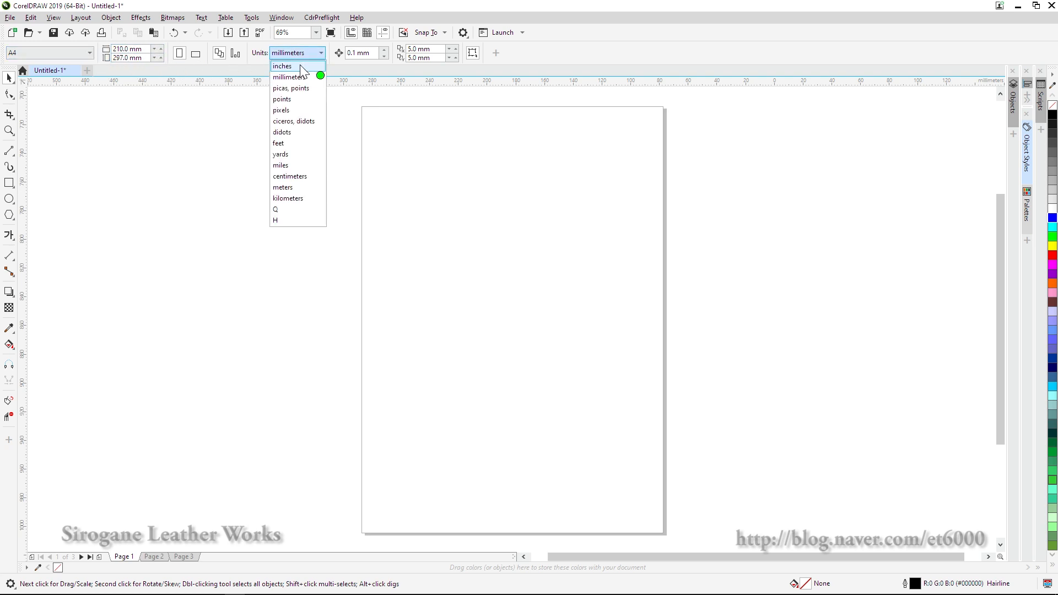
{"action": "left_click", "coordinate": [303, 67]}
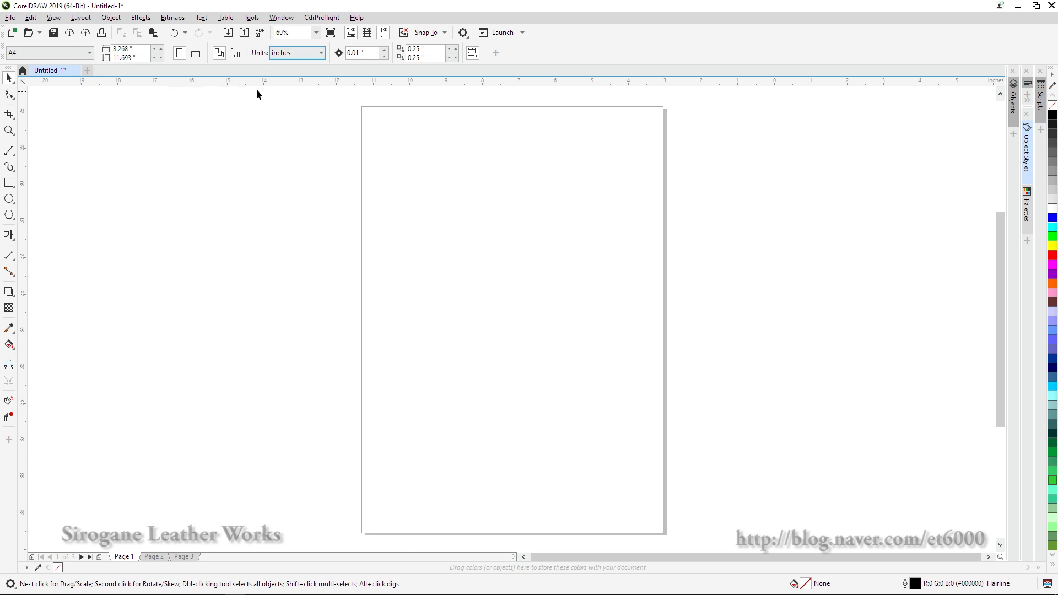
{"action": "left_click", "coordinate": [321, 54]}
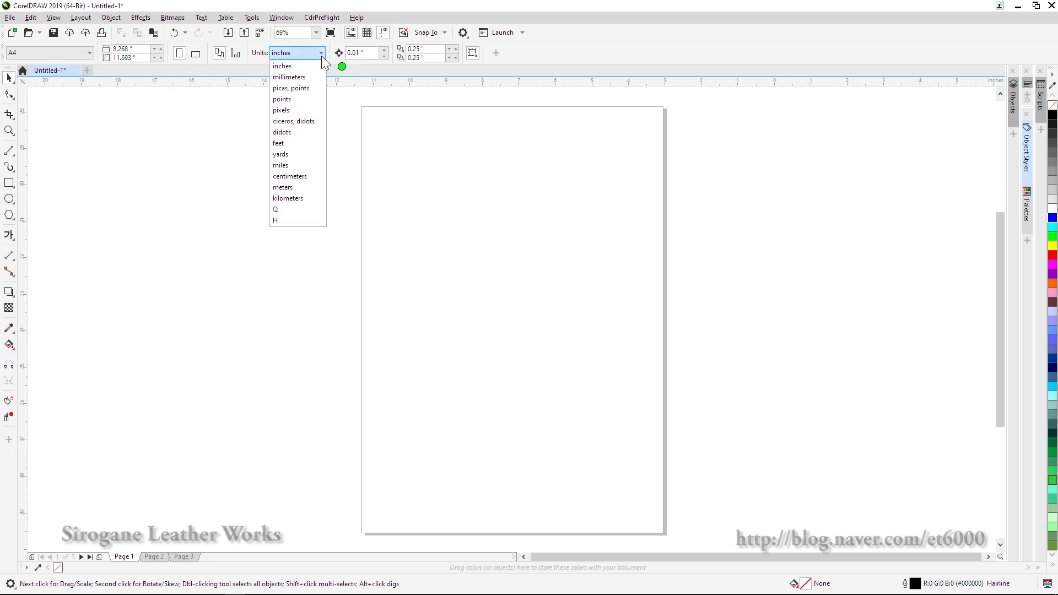
{"action": "left_click", "coordinate": [295, 78]}
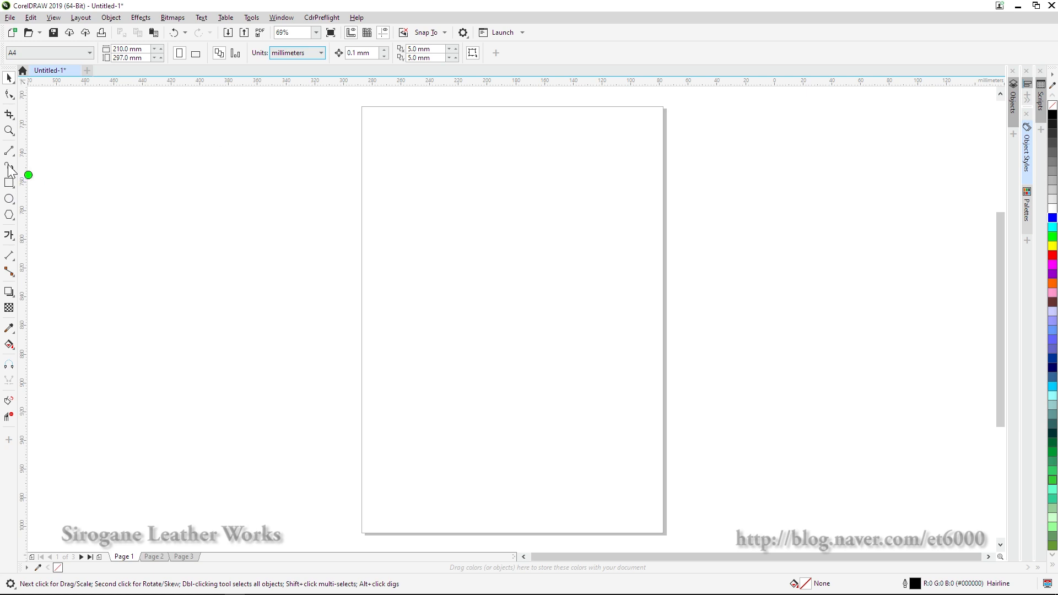
Draw a vertical line about 31.5 mm long near the page's upper edge and move it about 2 mm right and 1 mm up
{"action": "left_click", "coordinate": [9, 150]}
{"action": "left_click_drag", "start_coordinate": [434, 122], "coordinate": [434, 167]}
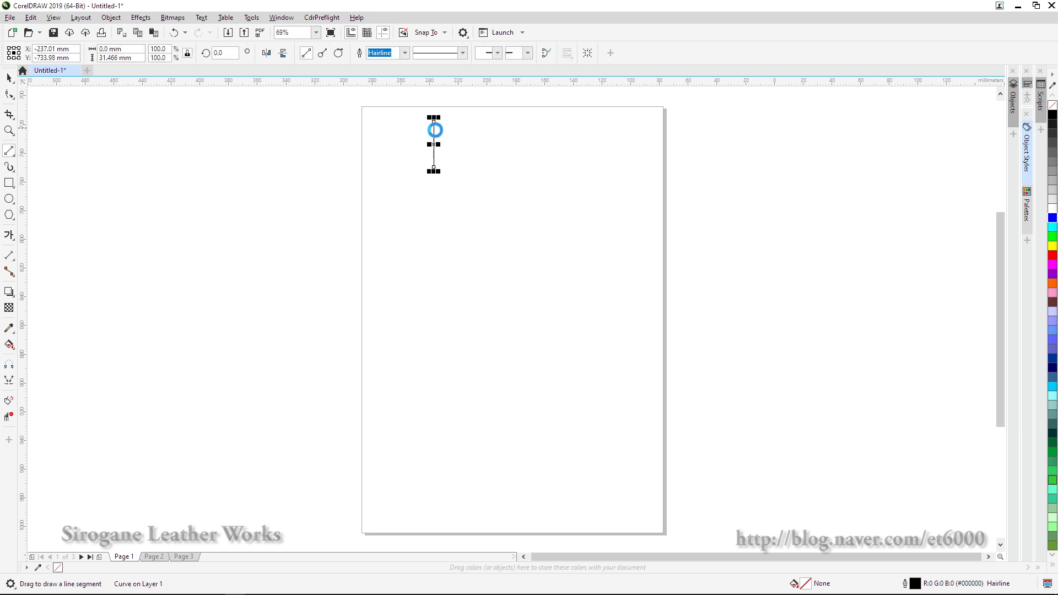
{"action": "scroll", "coordinate": [438, 100], "scroll_direction": "up", "scroll_amount": 4}
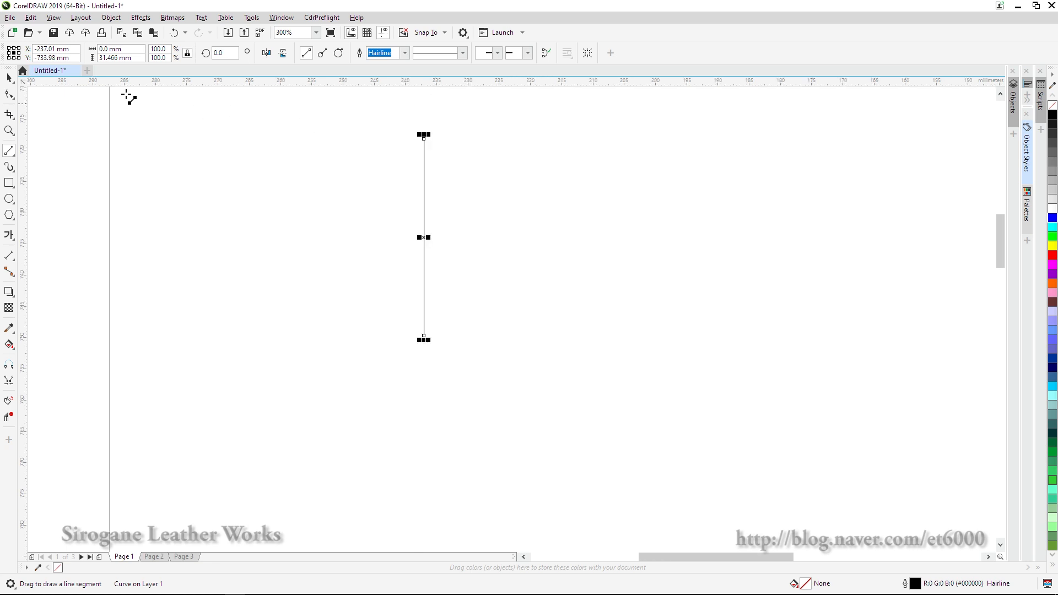
{"action": "left_click", "coordinate": [8, 77]}
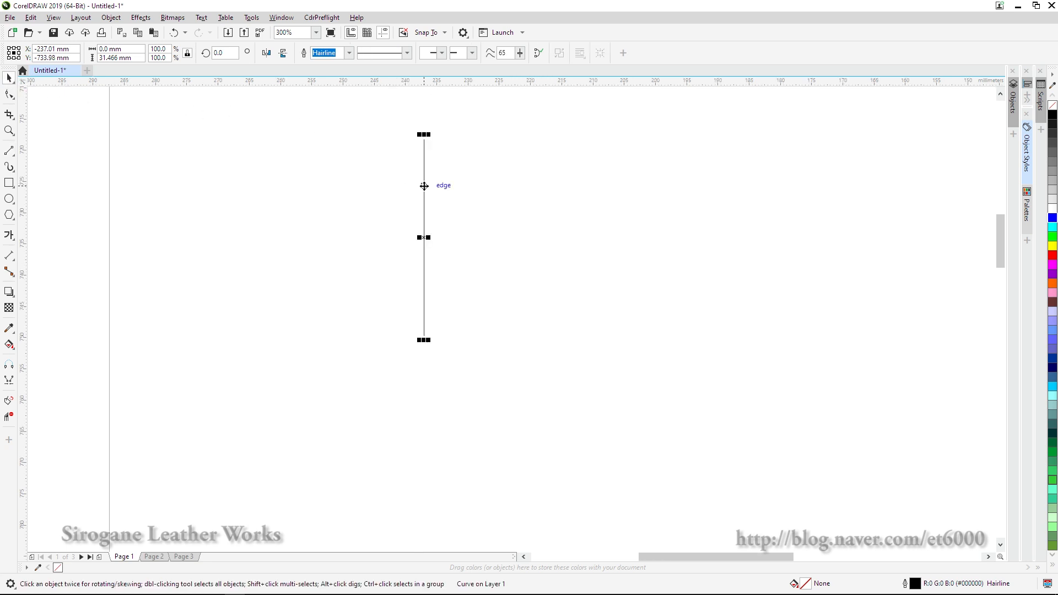
{"action": "mouse_move", "coordinate": [424, 185]}
{"action": "left_mouse_down"}
{"action": "mouse_move", "coordinate": [441, 188]}
{"action": "mouse_move", "coordinate": [437, 179]}
{"action": "mouse_move", "coordinate": [442, 190]}
{"action": "mouse_move", "coordinate": [435, 177]}
{"action": "left_mouse_up"}
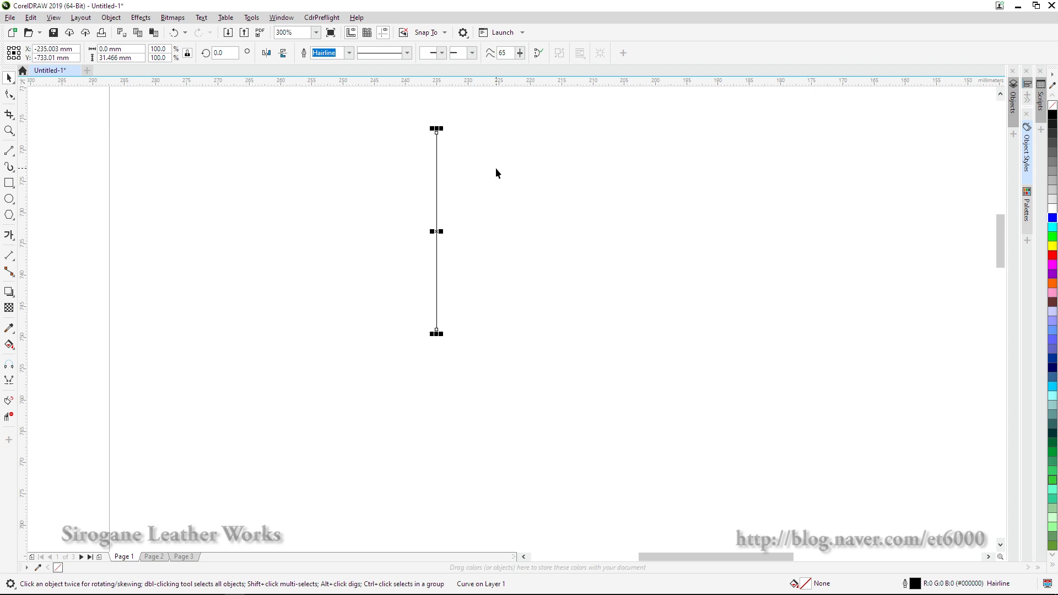
Nudge the vertical line to the right repeatedly in 0.1 mm increments, and deselect it
{"action": "key", "text": "Right"}
{"action": "key", "text": "Right"}
{"action": "key", "text": "Right"}
{"action": "key", "text": "Right"}
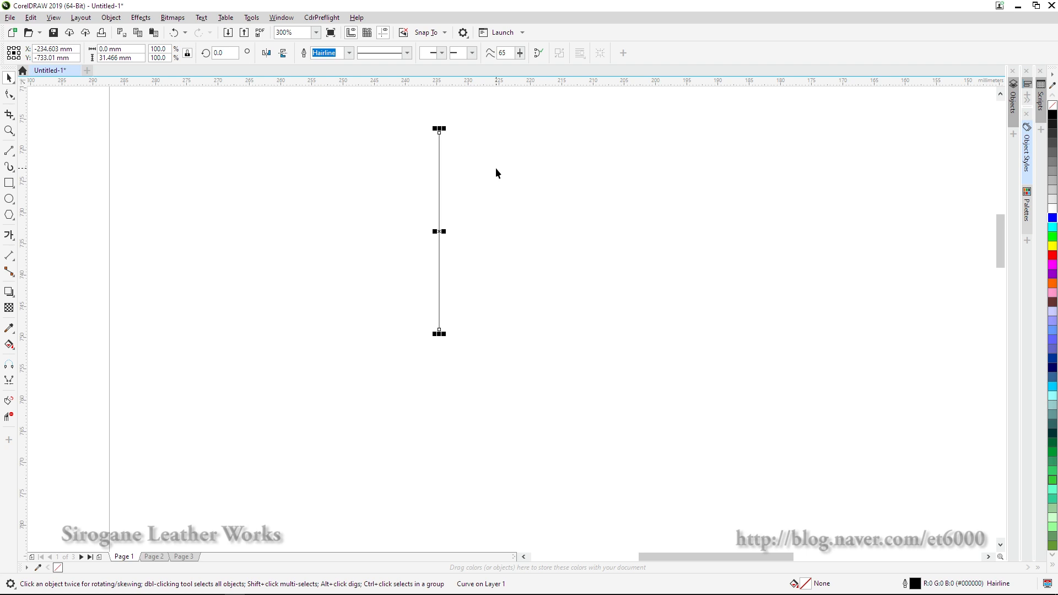
{"action": "key", "text": "Right"}
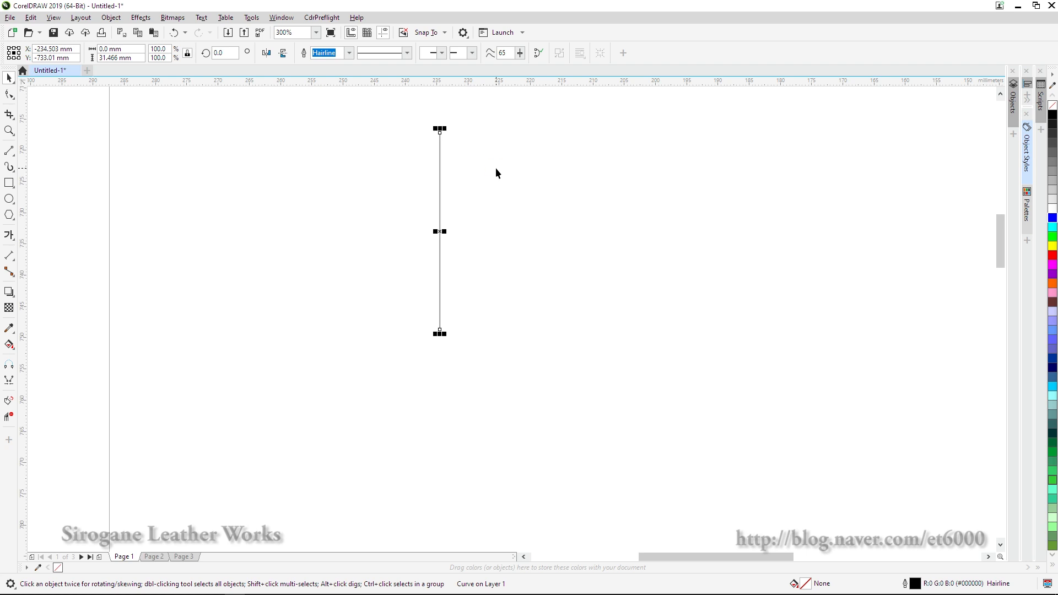
{"action": "key", "text": "Right"}
{"action": "key", "text": "Right"}
{"action": "key", "text": "Right"}
{"action": "key", "text": "Right"}
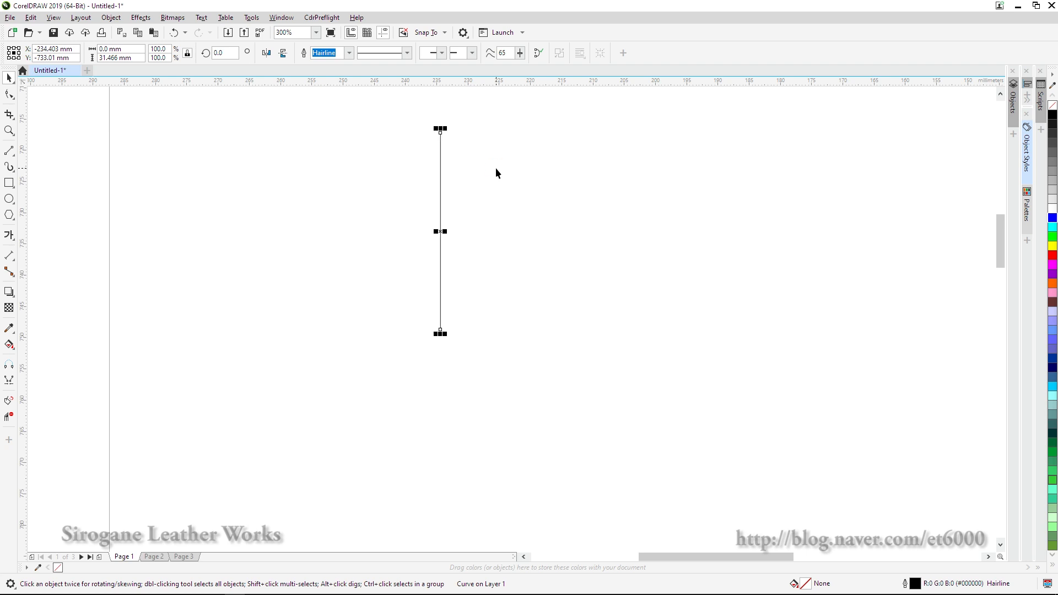
{"action": "key", "text": "Right"}
{"action": "key", "text": "Right"}
{"action": "key", "text": "Right"}
{"action": "key", "text": "Right"}
{"action": "key", "text": "Right"}
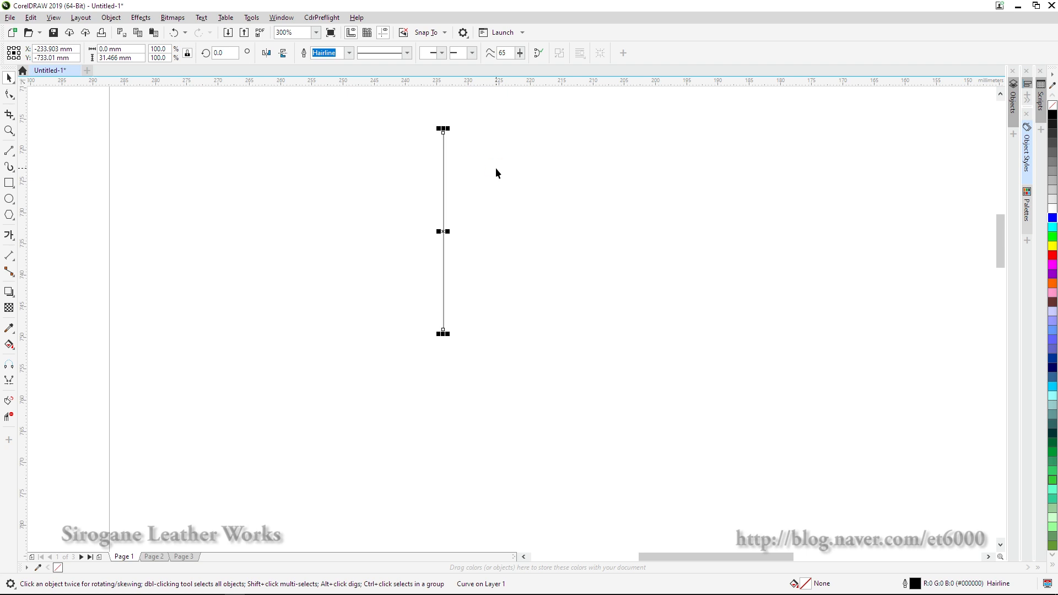
{"action": "left_click", "coordinate": [523, 179]}
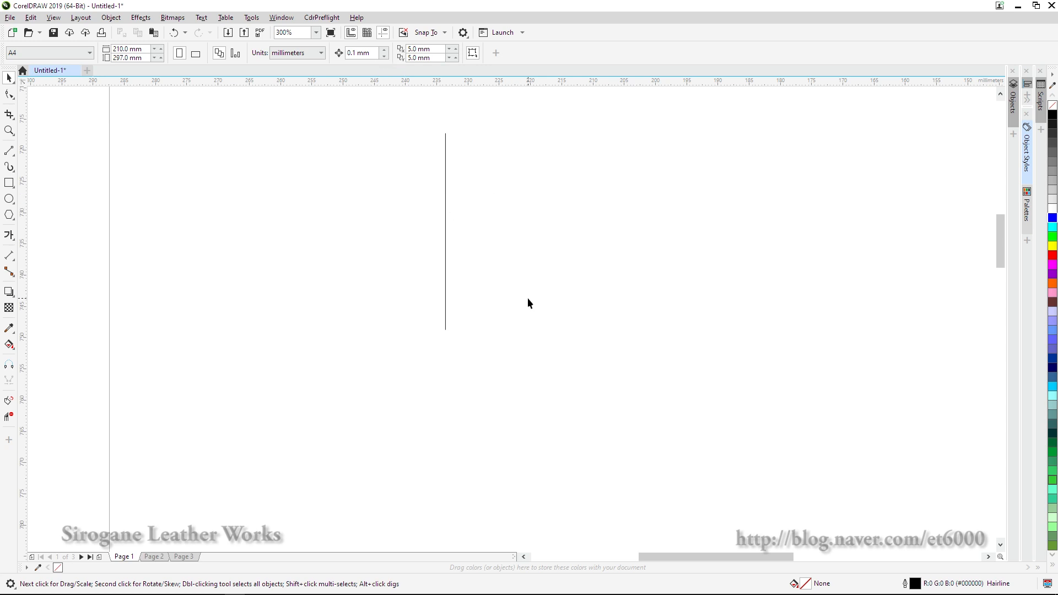
Reselect the vertical line and nudge it left in 0.1 mm increments to about X -234.9 mm, and deselect it
{"action": "left_click", "coordinate": [445, 224]}
{"action": "key", "text": "Left"}
{"action": "key", "text": "Left"}
{"action": "key", "text": "Left"}
{"action": "key", "text": "Left"}
{"action": "key", "text": "Left"}
{"action": "key", "text": "Left"}
{"action": "key", "text": "Left"}
{"action": "key", "text": "Left"}
{"action": "key", "text": "Left"}
{"action": "key", "text": "Left"}
{"action": "key", "text": "Left"}
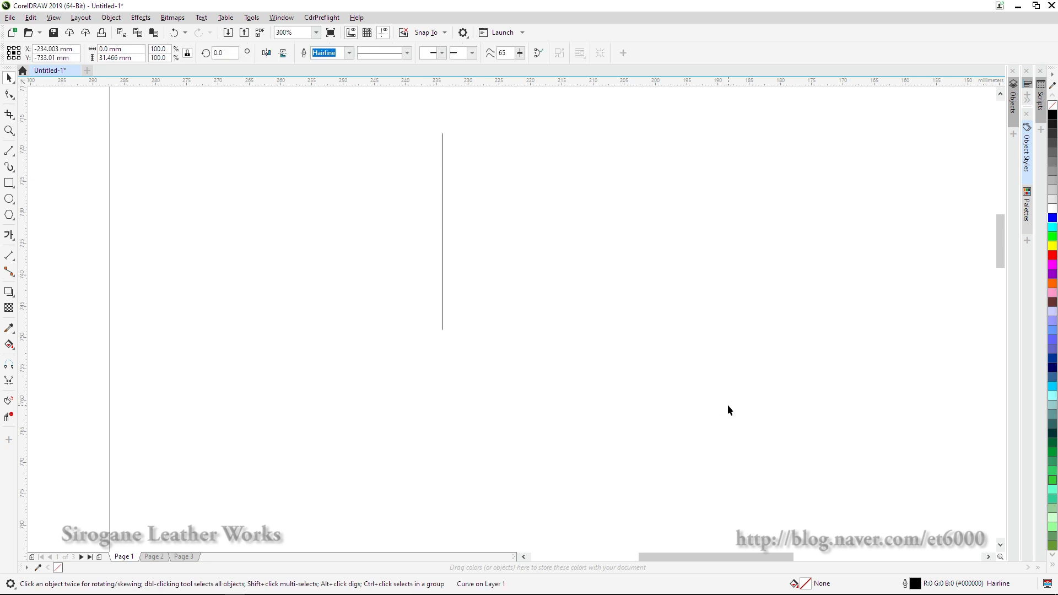
{"action": "key", "text": "Left"}
{"action": "key", "text": "Left"}
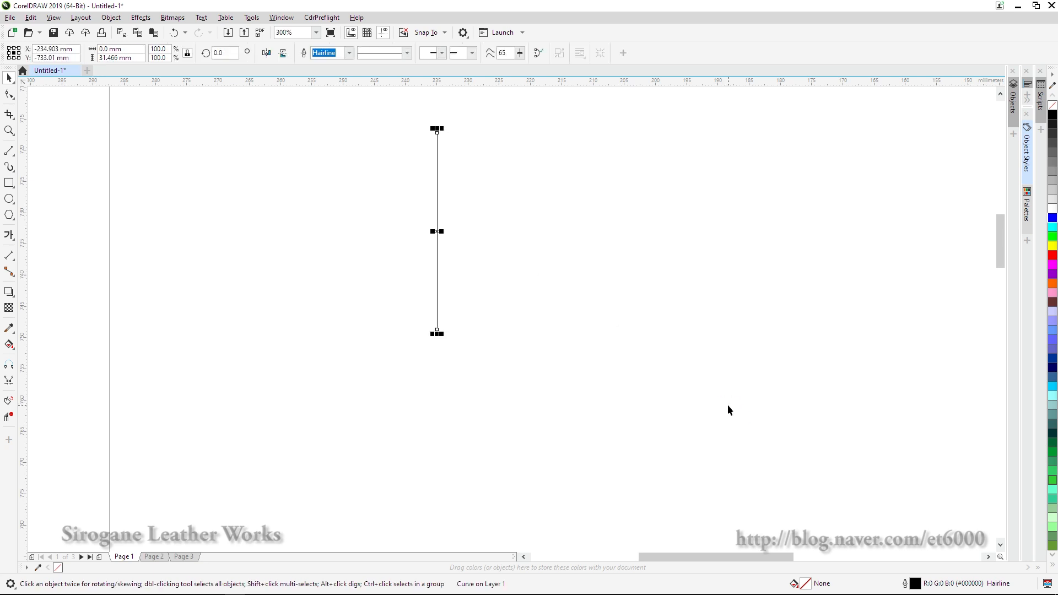
{"action": "left_click", "coordinate": [518, 250]}
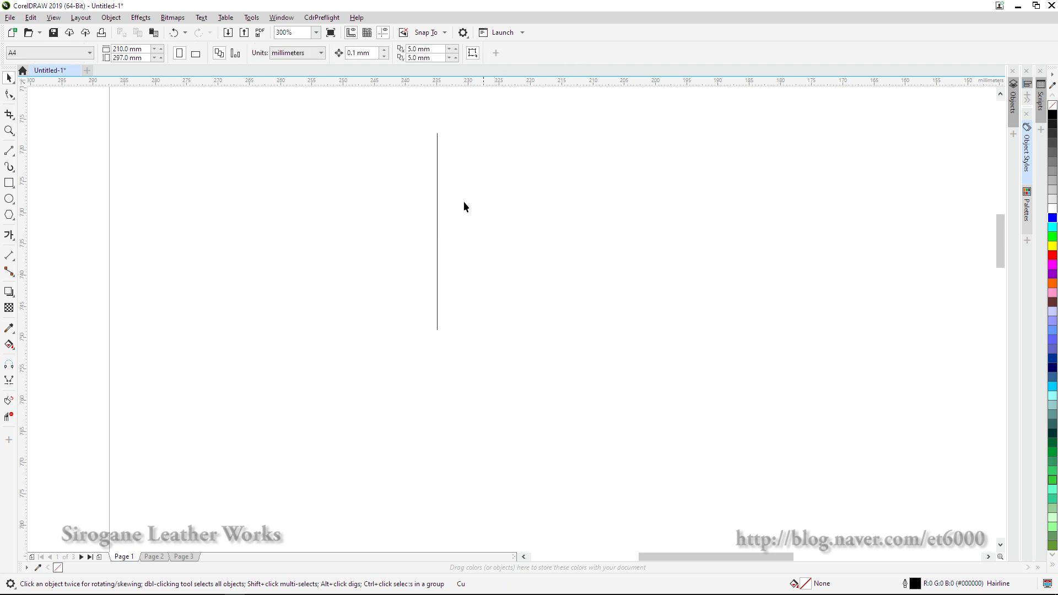
Set the nudge distance to 1 mm with no object selected
{"action": "left_click_drag", "start_coordinate": [463, 327], "coordinate": [467, 353]}
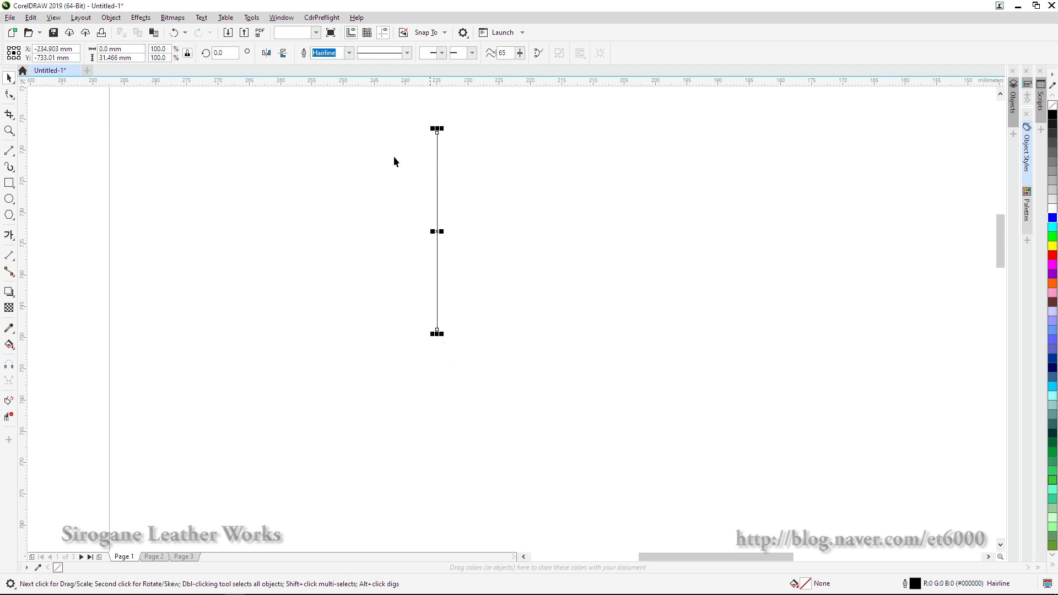
{"action": "left_click", "coordinate": [355, 95]}
{"action": "left_click_drag", "start_coordinate": [357, 54], "coordinate": [343, 57]}
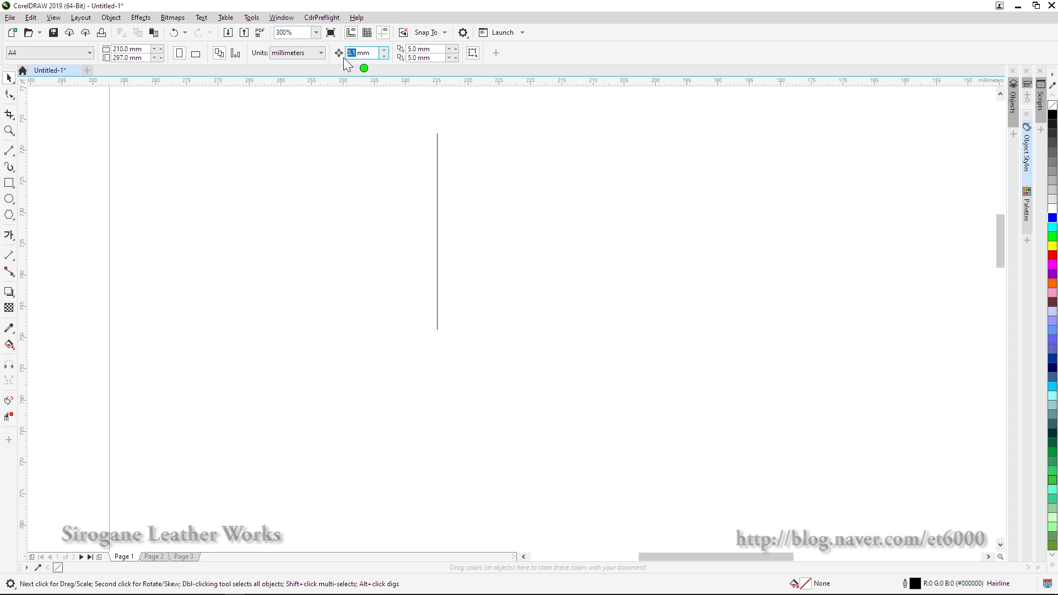
{"action": "type", "text": "1"}
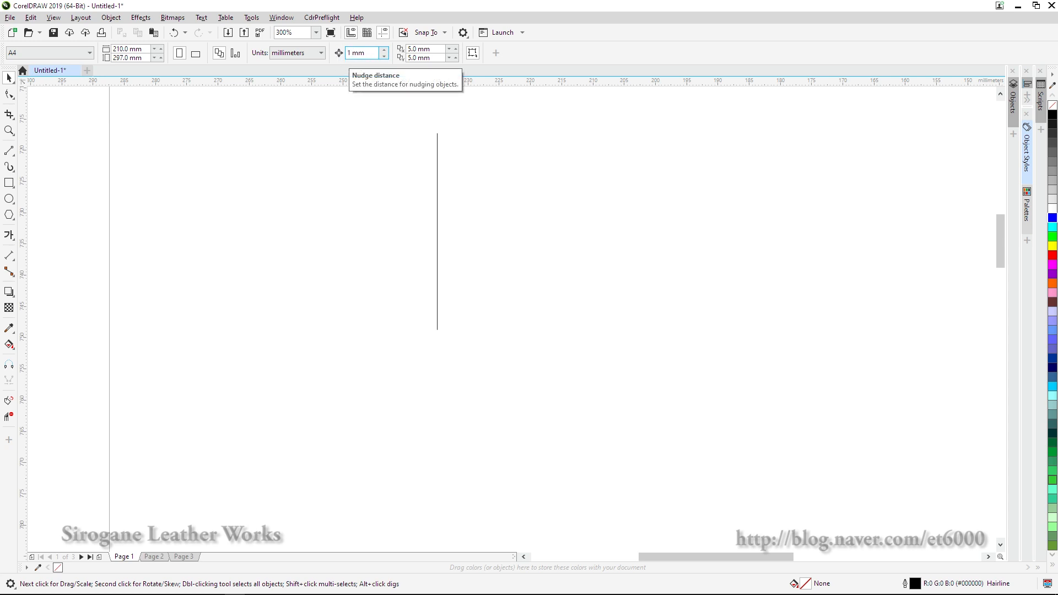
{"action": "key", "text": "Return"}
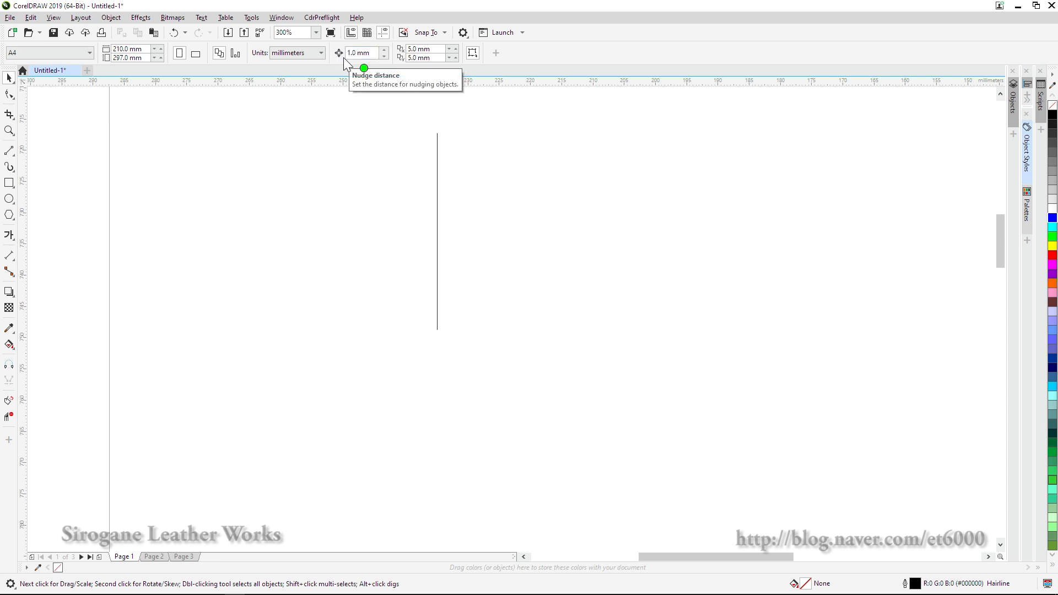
Select the vertical line and nudge it 10 mm right in 1 mm increments, and deselect it
{"action": "left_click", "coordinate": [436, 186]}
{"action": "key", "text": "Right"}
{"action": "key", "text": "Right"}
{"action": "key", "text": "Right"}
{"action": "key", "text": "Right"}
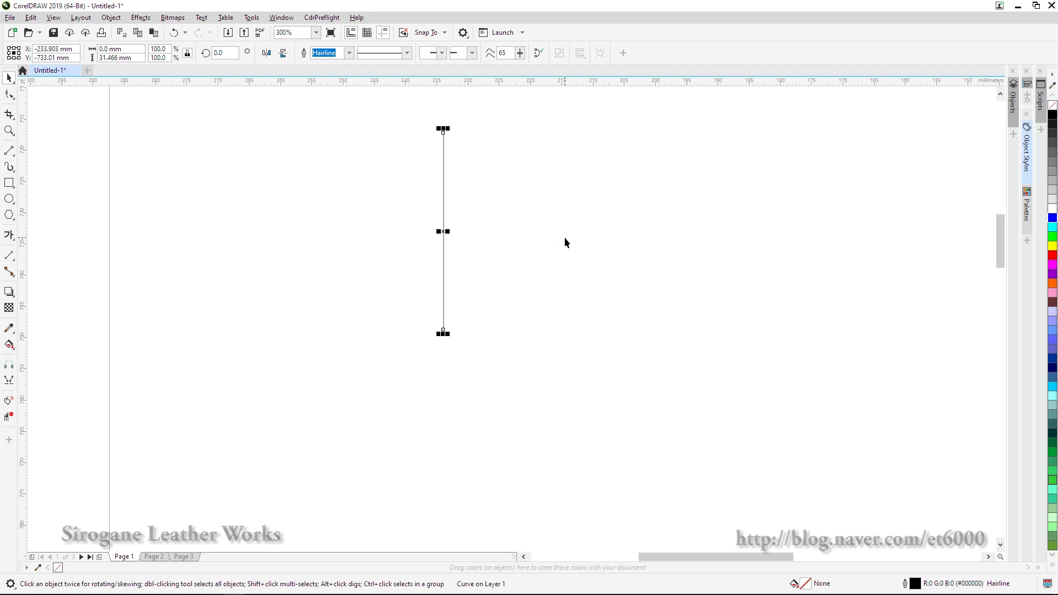
{"action": "key", "text": "Right"}
{"action": "key", "text": "Right"}
{"action": "key", "text": "Right"}
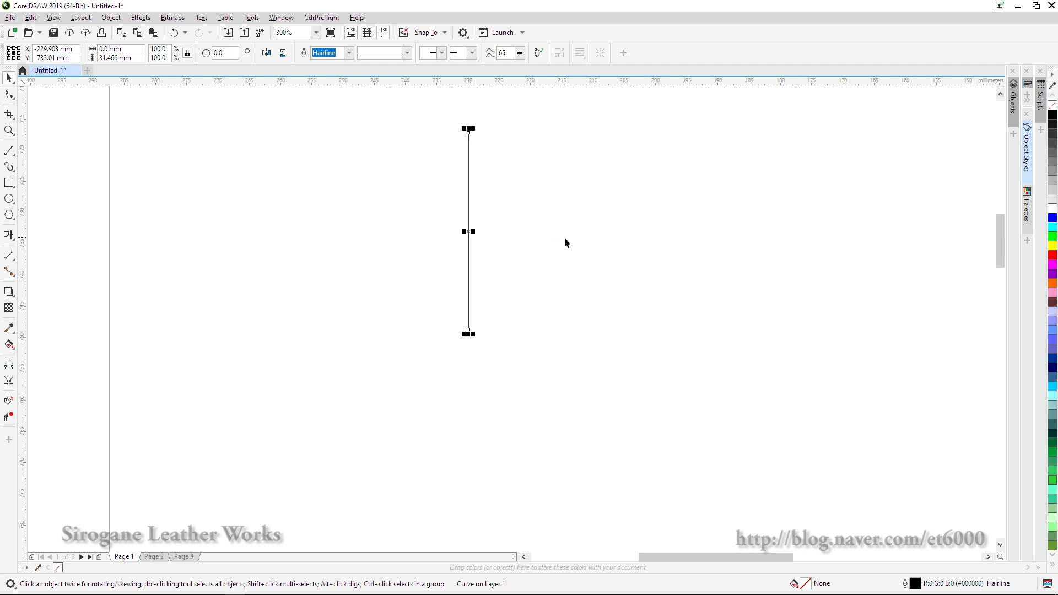
{"action": "key", "text": "Right"}
{"action": "key", "text": "Right"}
{"action": "key", "text": "Right"}
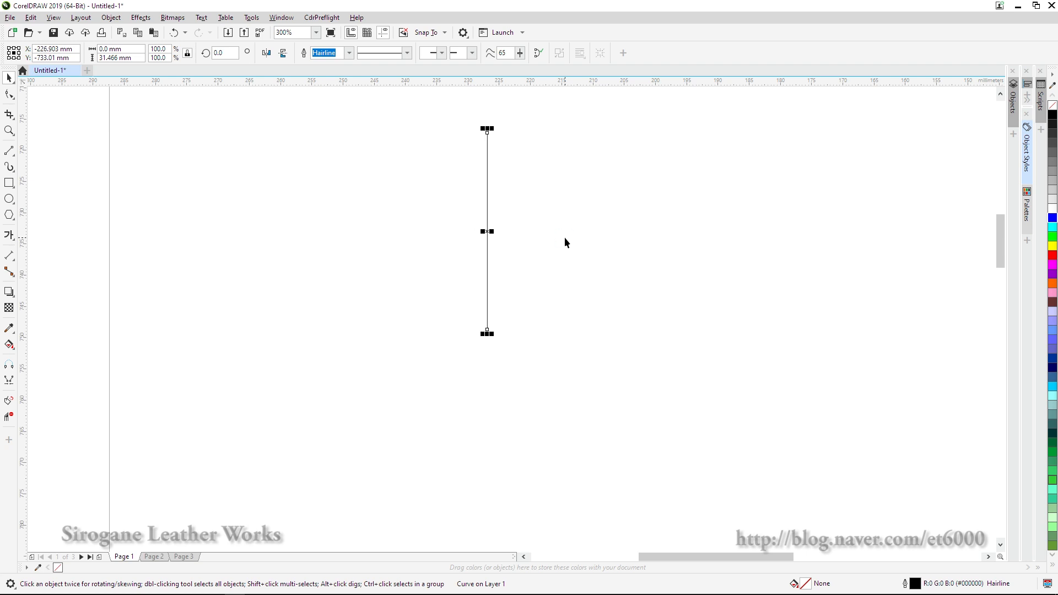
{"action": "left_click", "coordinate": [452, 207]}
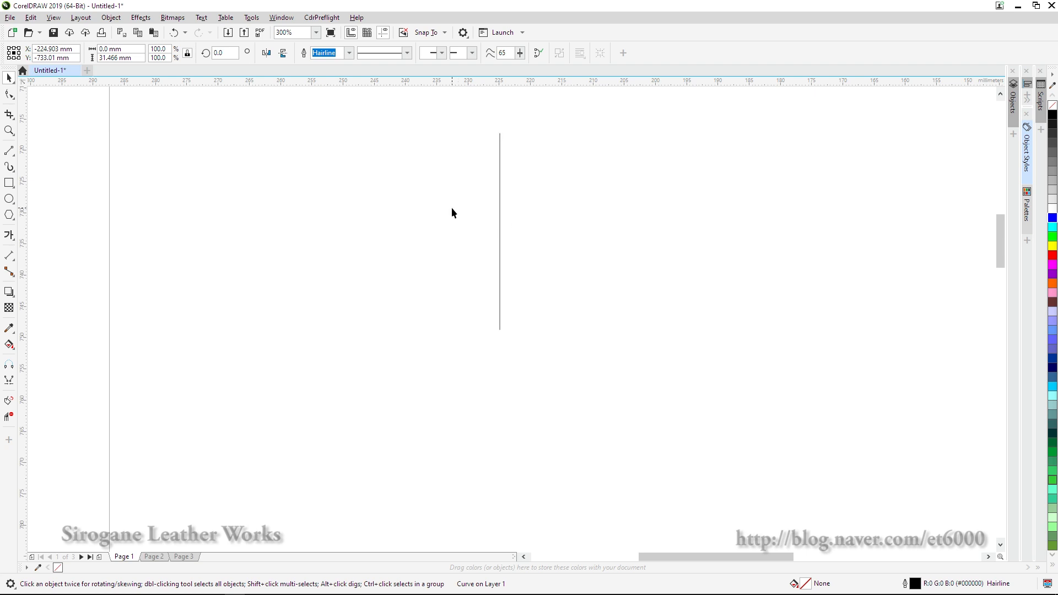
Set the nudge distance to 10 mm and nudge the vertical line 30 mm to the right
{"action": "left_click_drag", "start_coordinate": [358, 53], "coordinate": [309, 38]}
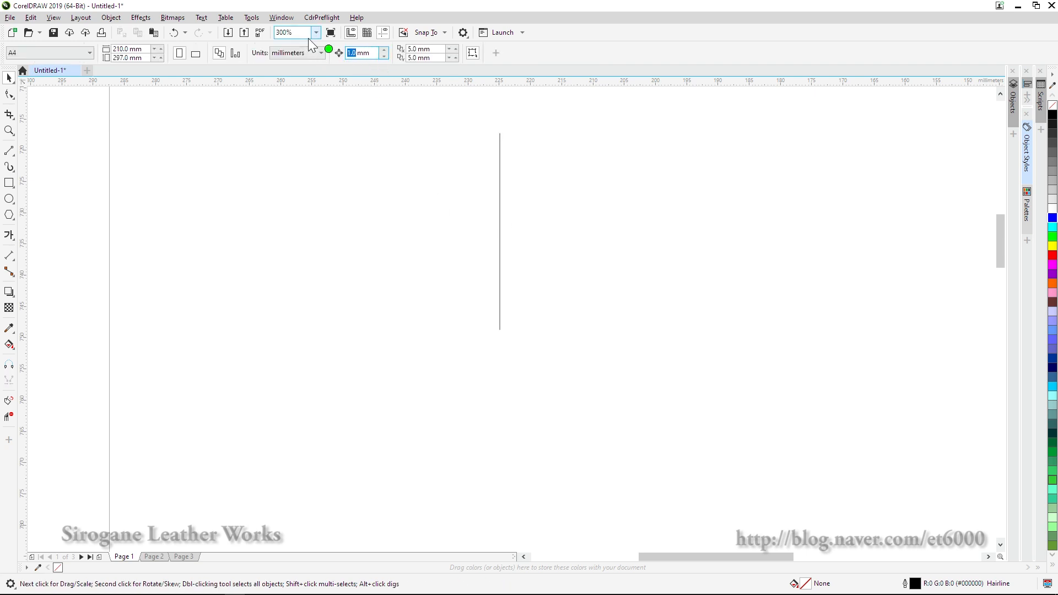
{"action": "type", "text": "10"}
{"action": "key", "text": "Return"}
{"action": "left_click", "coordinate": [500, 171]}
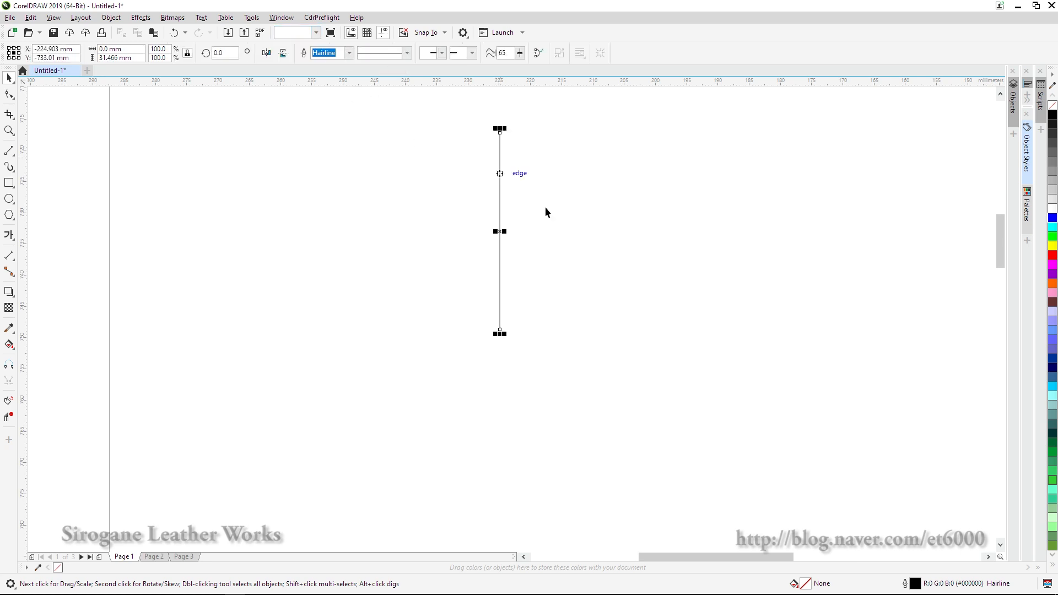
{"action": "key", "text": "Right"}
{"action": "key", "text": "Right"}
{"action": "key", "text": "Right"}
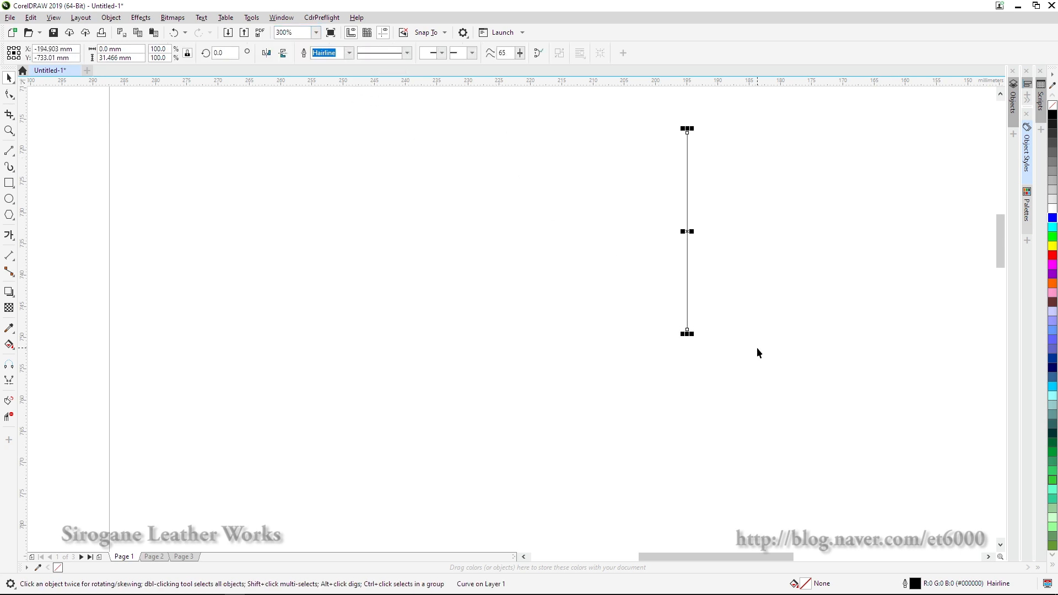
Nudge the vertical line 40 mm left and 20 mm down in 10 mm increments
{"action": "key", "text": "Left"}
{"action": "key", "text": "Left"}
{"action": "key", "text": "Left"}
{"action": "key", "text": "Left"}
{"action": "key", "text": "Down"}
{"action": "key", "text": "Down"}
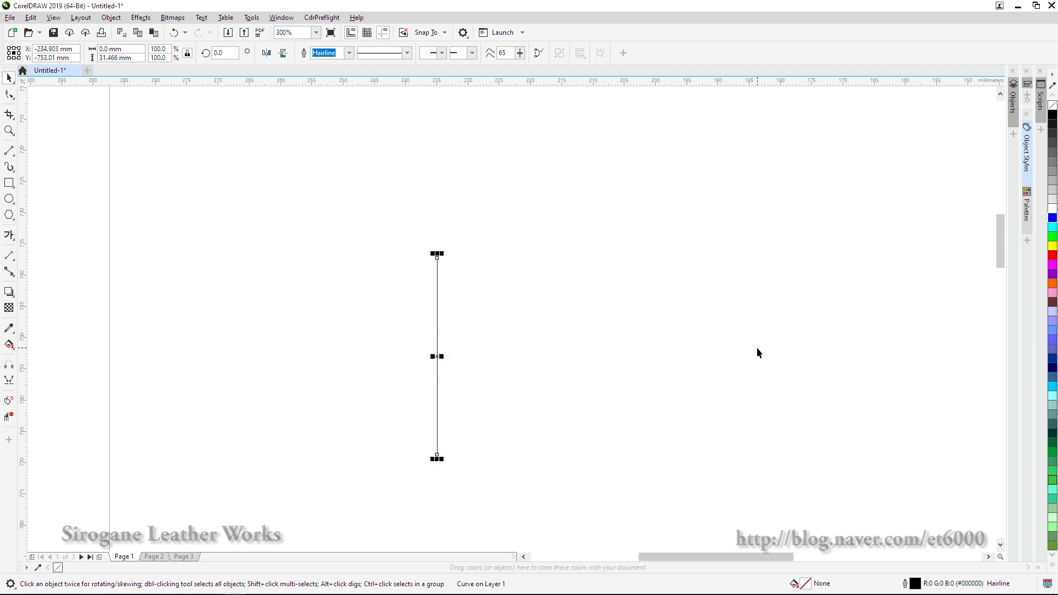
Nudge the vertical line 20 mm up, then 30 mm right and back left, and deselect it
{"action": "key", "text": "Up"}
{"action": "key", "text": "Up"}
{"action": "key", "text": "Right"}
{"action": "key", "text": "Right"}
{"action": "key", "text": "Right"}
{"action": "key", "text": "Left"}
{"action": "key", "text": "Left"}
{"action": "key", "text": "Left"}
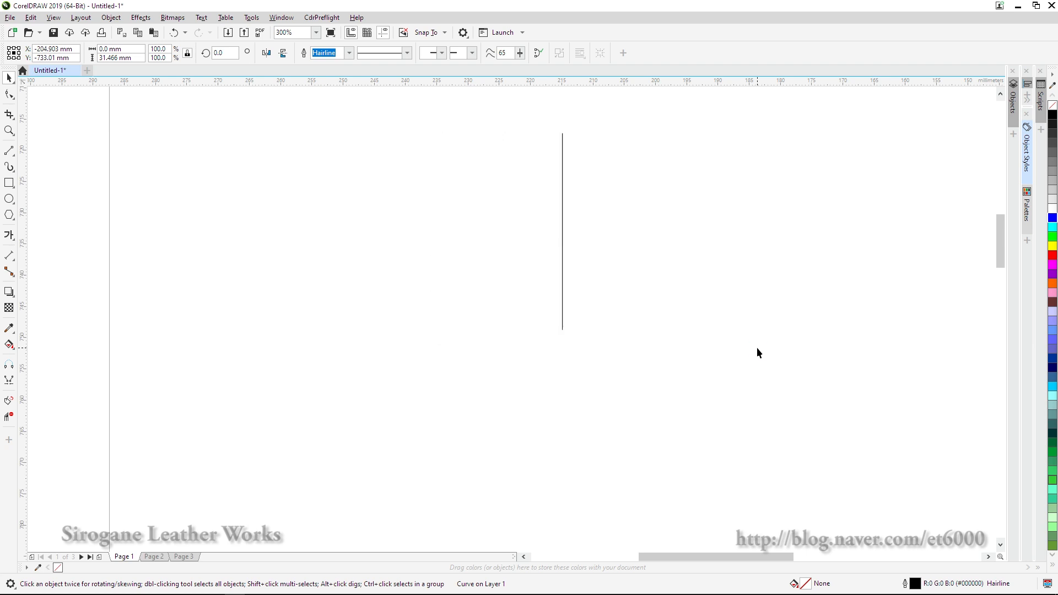
{"action": "left_click", "coordinate": [643, 291]}
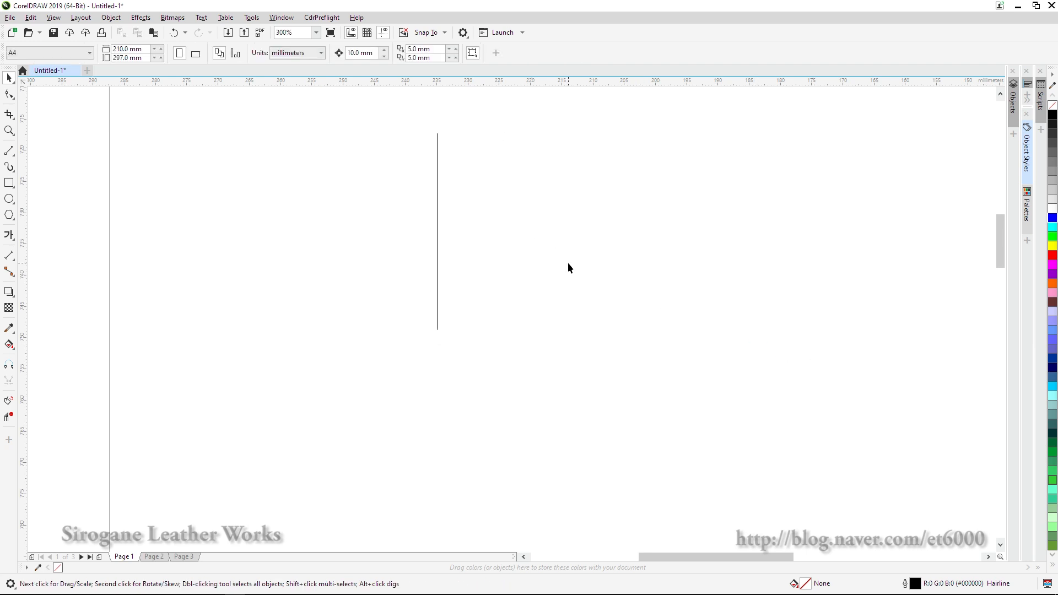
Select the vertical line and nudge it 20 mm to the right in 10 mm increments
{"action": "left_click", "coordinate": [438, 147]}
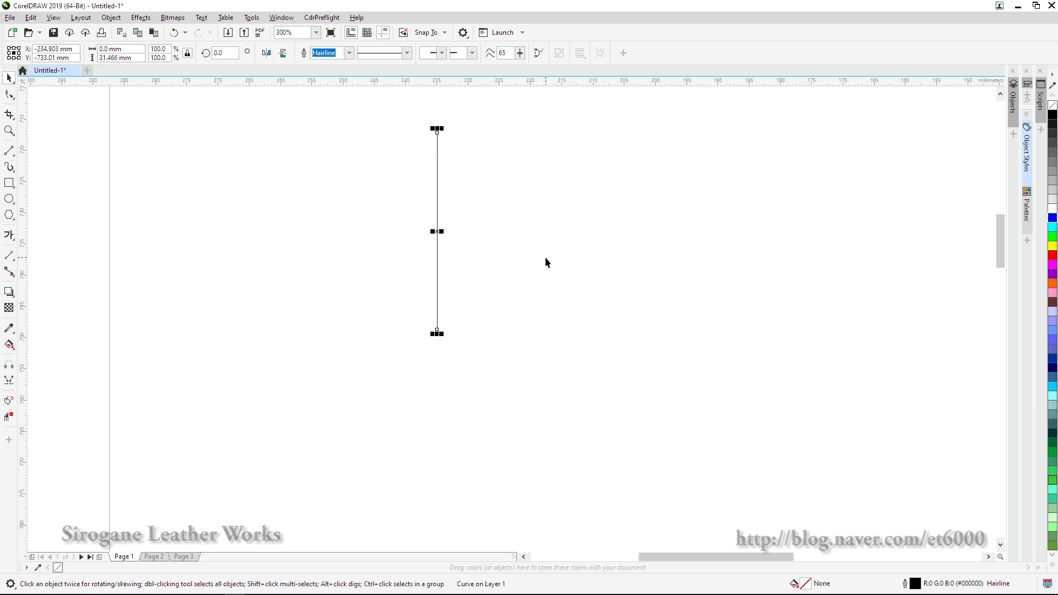
{"action": "key", "text": "Right"}
{"action": "key", "text": "Right"}
{"action": "key", "text": "Right"}
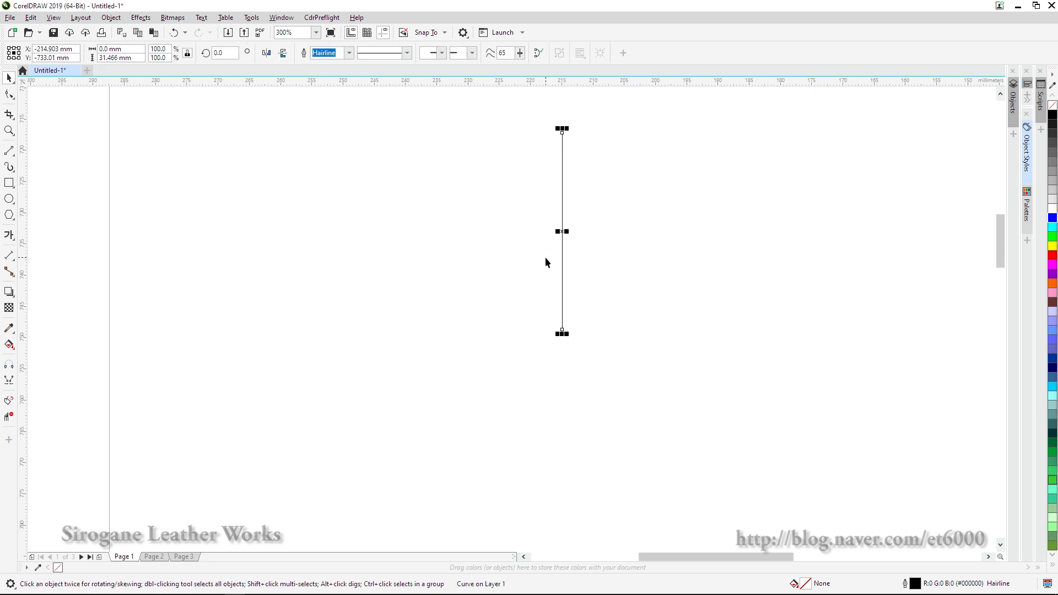
Nudge the vertical line left and right in 10 mm increments, ending 10 mm further left, and deselect it
{"action": "key", "text": "Left"}
{"action": "key", "text": "Left"}
{"action": "key", "text": "Left"}
{"action": "key", "text": "Left"}
{"action": "key", "text": "Right"}
{"action": "key", "text": "Right"}
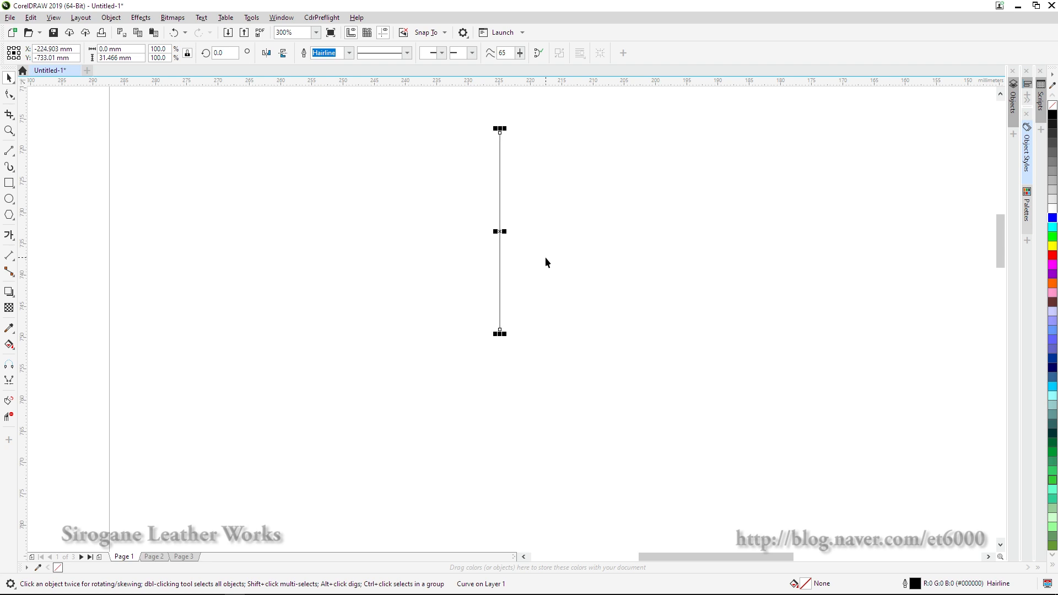
{"action": "key", "text": "Left"}
{"action": "key", "text": "Right"}
{"action": "left_click", "coordinate": [580, 224]}
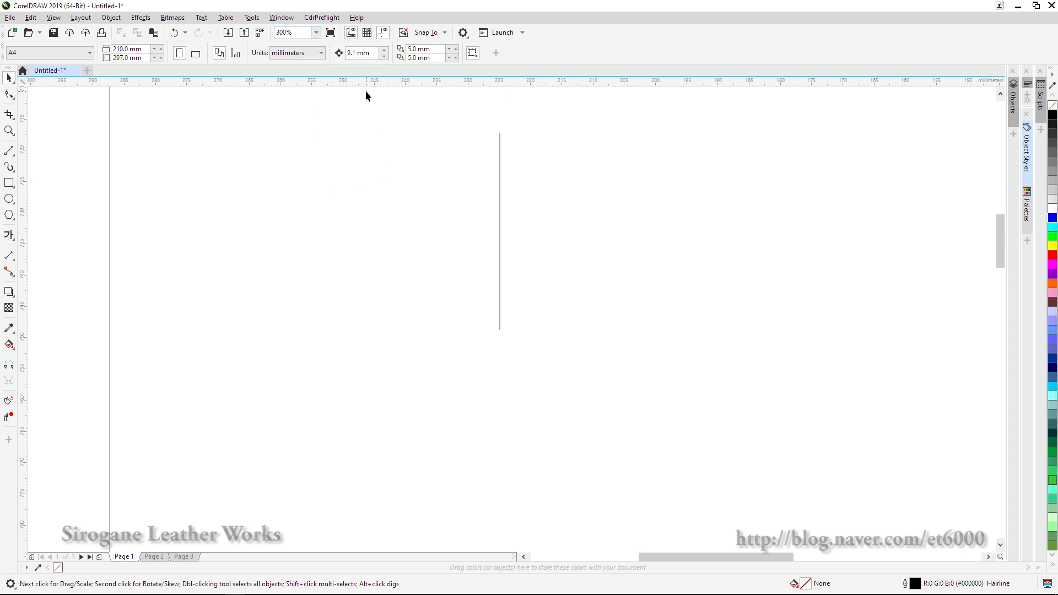
Set the nudge distance to 0.1 mm
{"action": "double_click", "coordinate": [349, 53]}
{"action": "type", "text": "0.1"}
{"action": "key", "text": "Return"}
Move the vertical line about 21 mm left and 11 mm down, and delete it
{"action": "left_click_drag", "start_coordinate": [501, 237], "coordinate": [367, 304]}
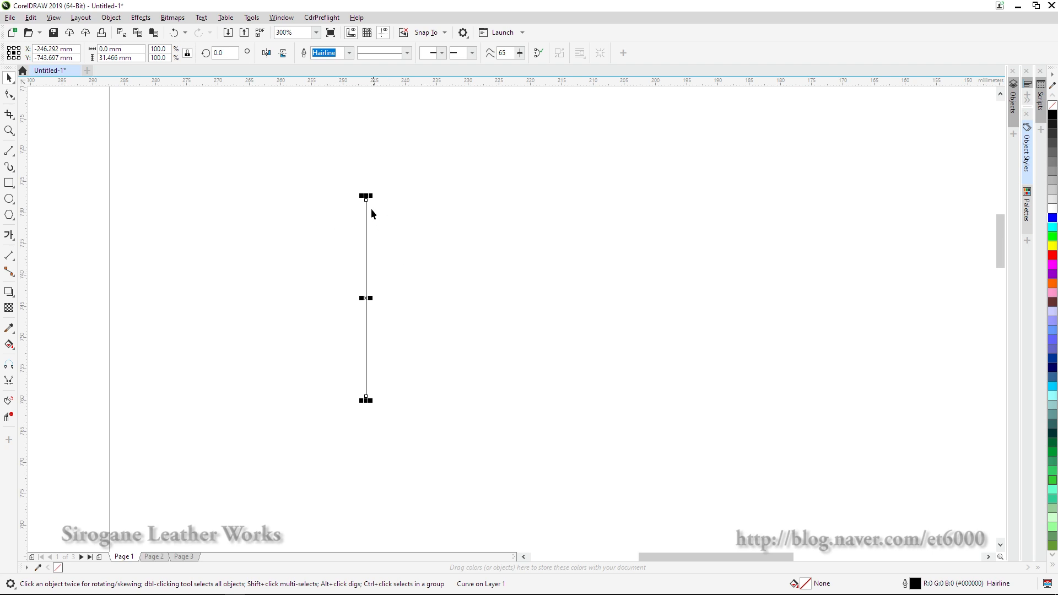
{"action": "left_click_drag", "start_coordinate": [345, 181], "coordinate": [412, 432]}
{"action": "key", "text": "Delete"}
Draw an ellipse about 12 mm wide and 11 mm high and select it with the Pick tool
{"action": "left_click", "coordinate": [9, 199]}
{"action": "left_click_drag", "start_coordinate": [385, 243], "coordinate": [464, 312]}
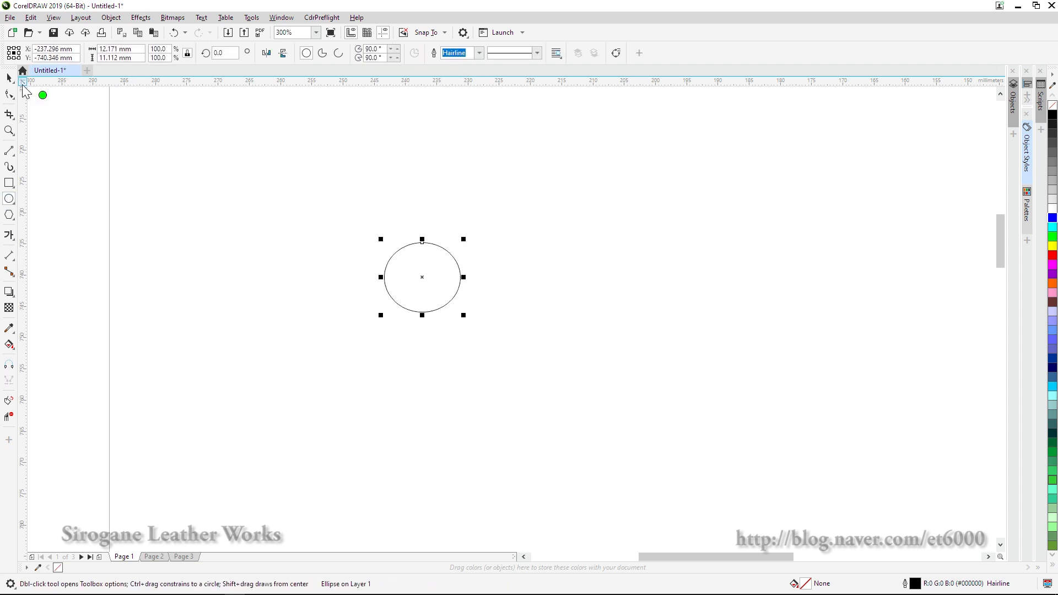
{"action": "left_click", "coordinate": [8, 78]}
{"action": "left_click", "coordinate": [322, 283]}
{"action": "left_click", "coordinate": [460, 279]}
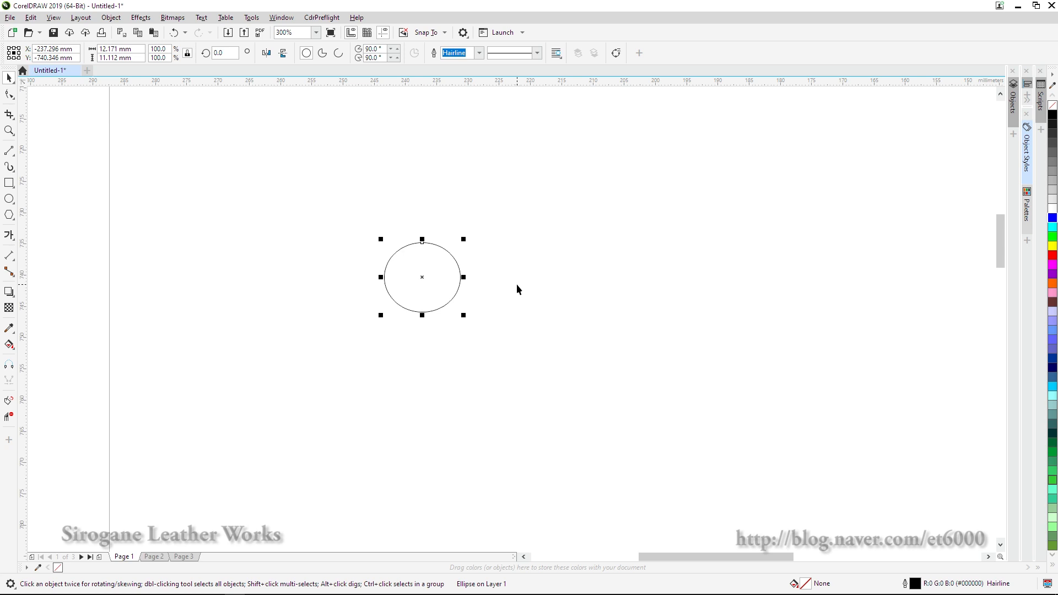
Copy the ellipse to a position about 19 mm right of and 5 mm above the original
{"action": "left_click", "coordinate": [501, 326]}
{"action": "left_click", "coordinate": [428, 280]}
{"action": "left_click_drag", "start_coordinate": [420, 278], "coordinate": [545, 249]}
Copy the original ellipse to a position about 17 mm left and 10 mm above it, and deselect the copy
{"action": "left_click", "coordinate": [439, 286]}
{"action": "left_click", "coordinate": [418, 274]}
{"action": "left_click_drag", "start_coordinate": [419, 275], "coordinate": [313, 221]}
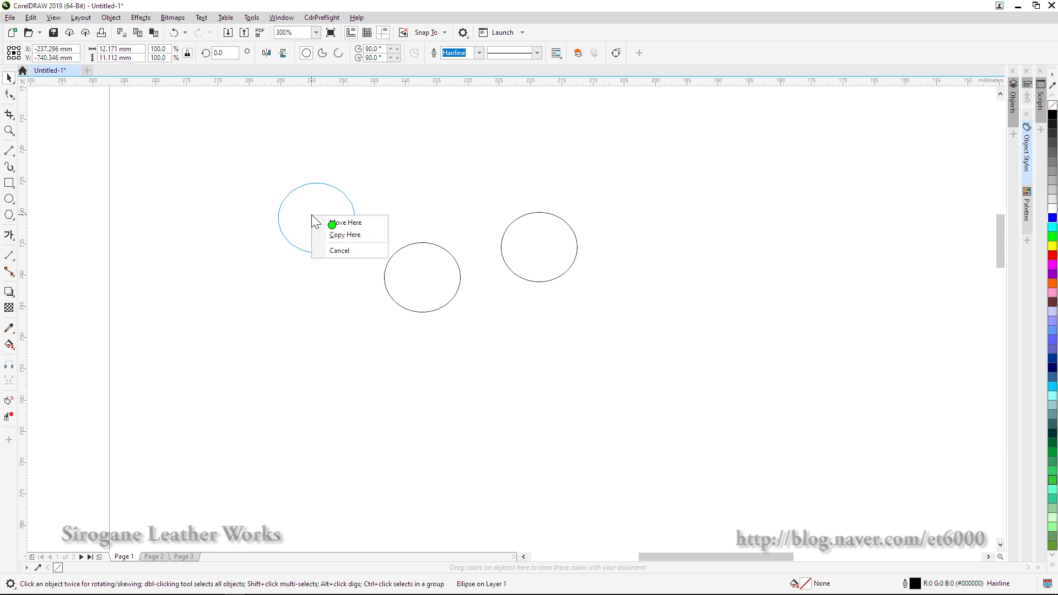
{"action": "left_click", "coordinate": [342, 235]}
{"action": "left_click", "coordinate": [331, 292]}
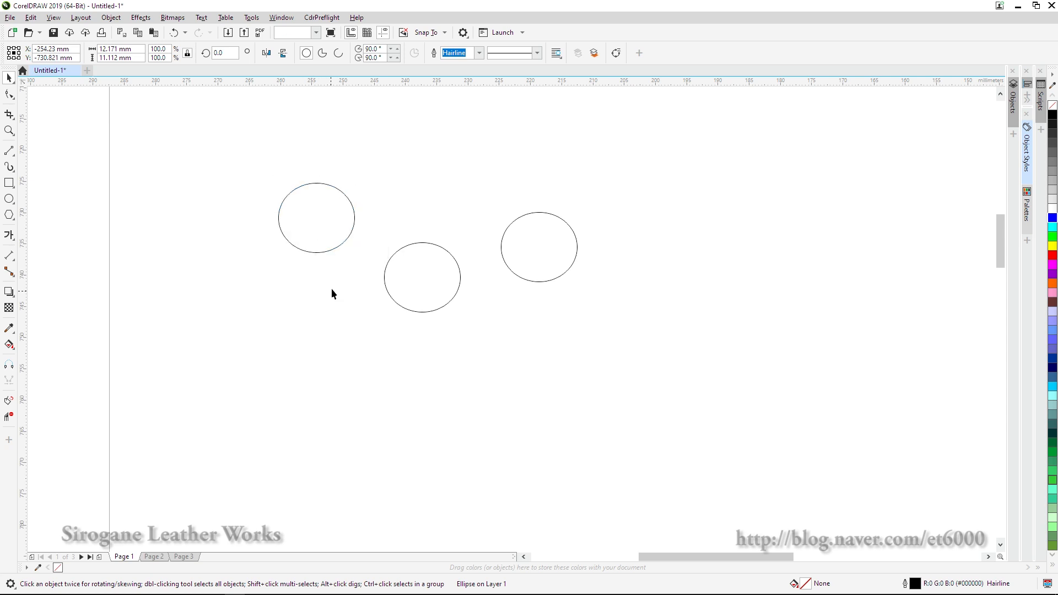
{"action": "left_click", "coordinate": [333, 230]}
{"action": "left_click", "coordinate": [343, 306]}
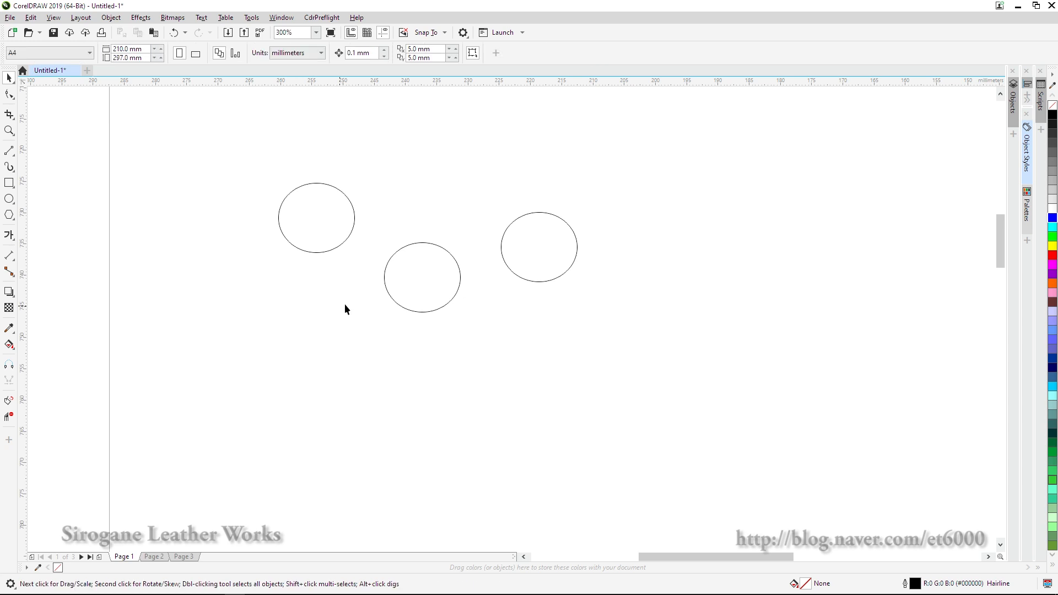
Copy the original ellipse to a position about 20 mm left and 9 mm below it, and deselect the copy
{"action": "left_click", "coordinate": [457, 277]}
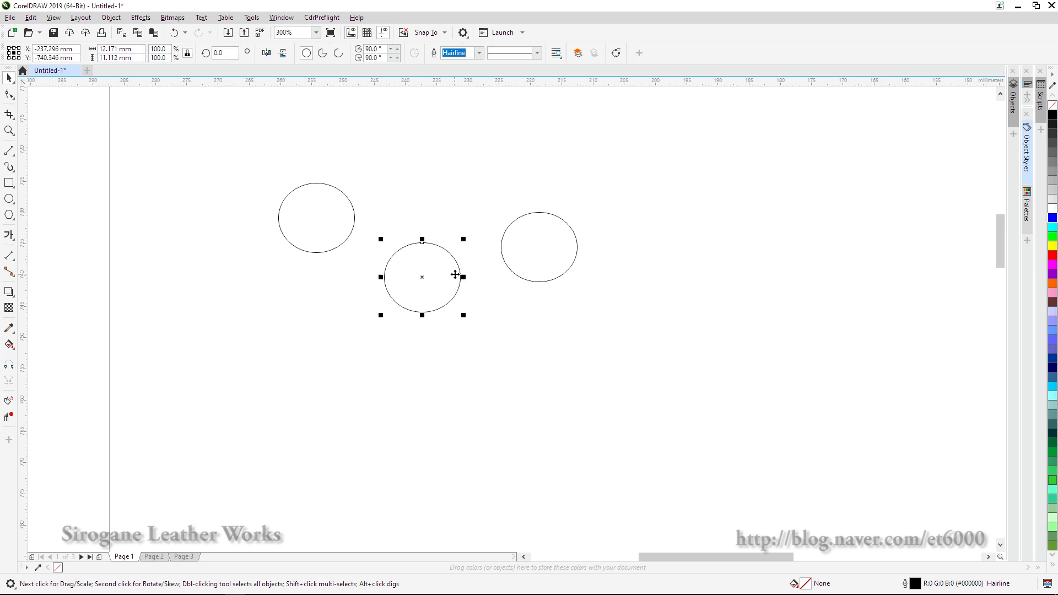
{"action": "left_click_drag", "start_coordinate": [455, 274], "coordinate": [336, 329]}
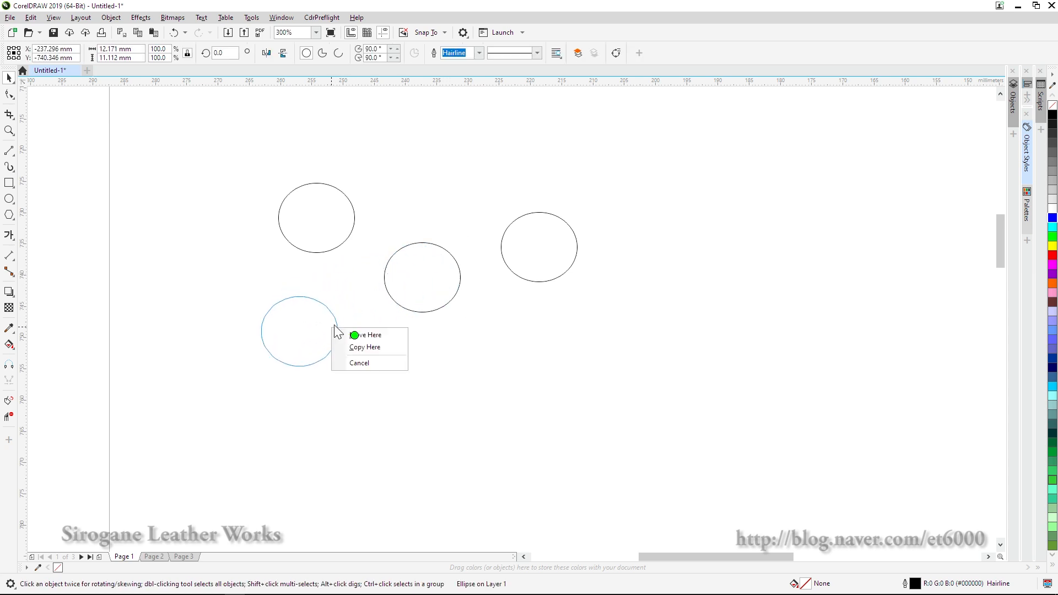
{"action": "left_click", "coordinate": [367, 348]}
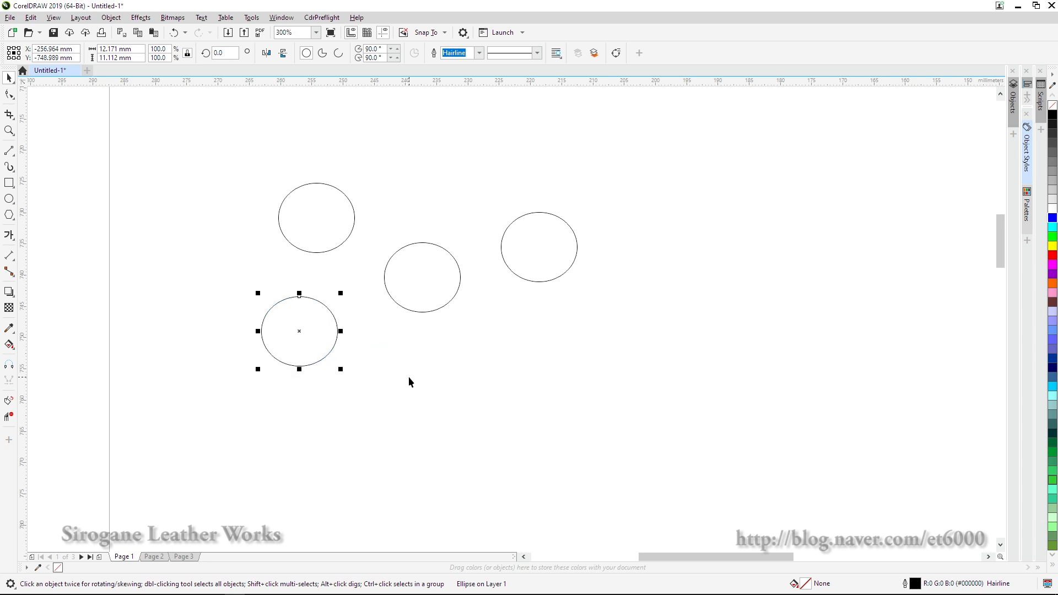
{"action": "left_click", "coordinate": [409, 372]}
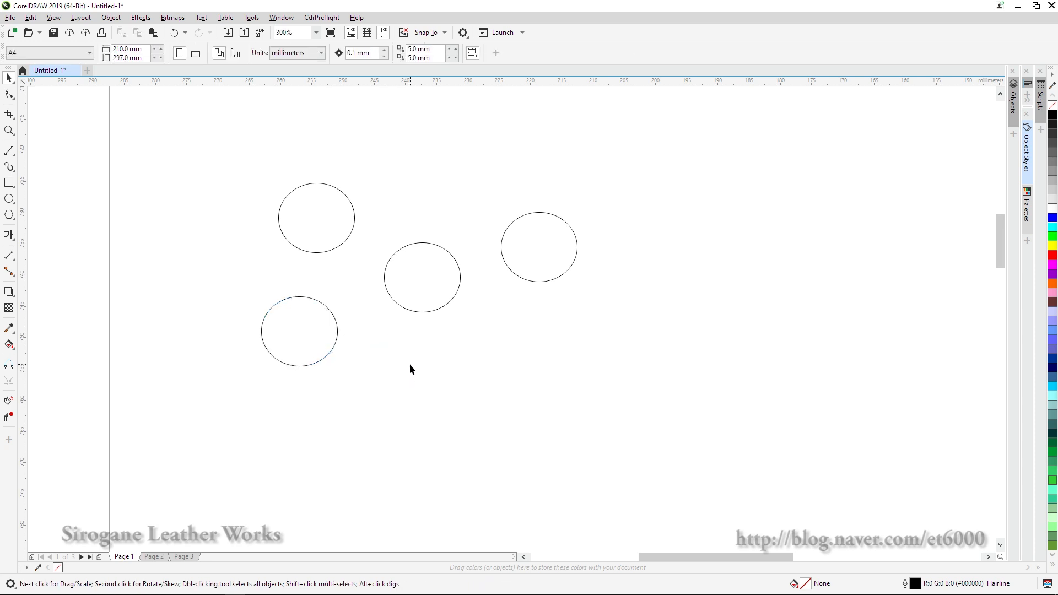
Move the rightmost ellipse above the original one, and shift the original about 2 mm right and 2 mm down
{"action": "left_click_drag", "start_coordinate": [538, 258], "coordinate": [414, 180]}
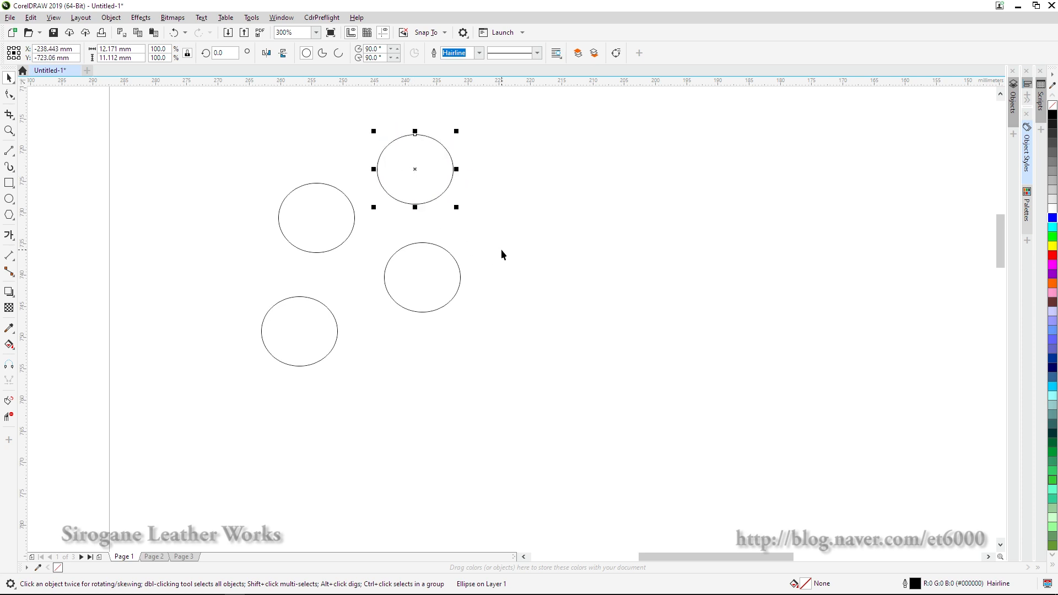
{"action": "left_click", "coordinate": [461, 276]}
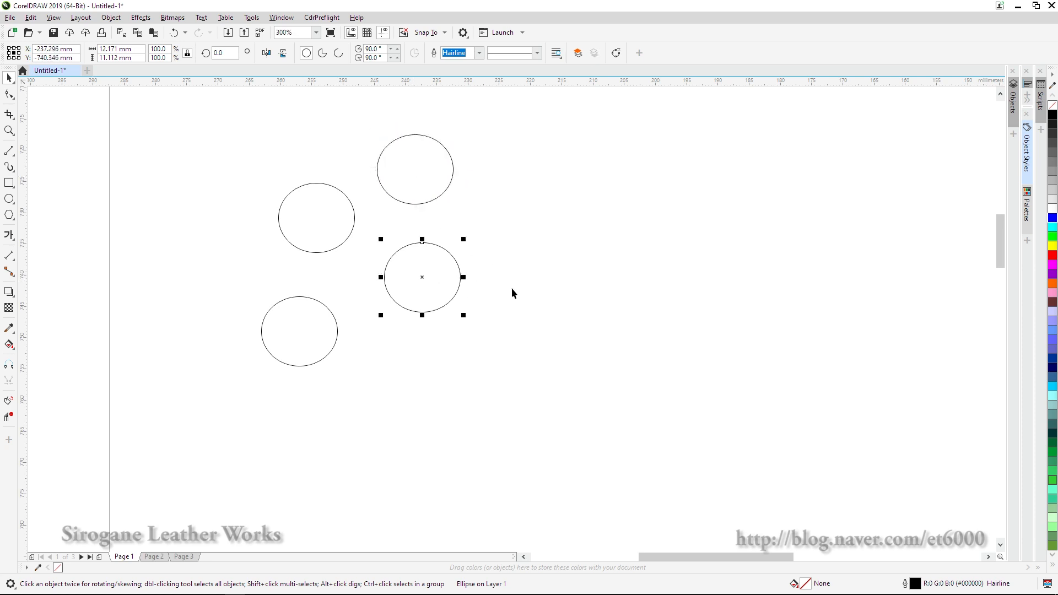
{"action": "mouse_move", "coordinate": [461, 274]}
{"action": "left_mouse_down"}
{"action": "mouse_move", "coordinate": [467, 292]}
{"action": "mouse_move", "coordinate": [472, 285]}
{"action": "left_mouse_up"}
Look through the ellipse's context commands and the editing commands for Duplicate, and deselect the ellipse
{"action": "right_click", "coordinate": [462, 287]}
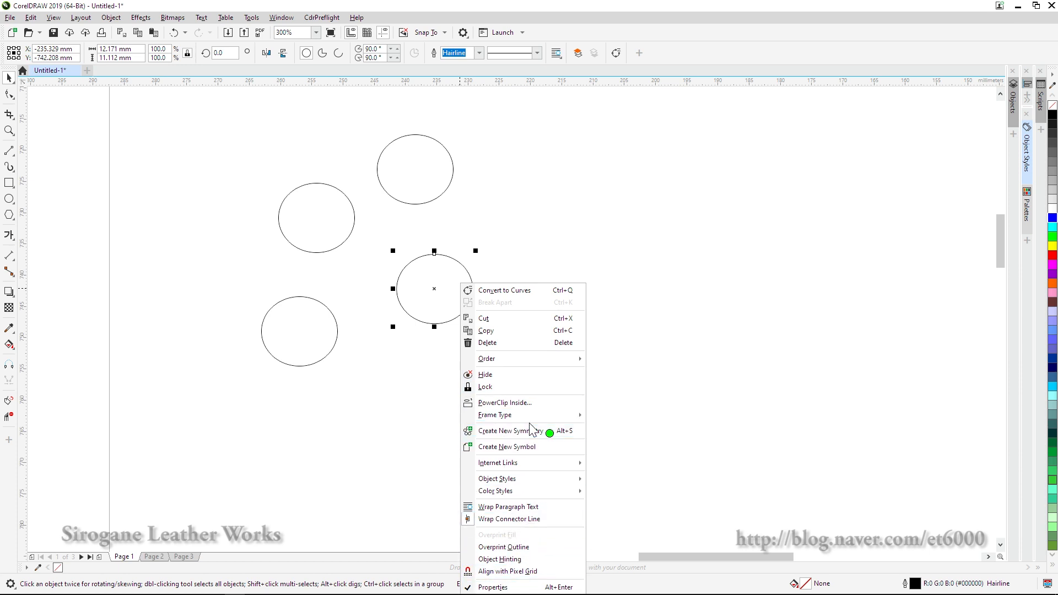
{"action": "left_click", "coordinate": [433, 10]}
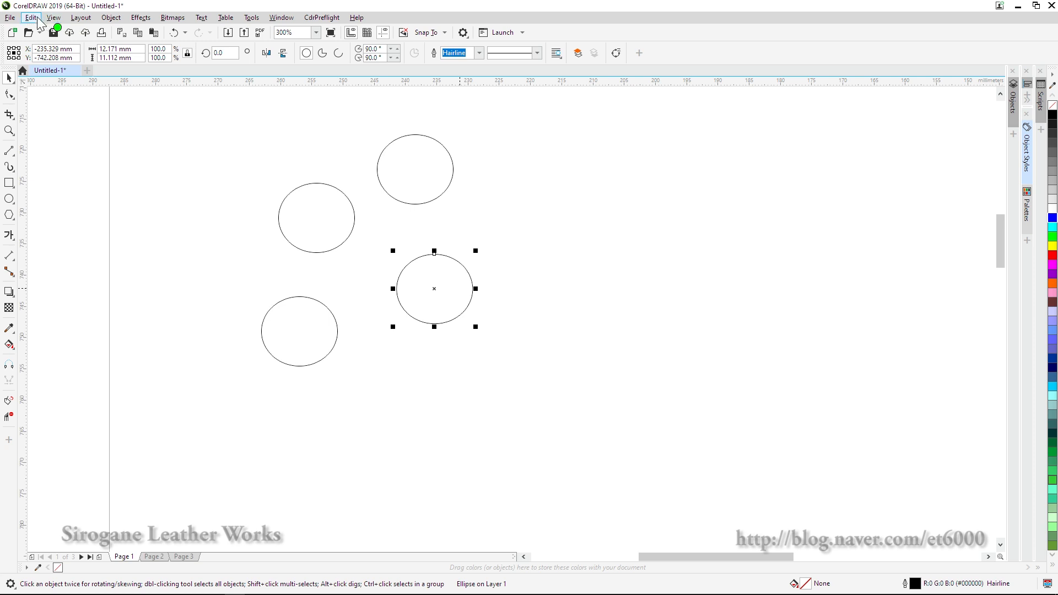
{"action": "left_click", "coordinate": [37, 18]}
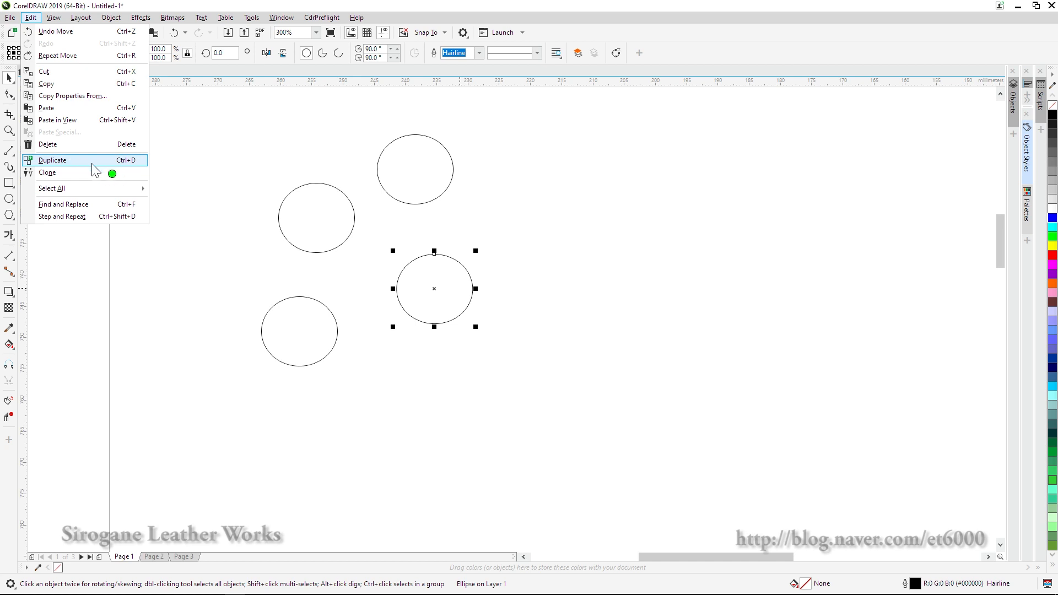
{"action": "left_click", "coordinate": [489, 379]}
{"action": "left_click", "coordinate": [484, 344]}
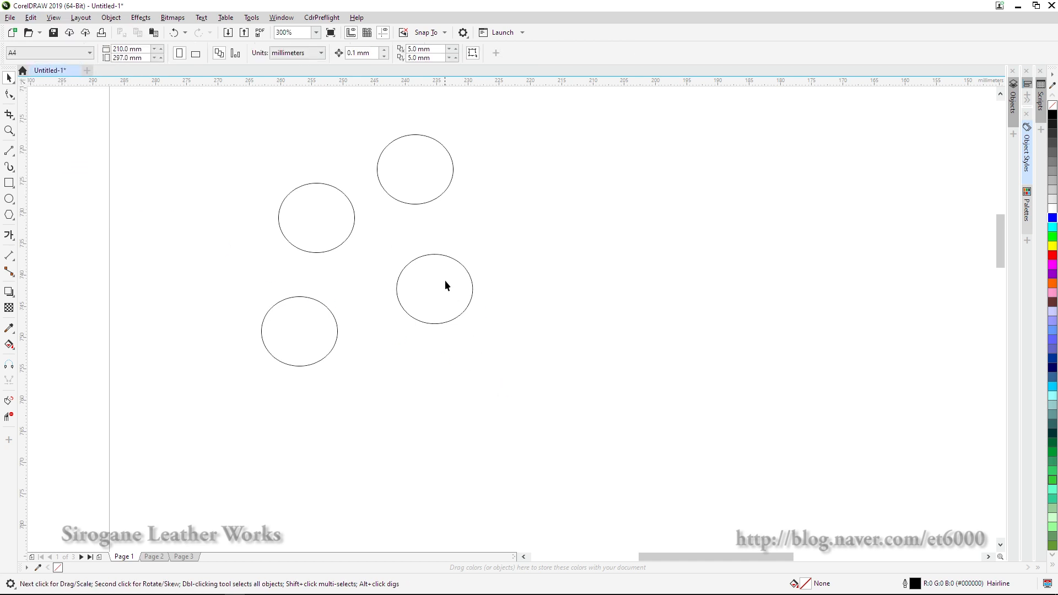
Duplicate the lower-right ellipse once at the 5 mm horizontal and vertical duplicate distance, and deselect the copy
{"action": "left_click", "coordinate": [472, 288]}
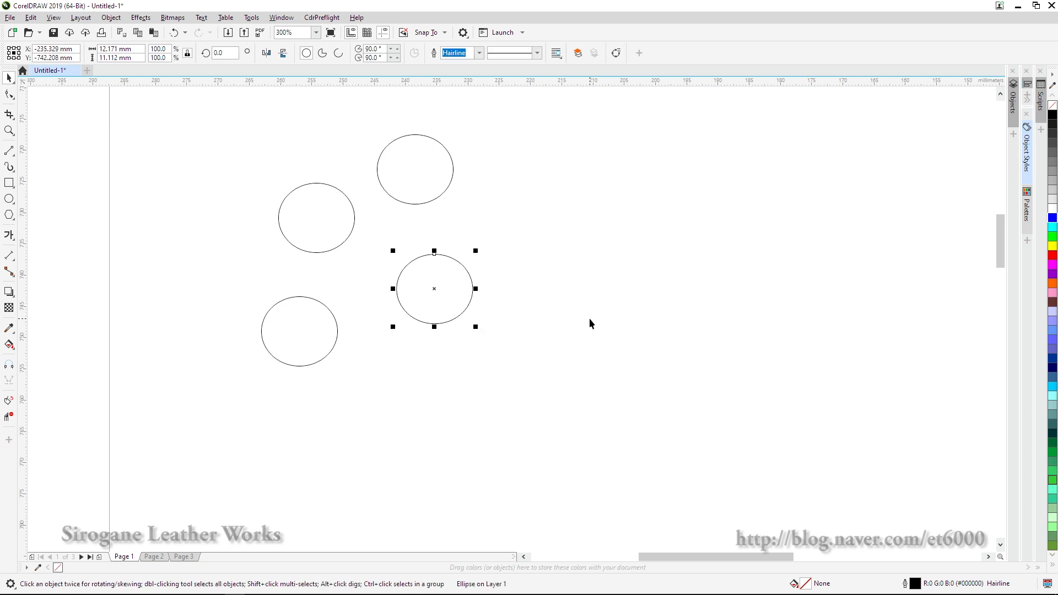
{"action": "left_click", "coordinate": [468, 303]}
{"action": "left_click", "coordinate": [472, 292]}
{"action": "left_click", "coordinate": [508, 312]}
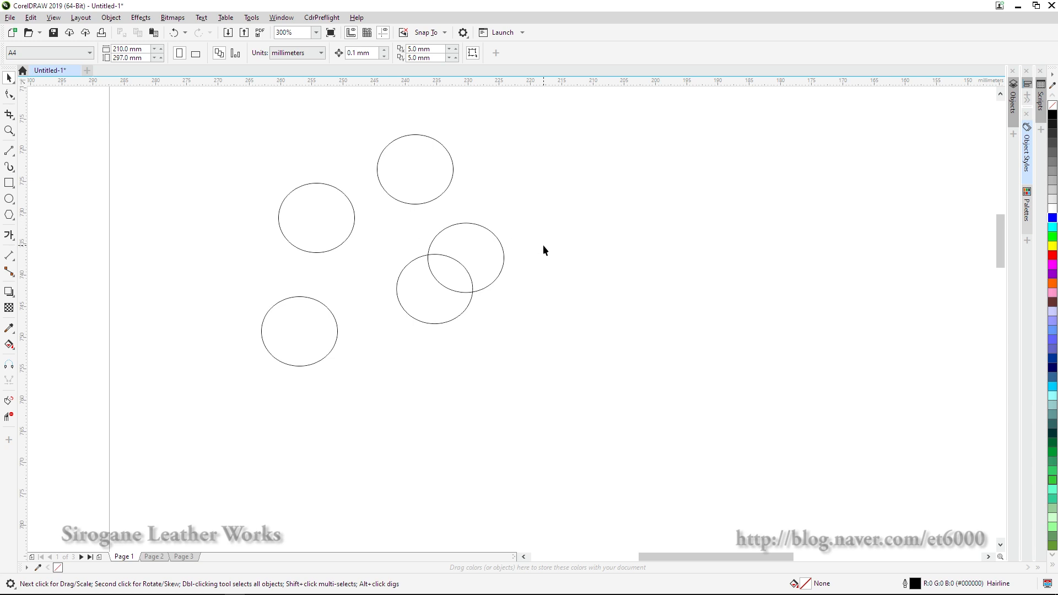
Duplicate the new ellipse four times in a diagonal chain at the 5 mm duplicate distance, and deselect the last copy
{"action": "left_click", "coordinate": [483, 287]}
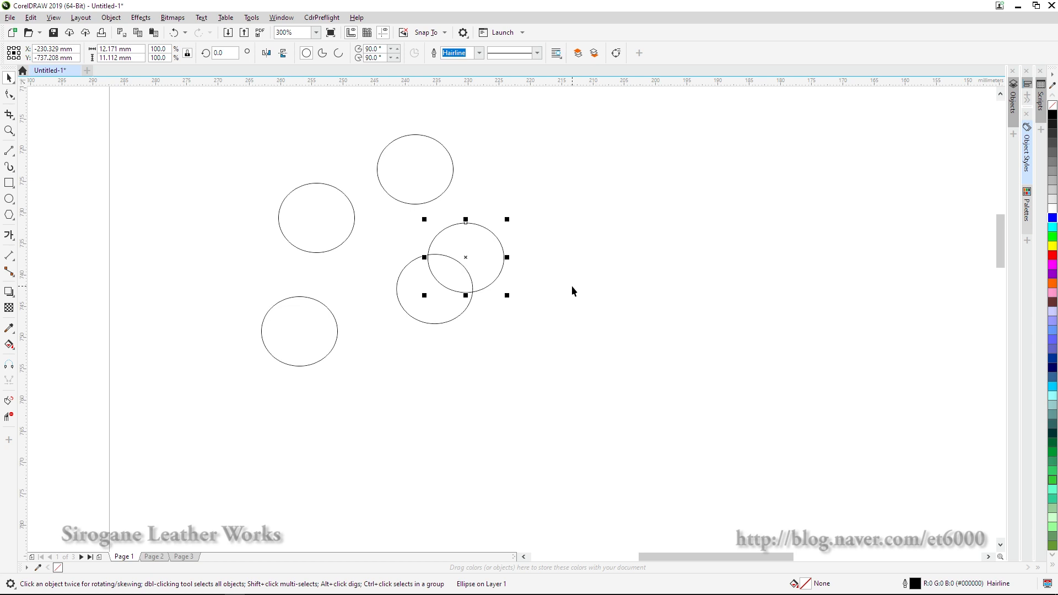
{"action": "key", "text": "ctrl+d"}
{"action": "key", "text": "ctrl+d"}
{"action": "key", "text": "ctrl+d"}
{"action": "key", "text": "ctrl+d"}
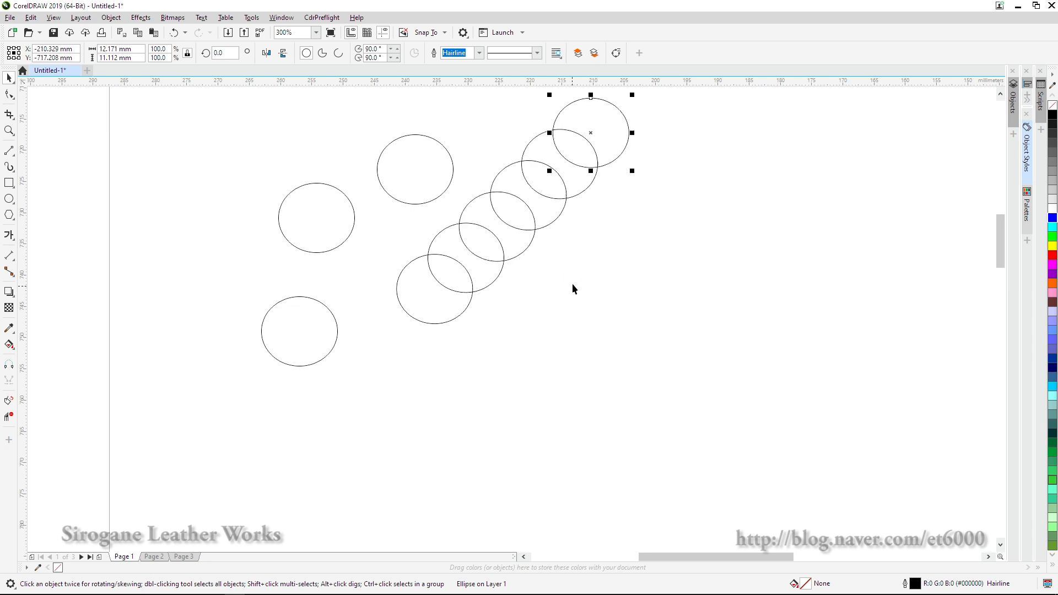
{"action": "left_click", "coordinate": [608, 314]}
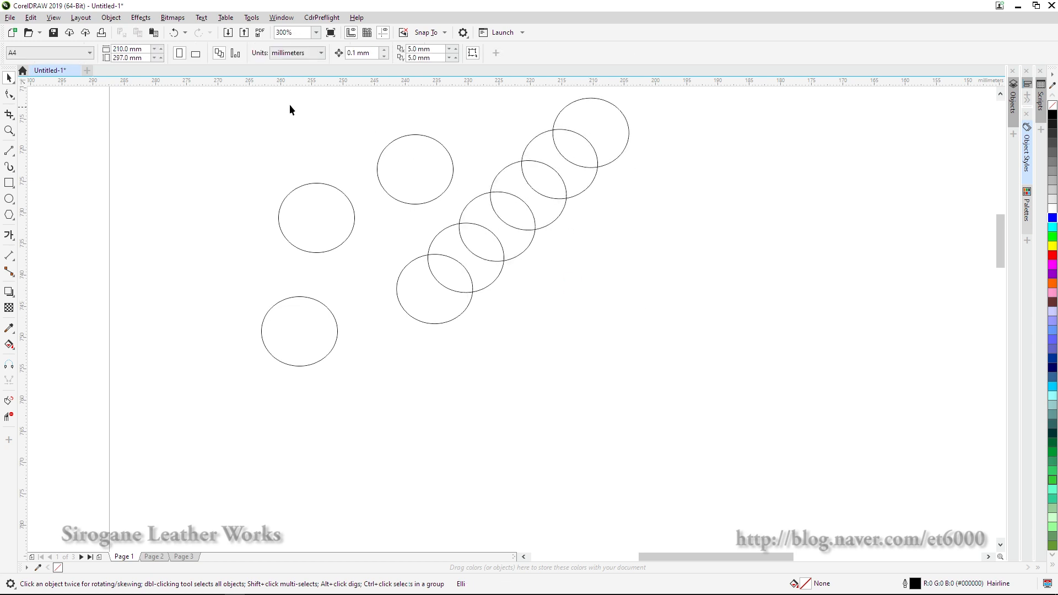
Delete all ellipses except the lower-left one, and move that one about 3 mm left and 16 mm up
{"action": "left_click_drag", "start_coordinate": [249, 95], "coordinate": [631, 300]}
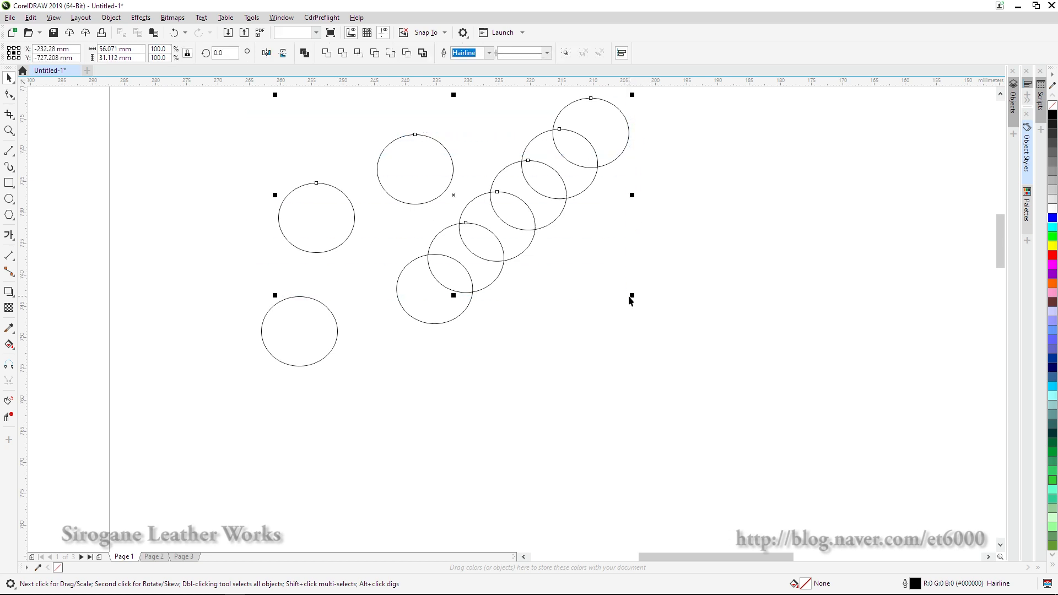
{"action": "key", "text": "Delete"}
{"action": "left_click", "coordinate": [471, 288]}
{"action": "key", "text": "Delete"}
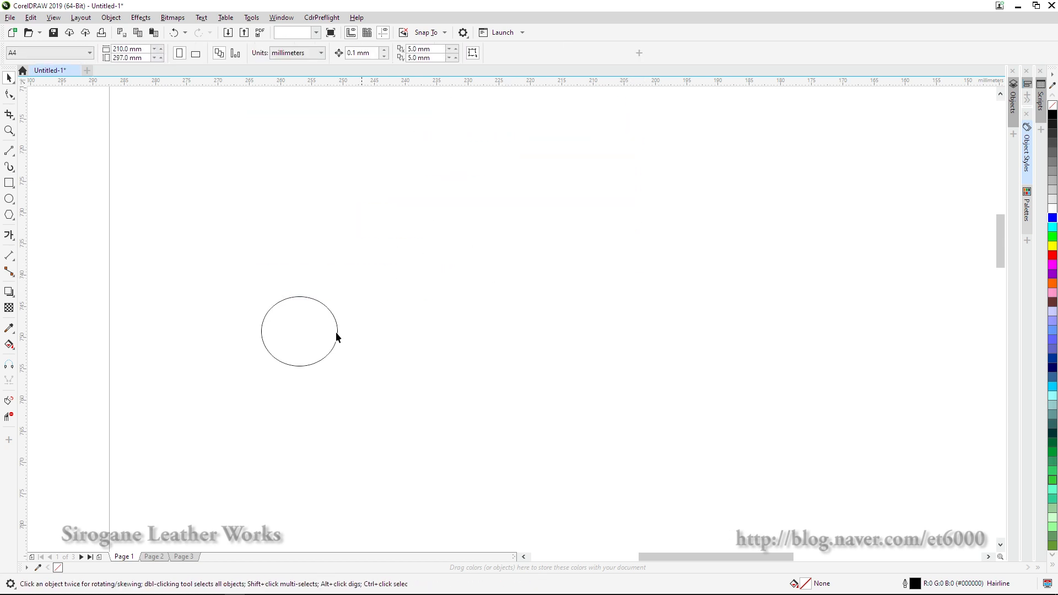
{"action": "left_click_drag", "start_coordinate": [338, 338], "coordinate": [318, 235]}
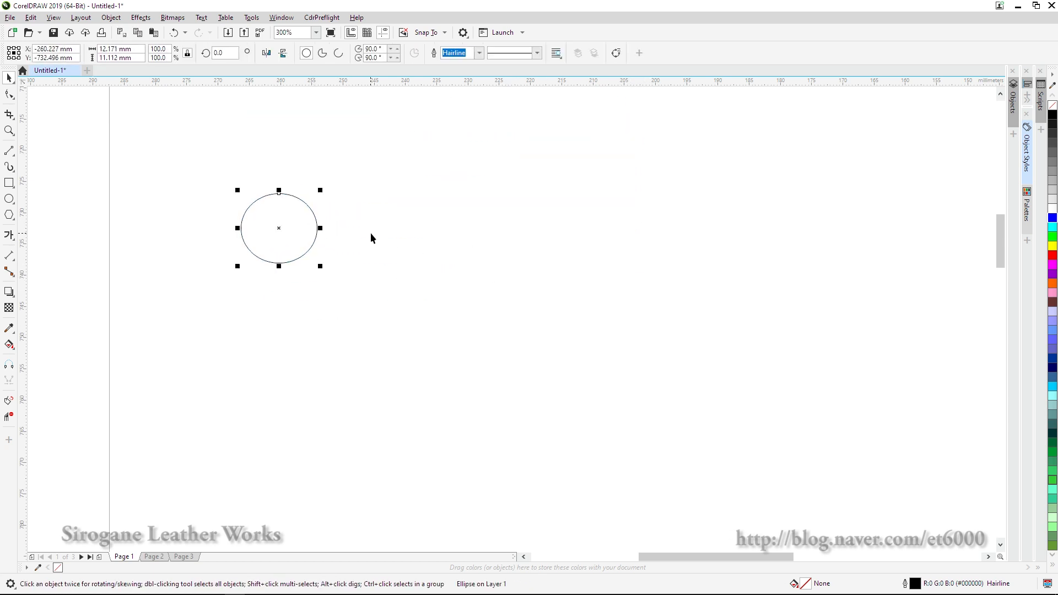
{"action": "left_click", "coordinate": [418, 238]}
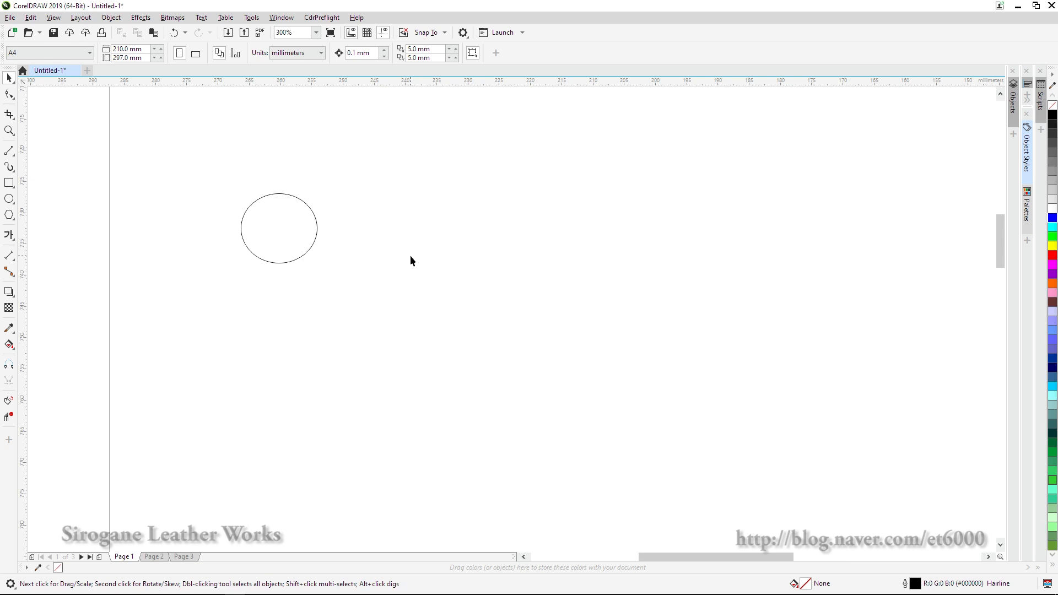
Set the duplicate distance to 20 mm horizontally and 0 mm vertically
{"action": "left_click", "coordinate": [422, 48]}
{"action": "type", "text": "20"}
{"action": "key", "text": "Tab"}
{"action": "type", "text": "0"}
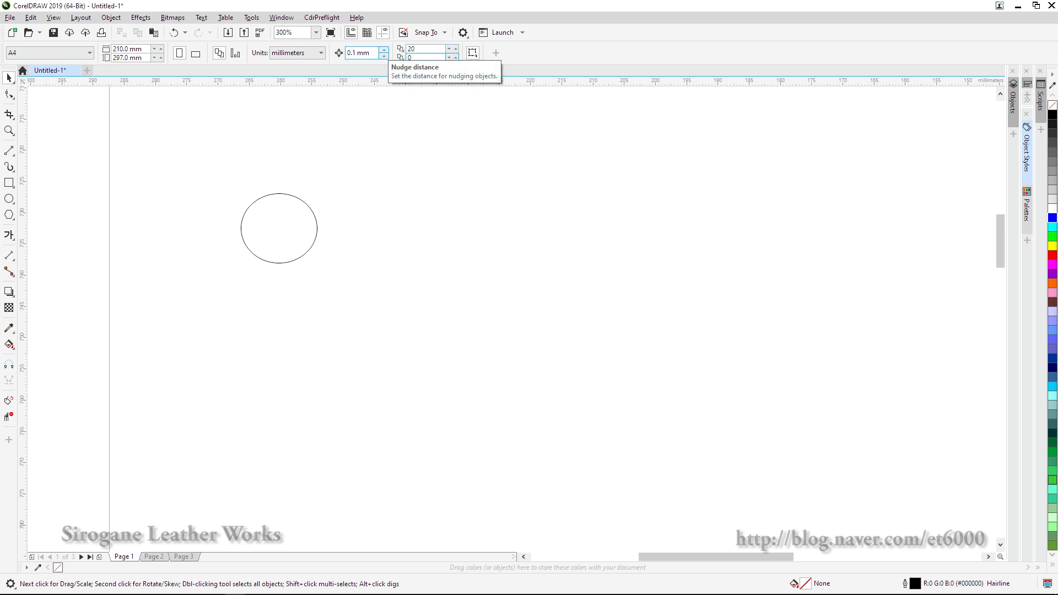
{"action": "key", "text": "Return"}
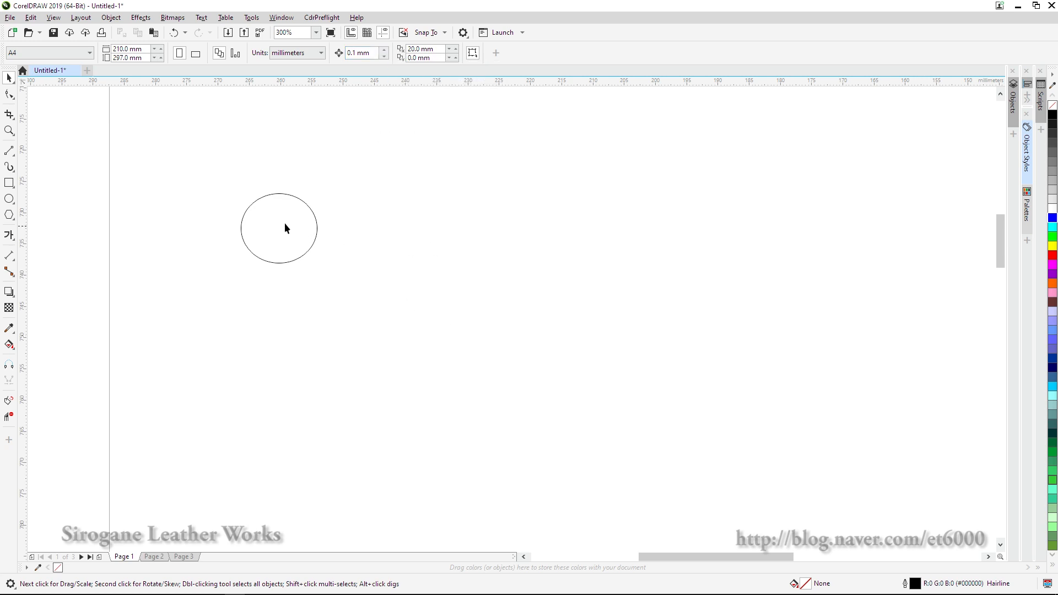
Duplicate the ellipse four times to the right at 20 mm spacing
{"action": "left_click", "coordinate": [284, 223]}
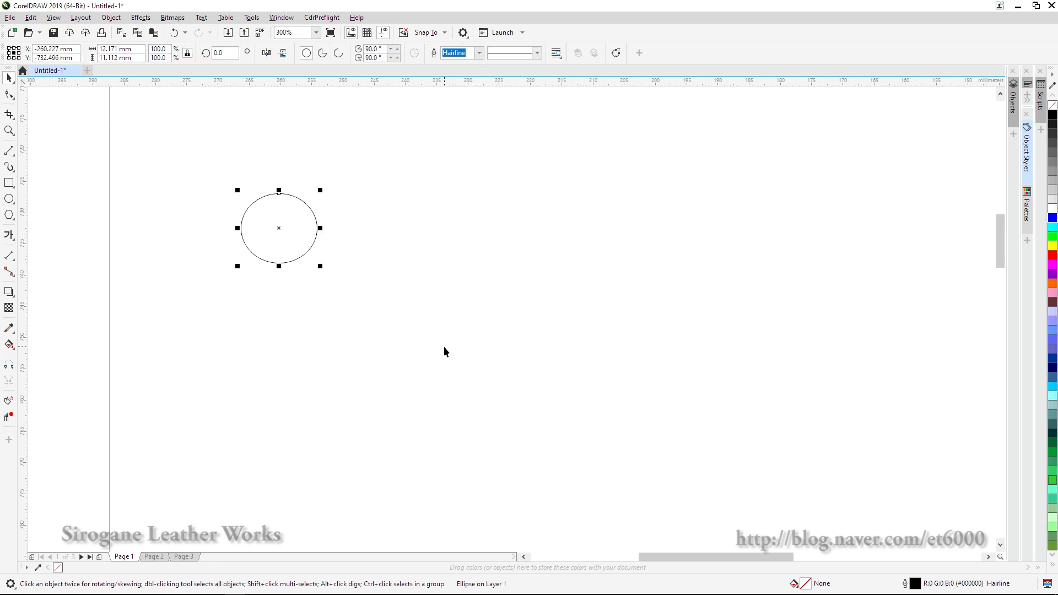
{"action": "key", "text": "ctrl+d"}
{"action": "key", "text": "ctrl+d"}
{"action": "key", "text": "ctrl+d"}
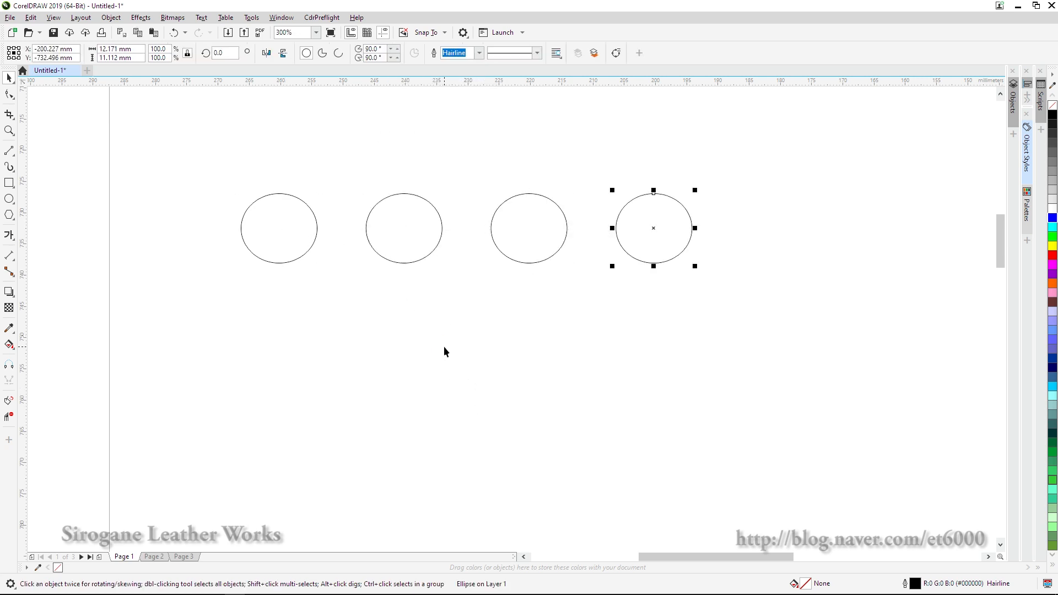
{"action": "key", "text": "ctrl+d"}
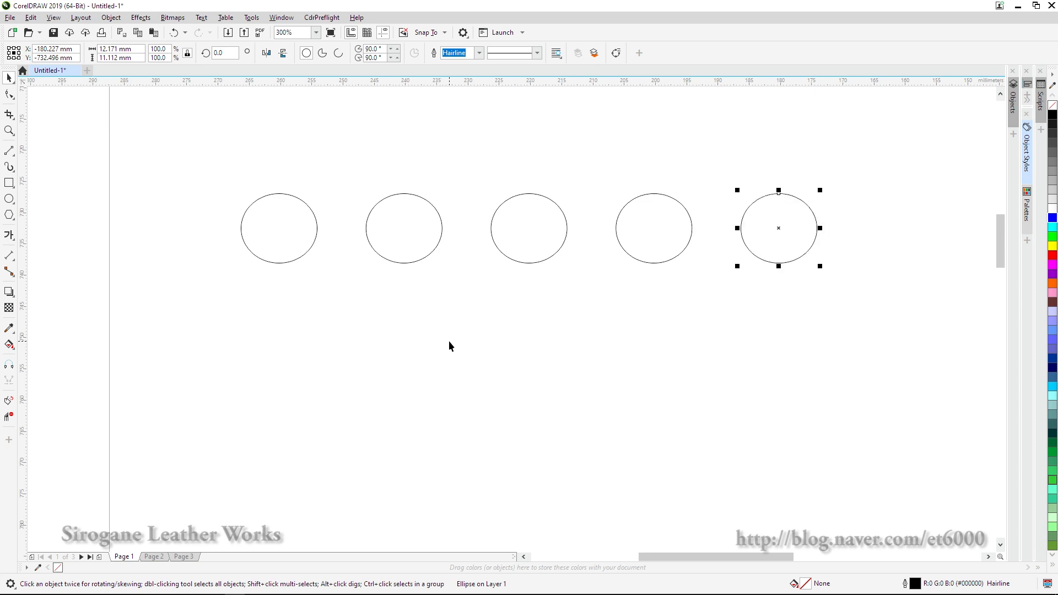
Set the duplicate distance to 0 mm horizontally and 20 mm vertically
{"action": "left_click", "coordinate": [450, 342]}
{"action": "left_click", "coordinate": [433, 48]}
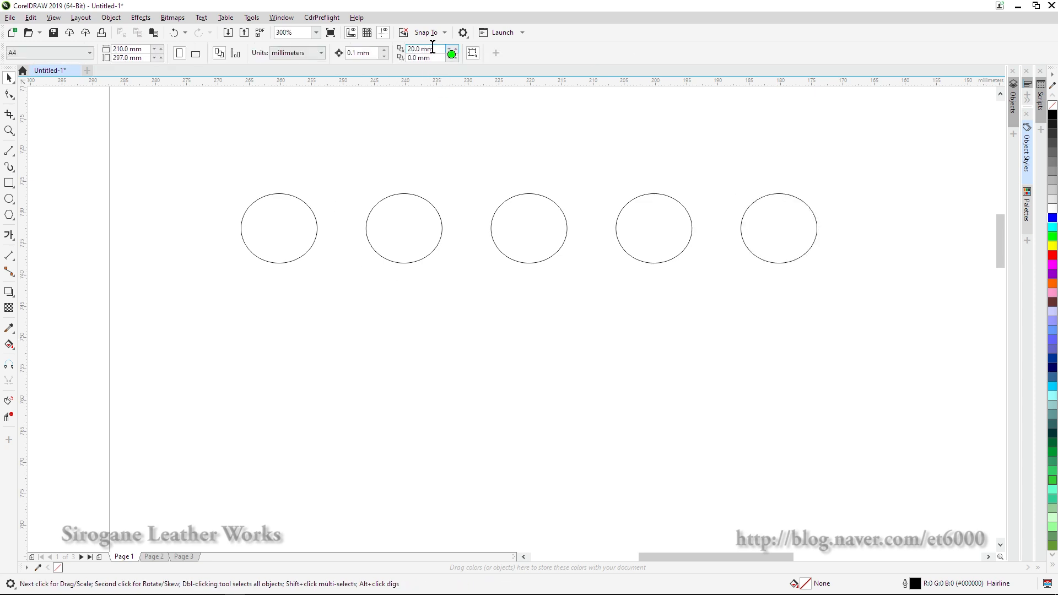
{"action": "left_click_drag", "start_coordinate": [437, 50], "coordinate": [344, 37]}
{"action": "type", "text": "0"}
{"action": "left_click", "coordinate": [366, 36]}
{"action": "left_click_drag", "start_coordinate": [435, 58], "coordinate": [385, 32]}
{"action": "type", "text": "20"}
{"action": "key", "text": "Return"}
Duplicate the row of five ellipses twice upward at 20 mm spacing, and leave the ellipses deselected
{"action": "left_click_drag", "start_coordinate": [875, 311], "coordinate": [872, 316]}
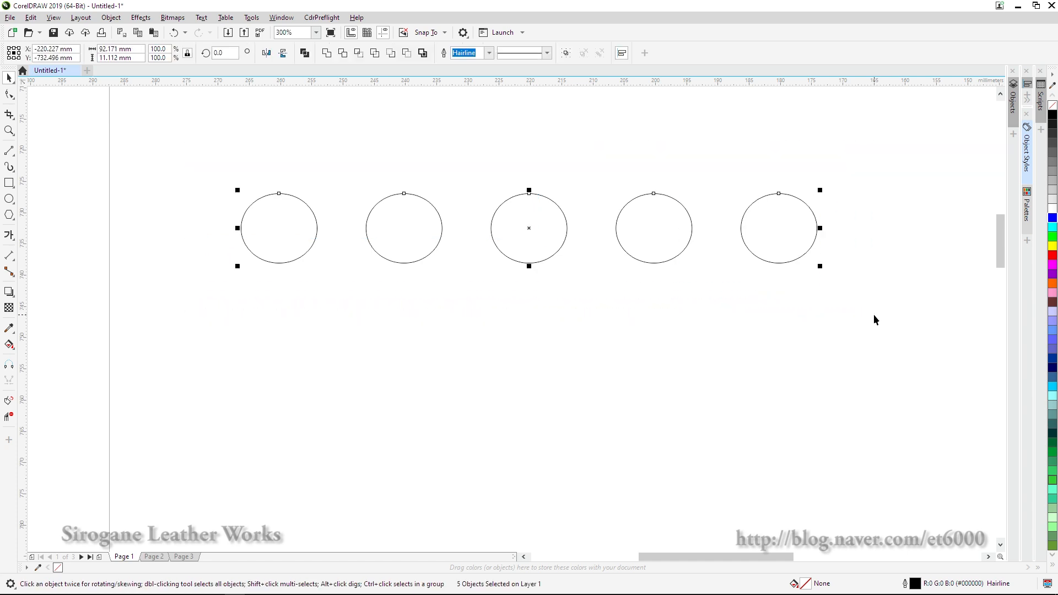
{"action": "key", "text": "ctrl+d"}
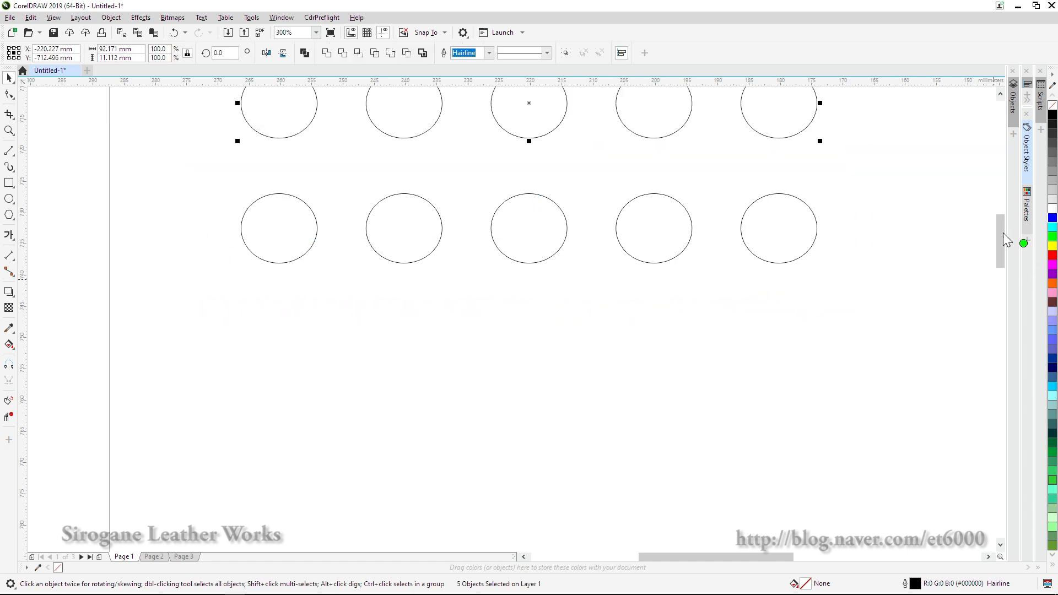
{"action": "left_click_drag", "start_coordinate": [1003, 233], "coordinate": [1004, 209]}
{"action": "key", "text": "ctrl+d"}
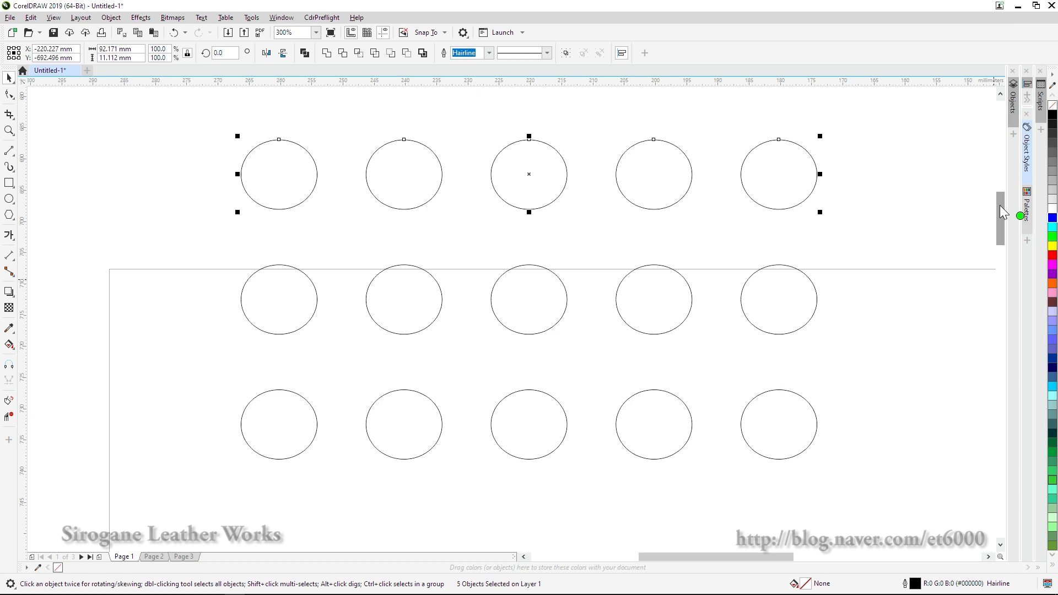
{"action": "left_click_drag", "start_coordinate": [886, 472], "coordinate": [160, 119]}
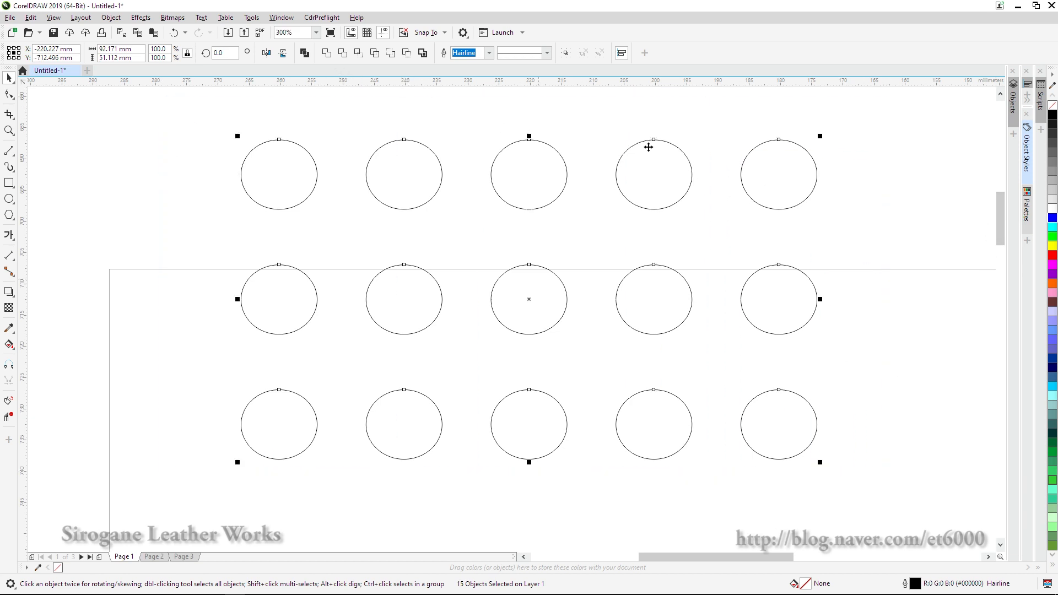
{"action": "left_click", "coordinate": [937, 360]}
{"action": "scroll", "coordinate": [1002, 208], "scroll_direction": "down", "scroll_amount": 1}
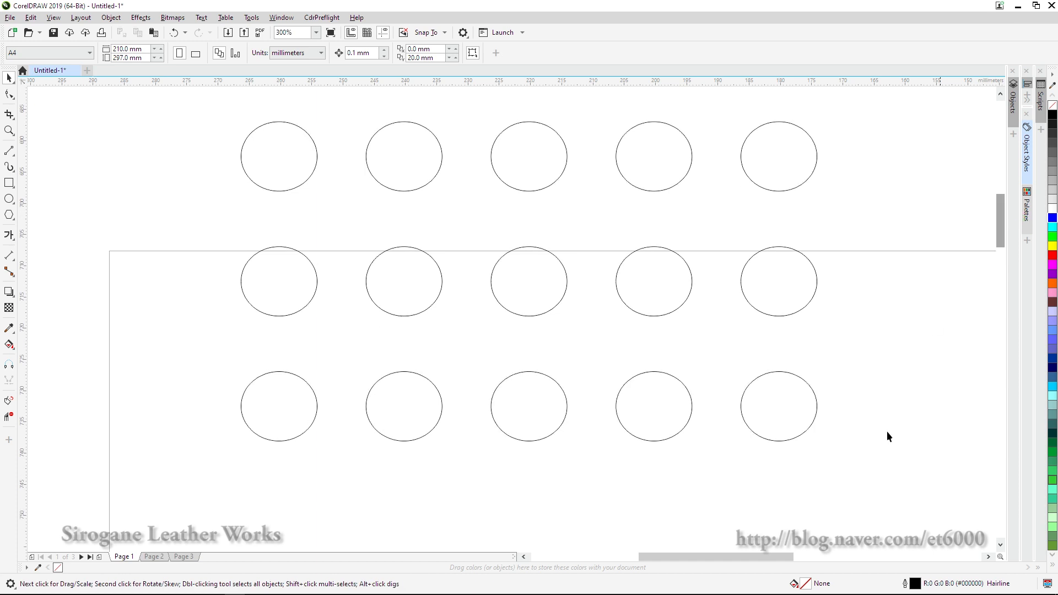
With no ellipse selected, set the vertical duplicate distance to -80 mm
{"action": "left_click_drag", "start_coordinate": [874, 492], "coordinate": [102, 100]}
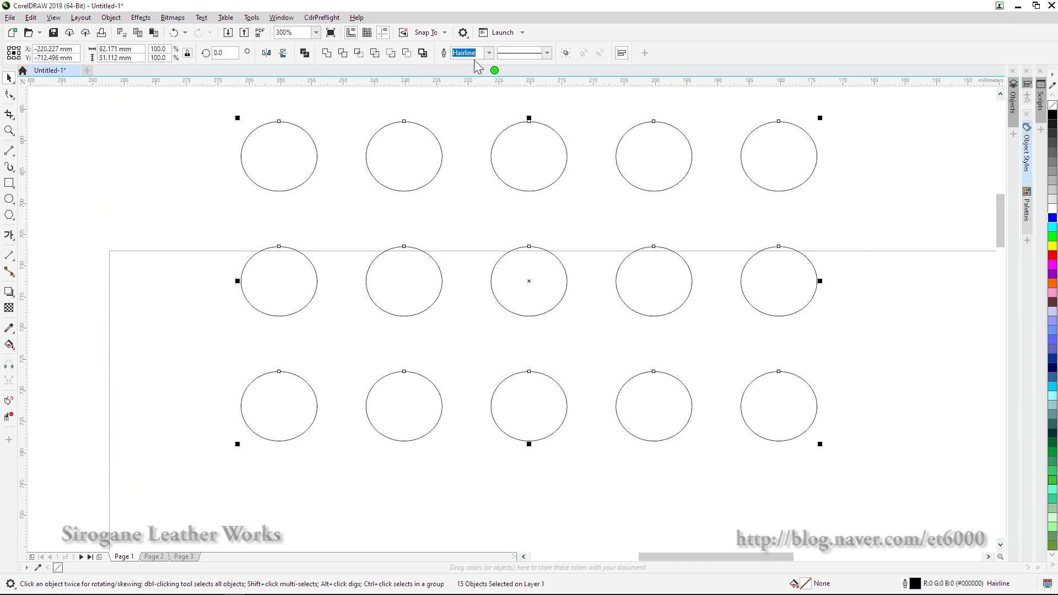
{"action": "left_click", "coordinate": [436, 106]}
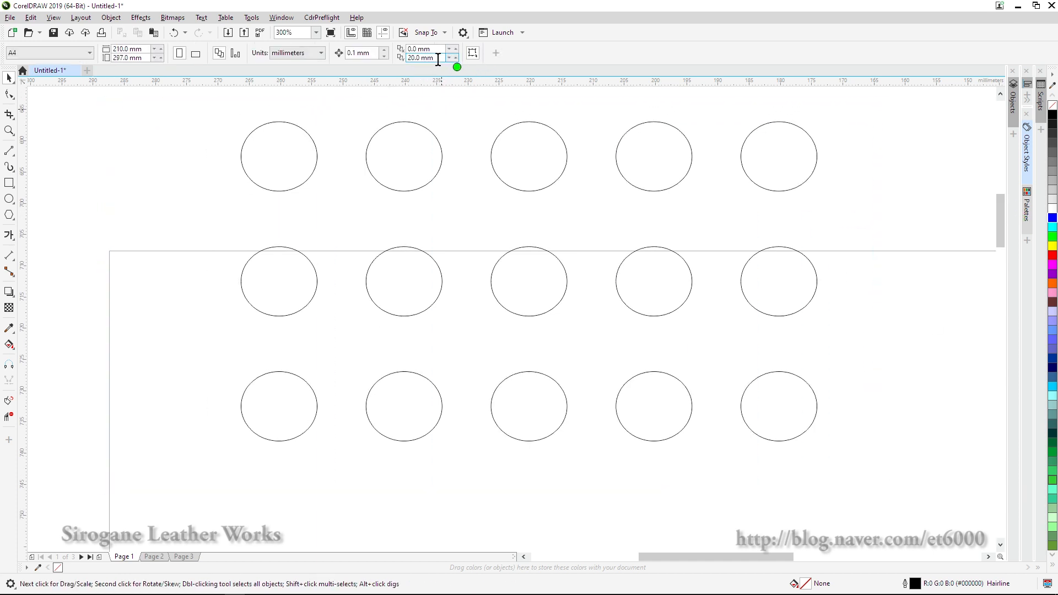
{"action": "left_click", "coordinate": [426, 58]}
{"action": "type", "text": "-80"}
Duplicate the whole grid of 15 ellipses three times downward at the 80 mm duplicate distance
{"action": "left_click_drag", "start_coordinate": [140, 104], "coordinate": [831, 432]}
{"action": "scroll", "coordinate": [772, 372], "scroll_direction": "down", "scroll_amount": 3}
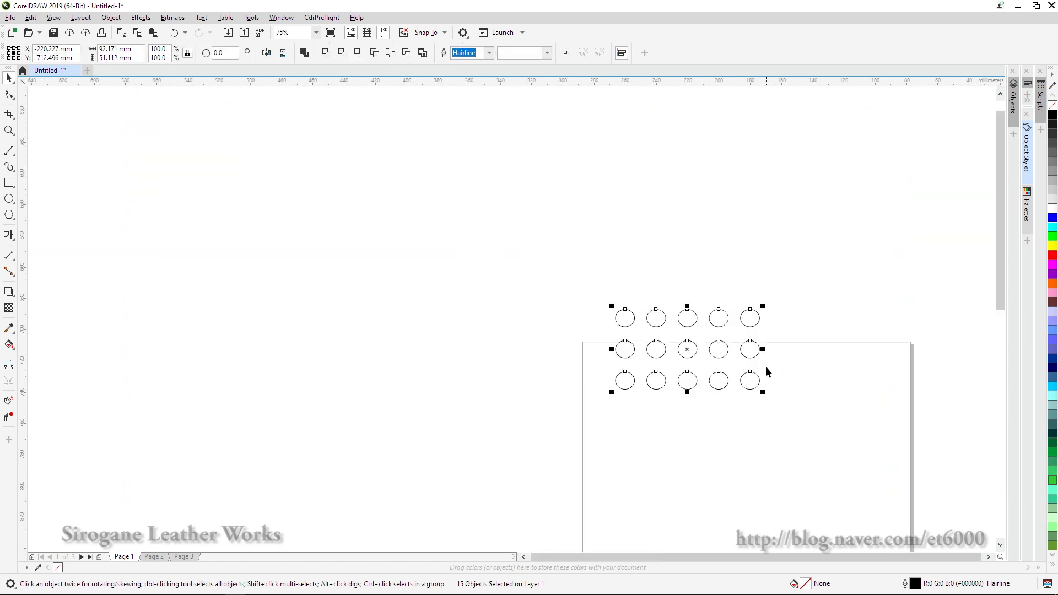
{"action": "key", "text": "shift+F4"}
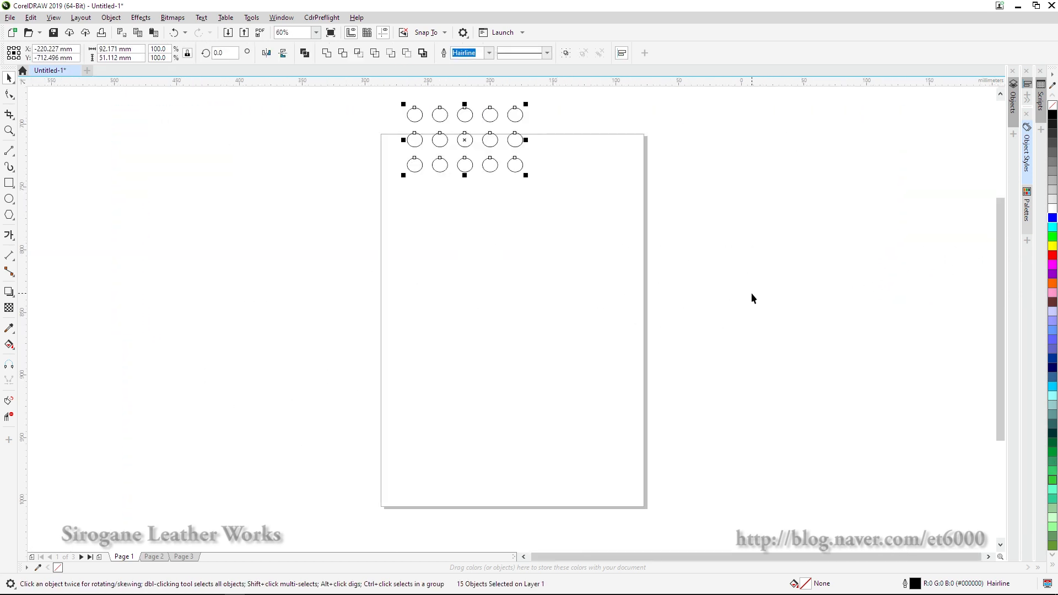
{"action": "key", "text": "ctrl+d"}
{"action": "key", "text": "ctrl+d"}
{"action": "key", "text": "ctrl+d"}
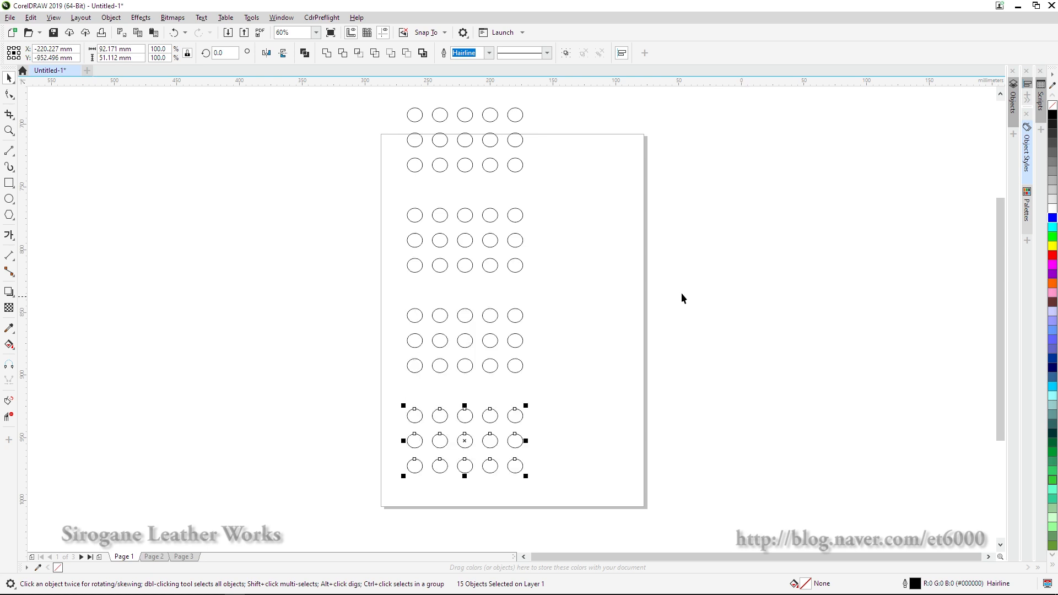
Delete all the ellipses from the drawing
{"action": "left_click", "coordinate": [618, 282]}
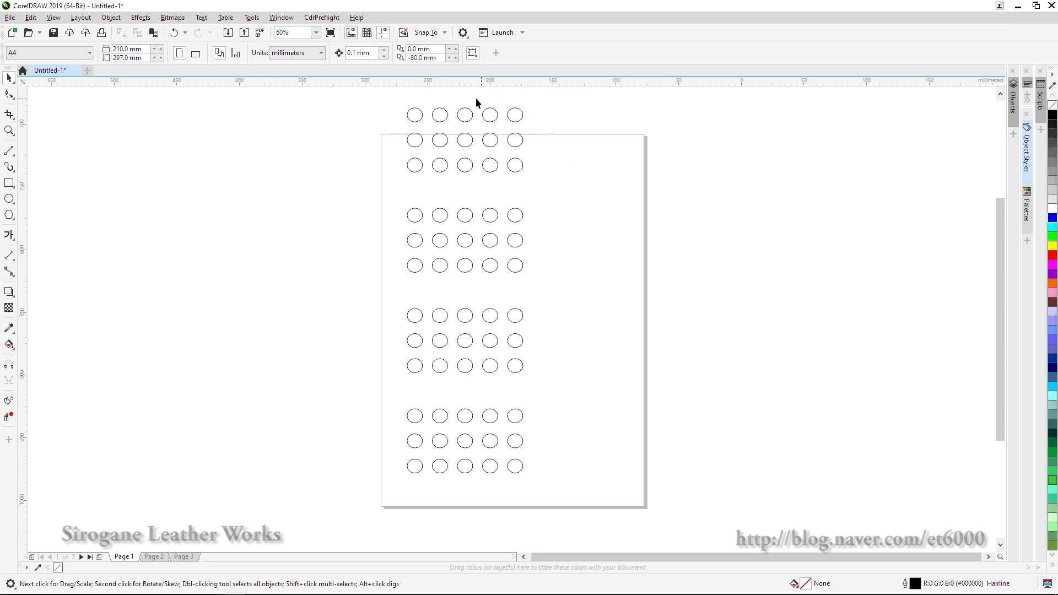
{"action": "left_click_drag", "start_coordinate": [358, 101], "coordinate": [561, 510]}
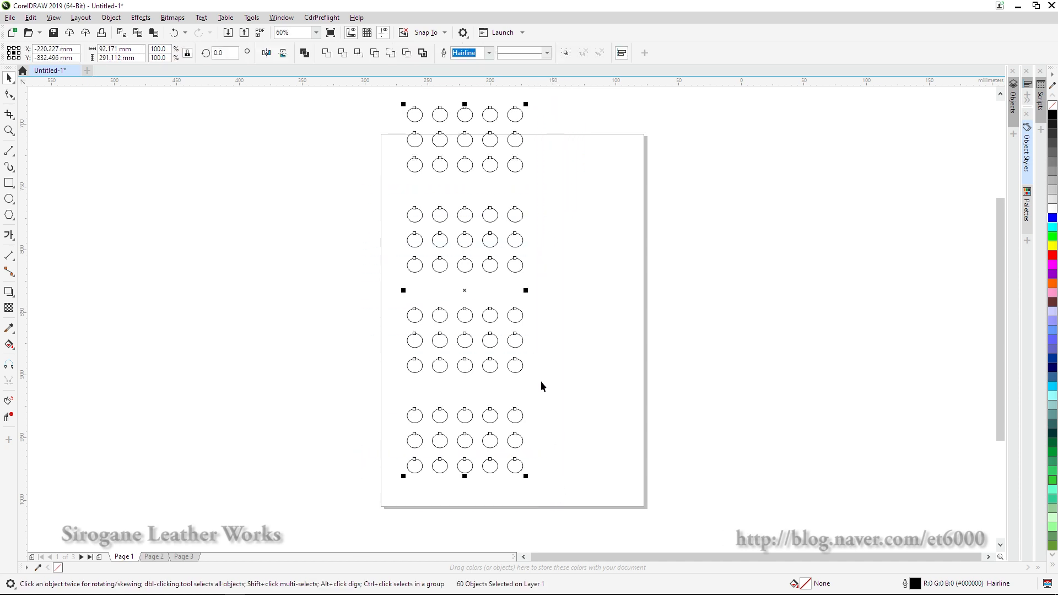
{"action": "key", "text": "Delete"}
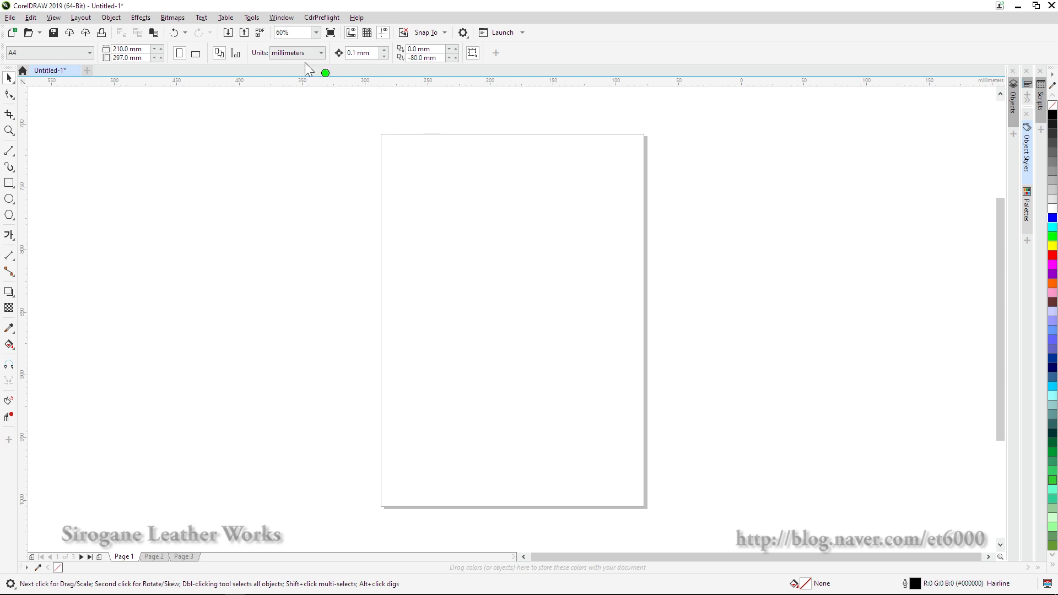
Switch the A4 page to landscape orientation and toggle the Treat all objects as filled option
{"action": "left_click", "coordinate": [199, 55]}
{"action": "scroll", "coordinate": [538, 277], "scroll_direction": "up", "scroll_amount": 2}
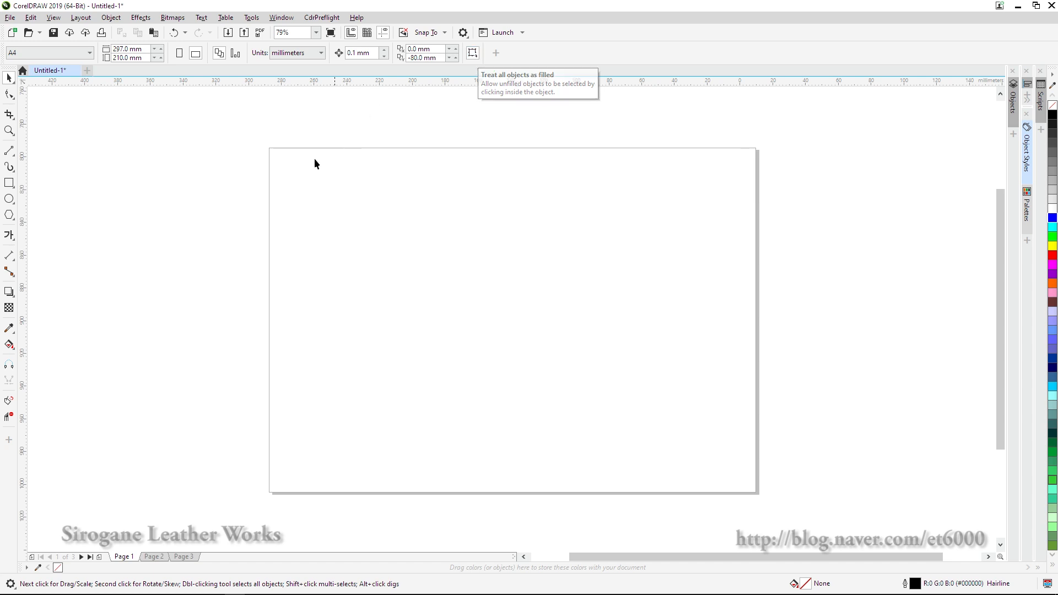
{"action": "left_click", "coordinate": [472, 55]}
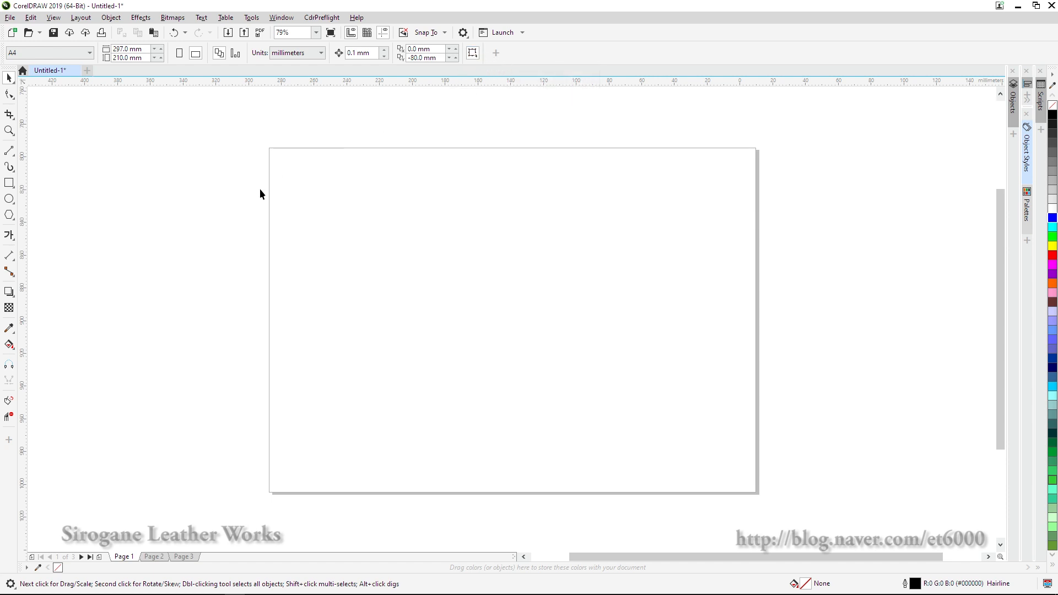
Draw an ellipse about 50 by 47 mm and, to its right, a rectangle about 60 by 47 mm, with neither left selected
{"action": "left_click", "coordinate": [9, 199]}
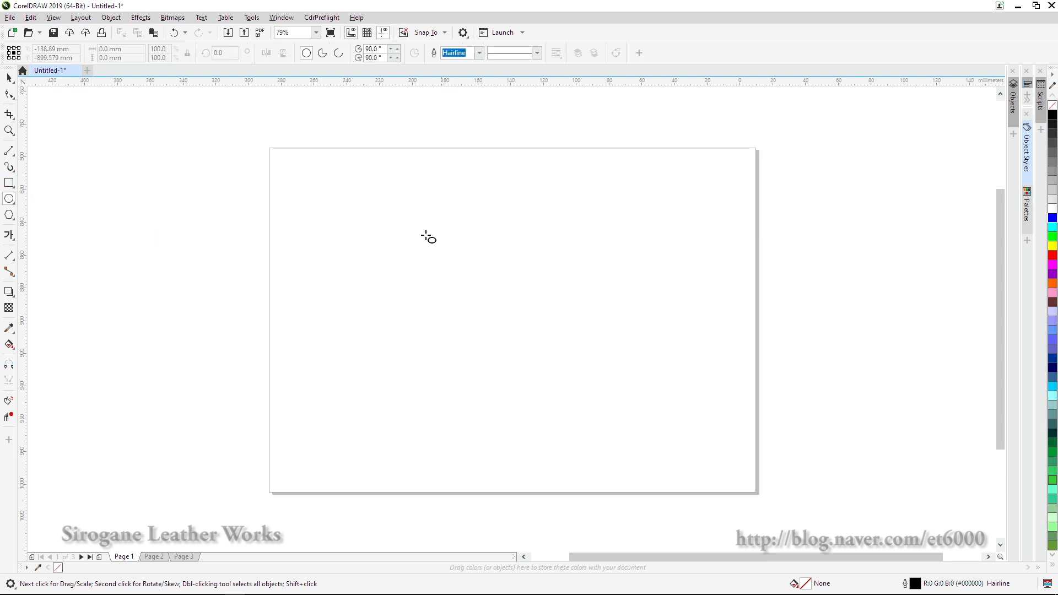
{"action": "left_click_drag", "start_coordinate": [422, 232], "coordinate": [504, 308]}
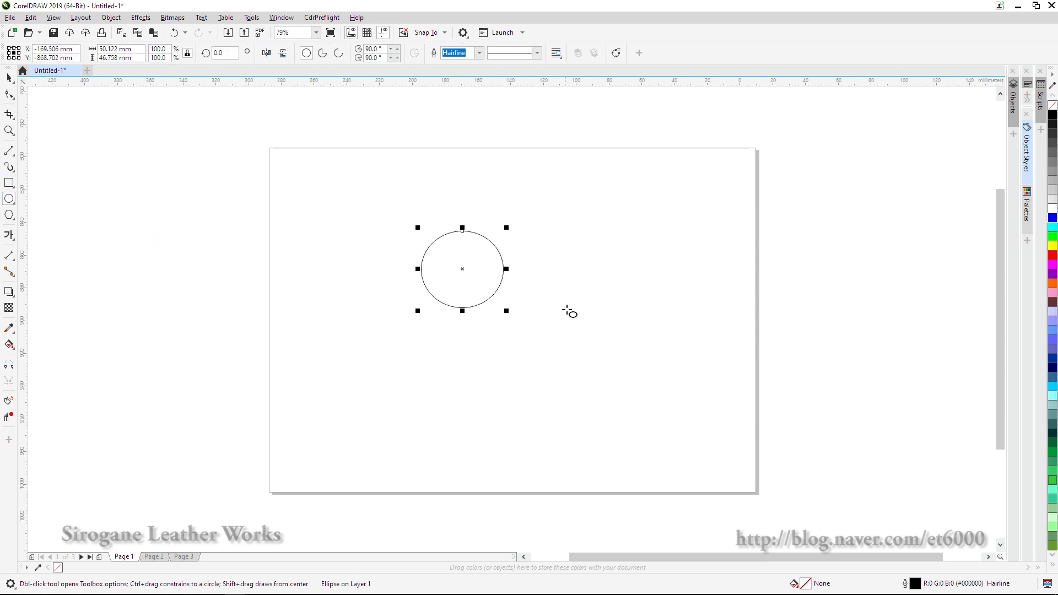
{"action": "left_click", "coordinate": [9, 183]}
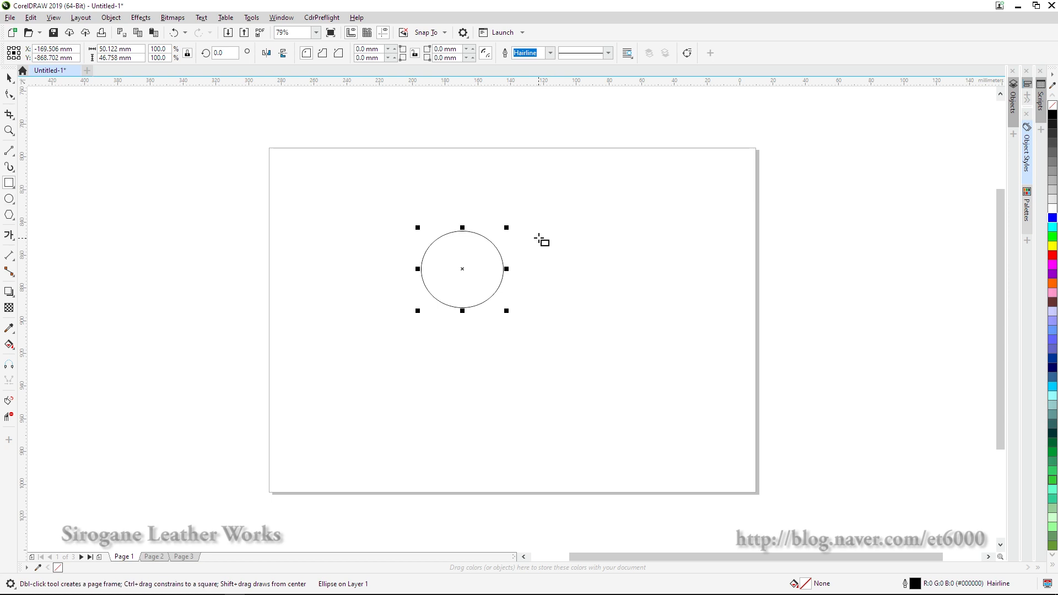
{"action": "left_click_drag", "start_coordinate": [539, 238], "coordinate": [637, 315]}
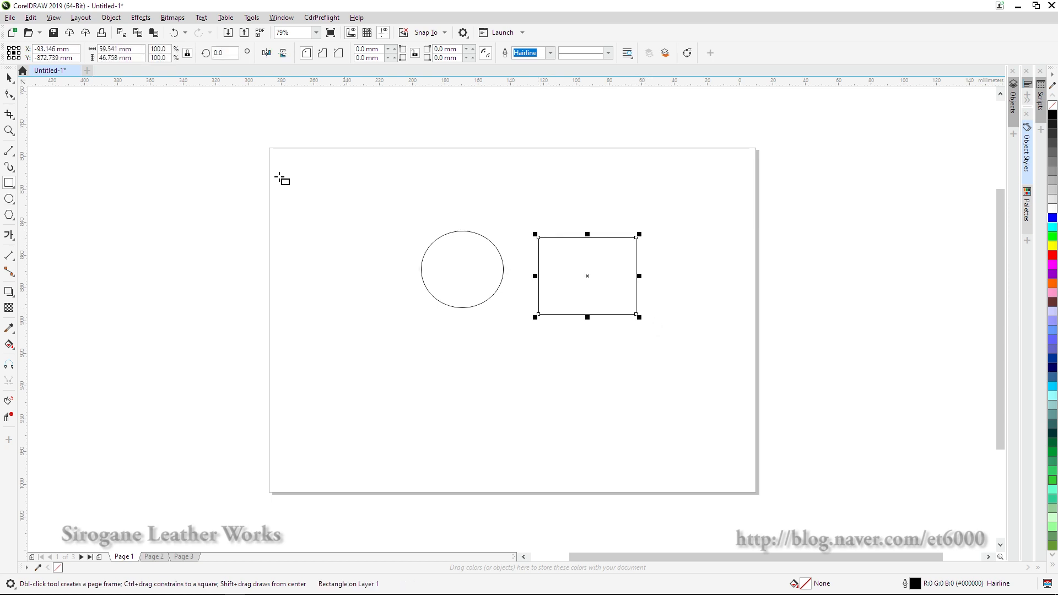
{"action": "left_click", "coordinate": [9, 77]}
{"action": "left_click", "coordinate": [515, 341]}
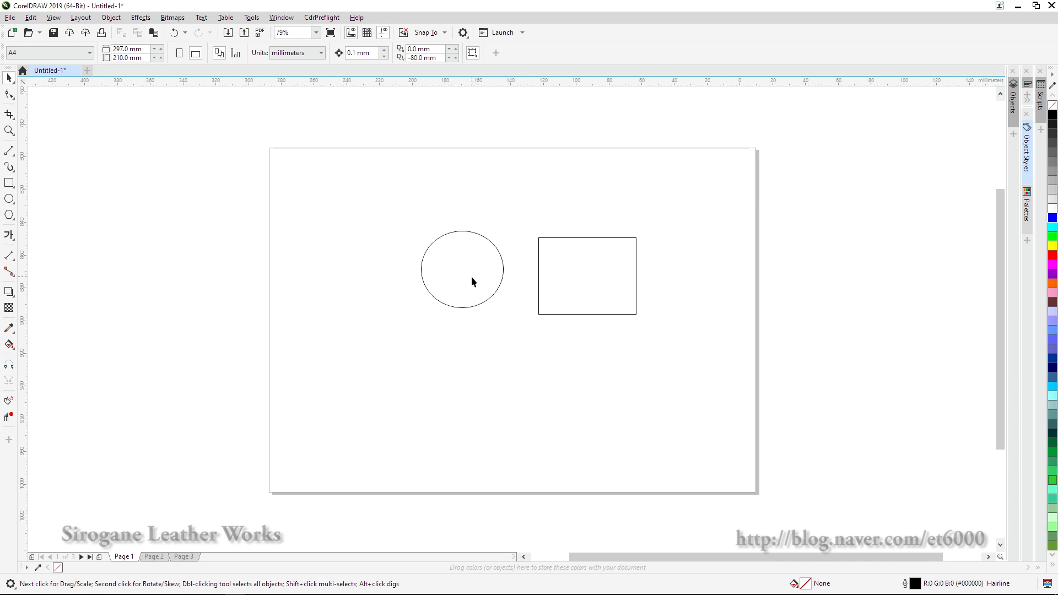
Move the rectangle about 9 mm left and 3 mm up, and the ellipse about 17 mm left and 3 mm up, grabbing their unfilled interiors
{"action": "left_click_drag", "start_coordinate": [584, 283], "coordinate": [567, 296]}
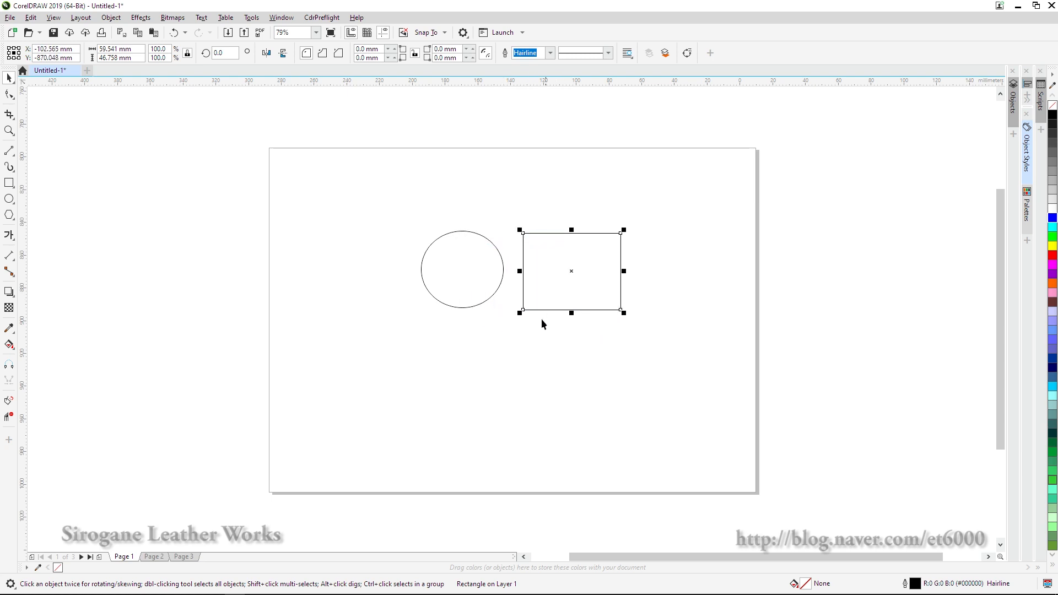
{"action": "left_click", "coordinate": [530, 325]}
{"action": "left_click", "coordinate": [479, 282]}
{"action": "left_click_drag", "start_coordinate": [475, 282], "coordinate": [449, 271]}
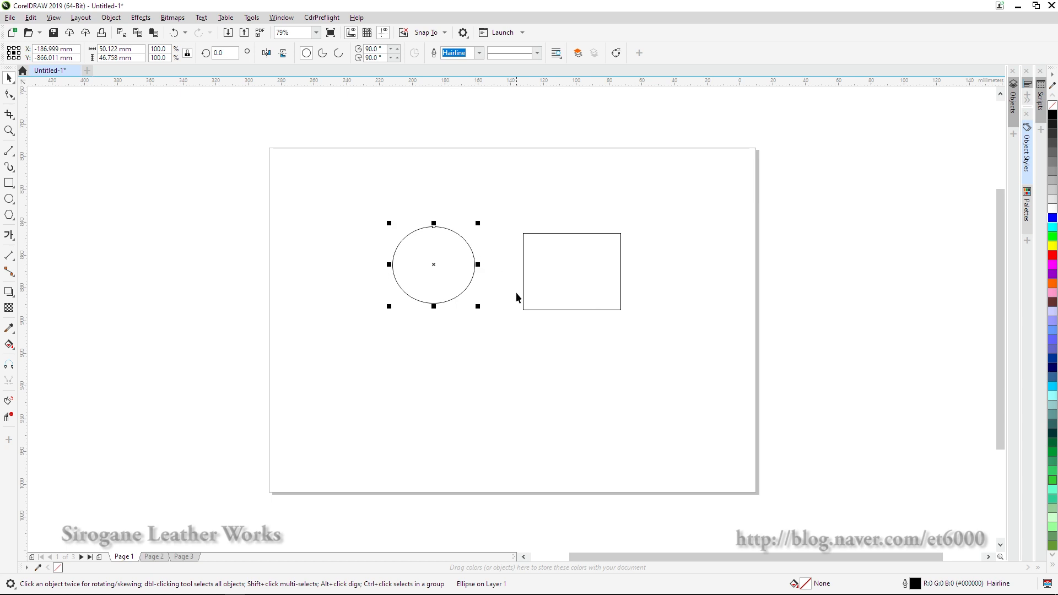
Move the rectangle about 2 mm left and 1 mm down, move it further toward the ellipse, undo that last move, and deselect it
{"action": "left_click", "coordinate": [551, 279]}
{"action": "left_click_drag", "start_coordinate": [587, 296], "coordinate": [558, 284]}
{"action": "left_click_drag", "start_coordinate": [535, 298], "coordinate": [492, 307]}
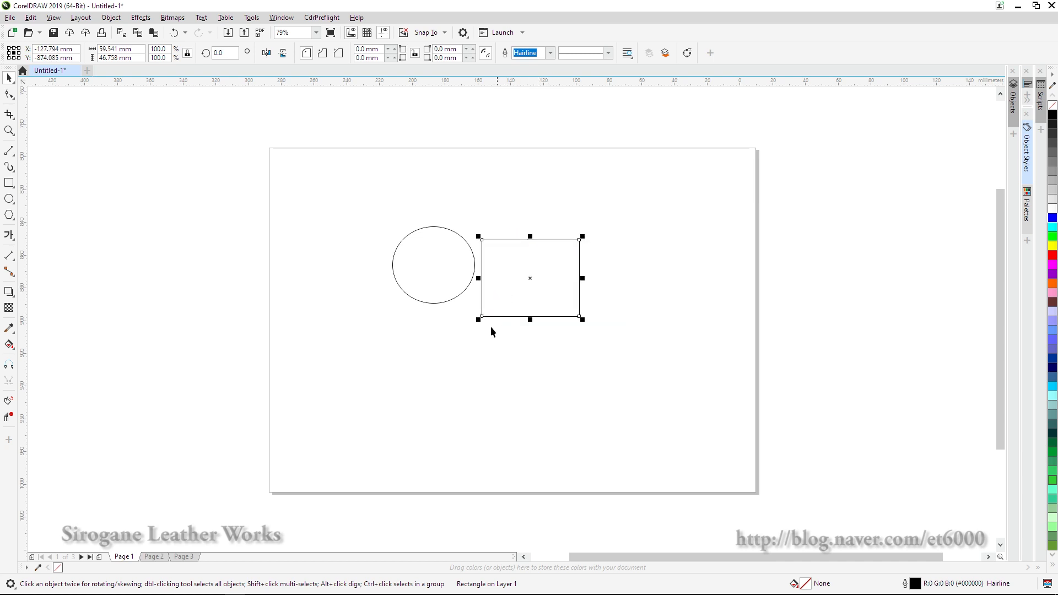
{"action": "key", "text": "ctrl+z"}
{"action": "left_click", "coordinate": [472, 358]}
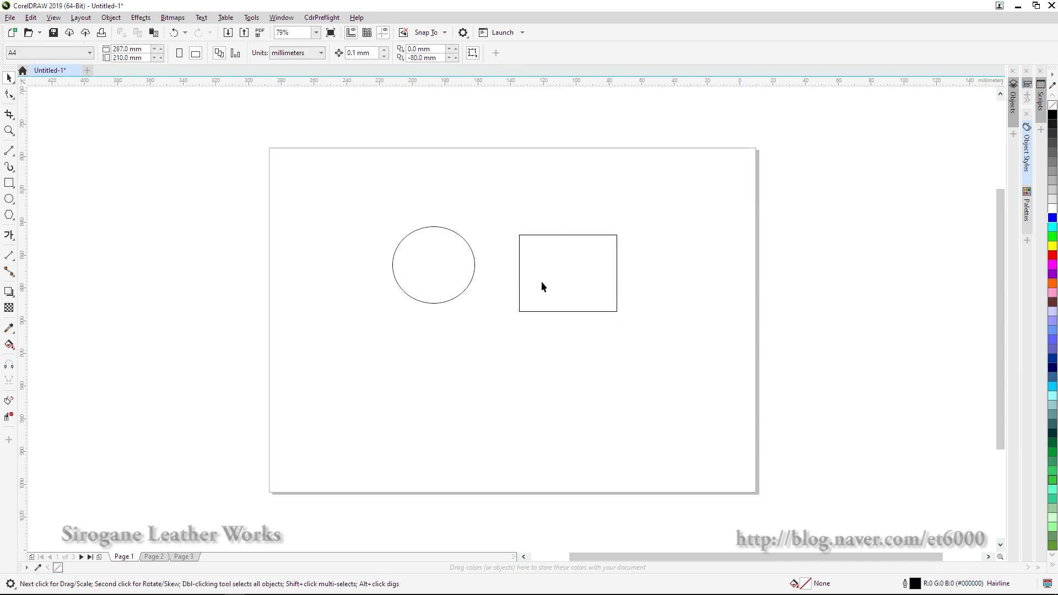
Move the unfilled ellipse about 12 mm right and 4 mm up, and deselect it
{"action": "left_click", "coordinate": [521, 282]}
{"action": "left_click_drag", "start_coordinate": [448, 274], "coordinate": [477, 276]}
{"action": "left_click", "coordinate": [482, 353]}
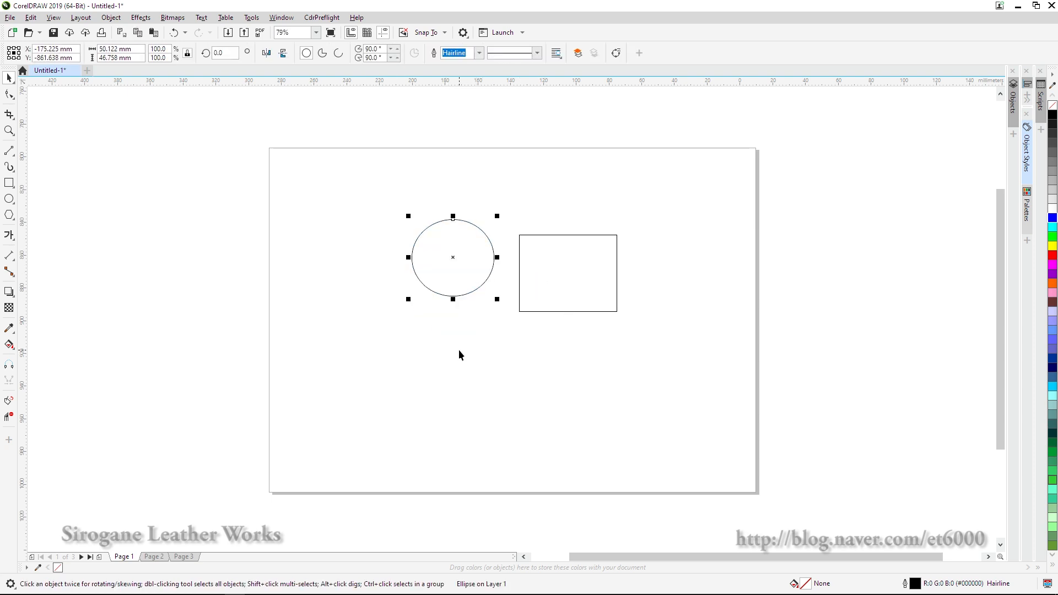
{"action": "left_click", "coordinate": [469, 326]}
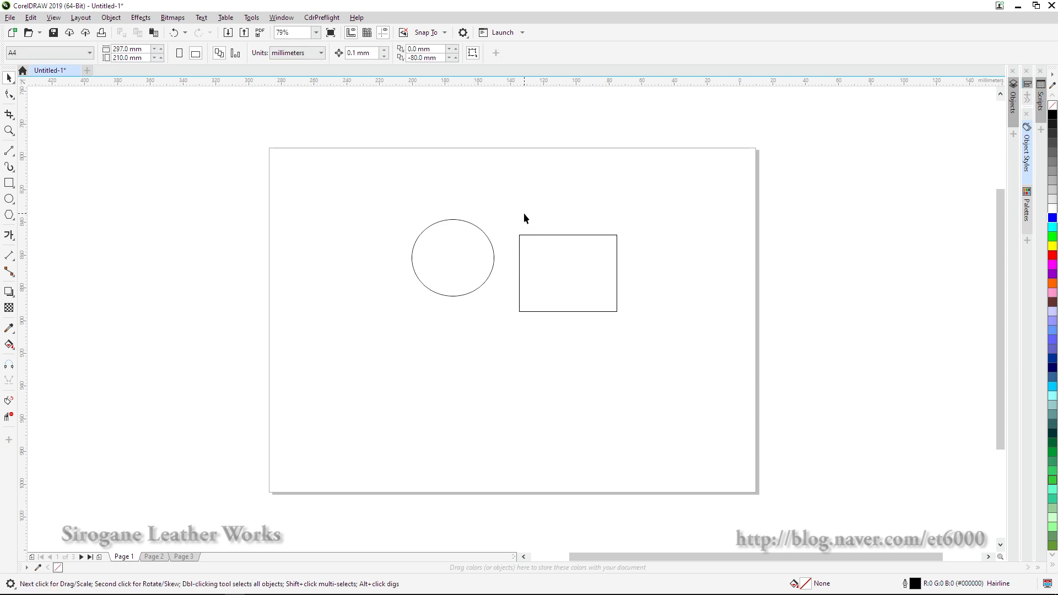
Fill the ellipse with blue and move it about 2 mm right and 3 mm up
{"action": "left_click", "coordinate": [467, 237]}
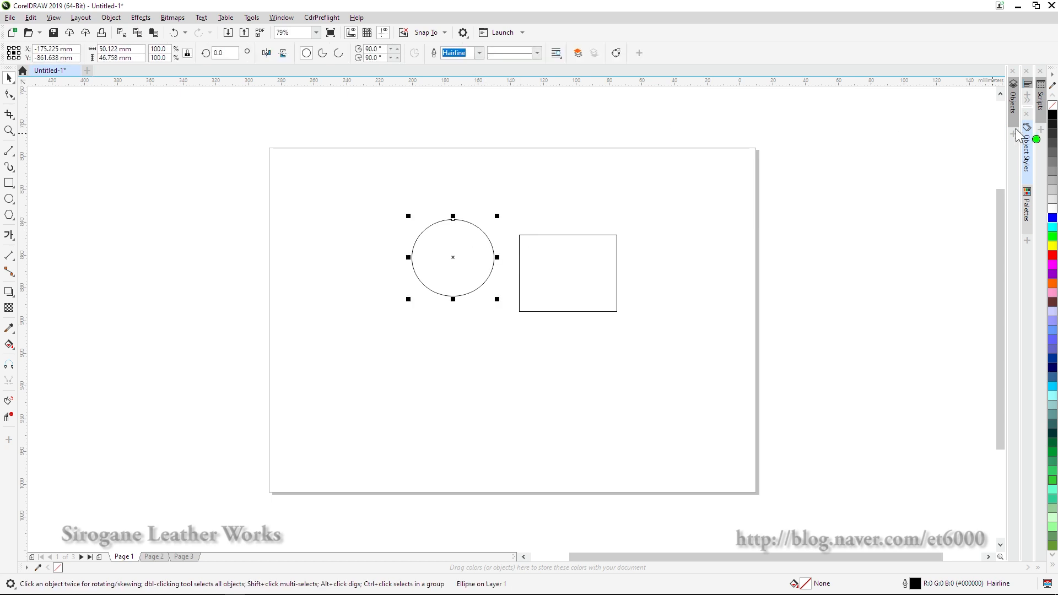
{"action": "left_click", "coordinate": [1053, 217]}
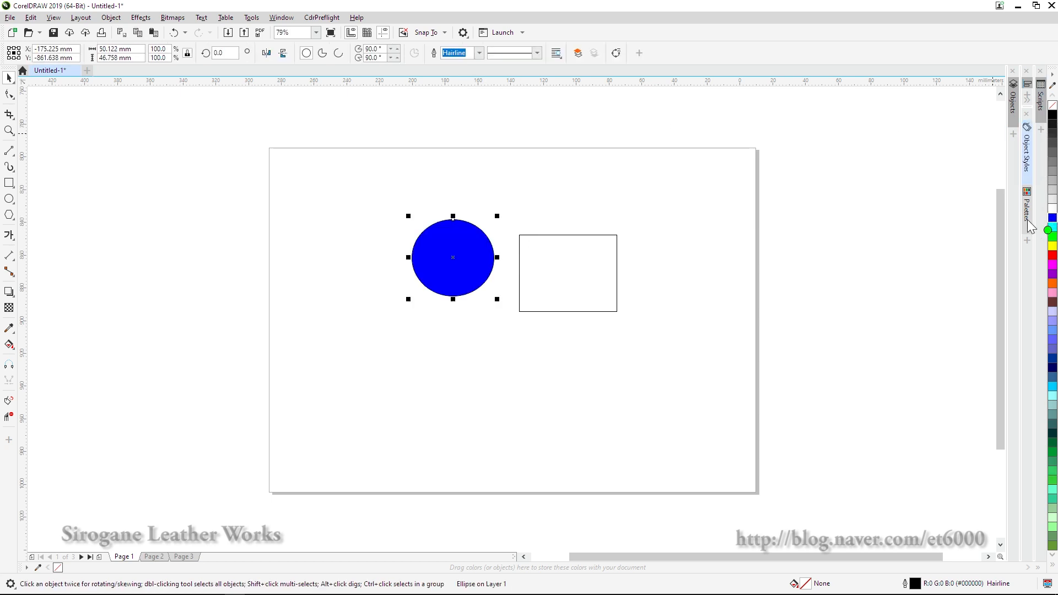
{"action": "left_click_drag", "start_coordinate": [470, 286], "coordinate": [462, 266]}
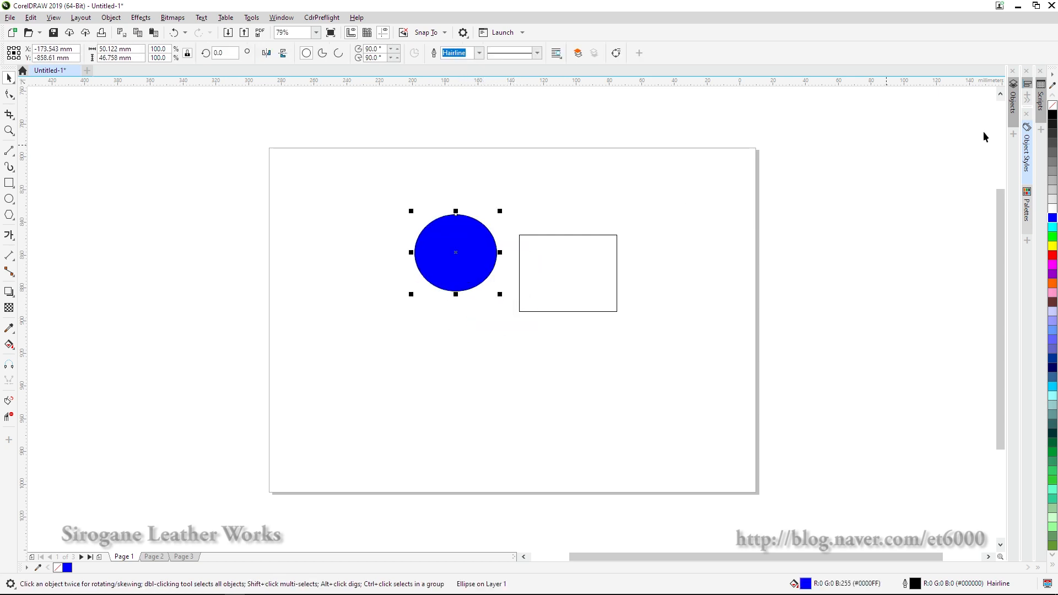
Remove the ellipse's outline and blue fill, and give it a black outline
{"action": "right_click", "coordinate": [1052, 107]}
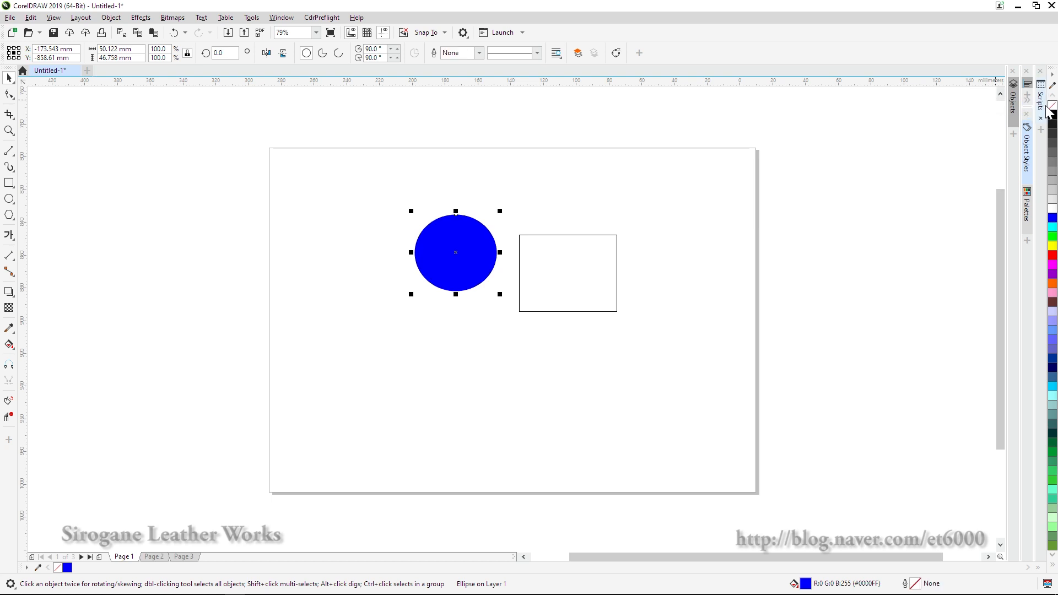
{"action": "left_click", "coordinate": [1052, 107]}
{"action": "right_click", "coordinate": [1052, 115]}
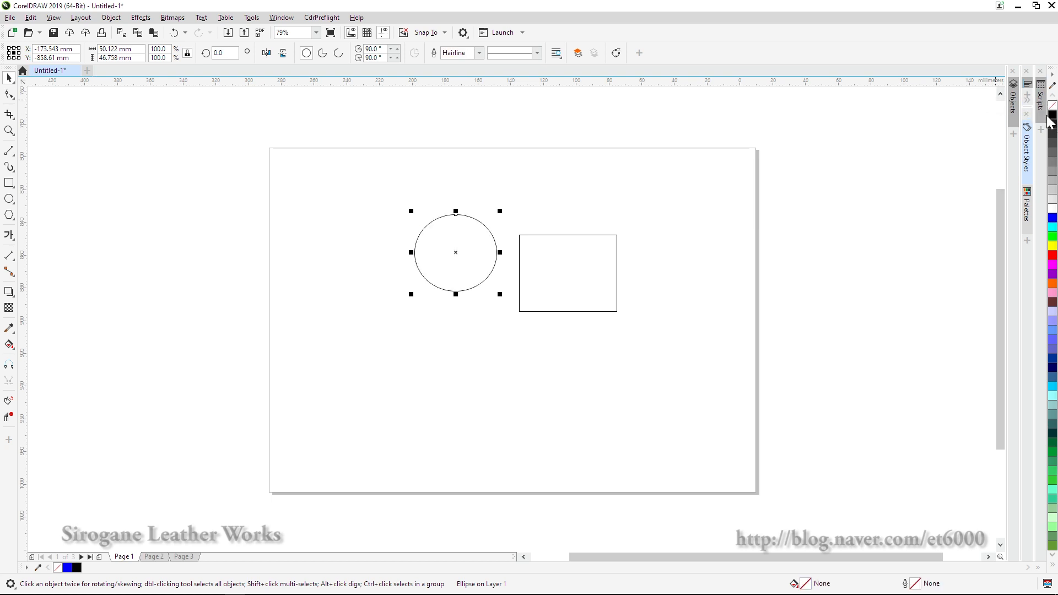
Fill the rectangle with blue and move it about 42 mm left and 3 mm up so it overlaps the ellipse
{"action": "left_click", "coordinate": [618, 244]}
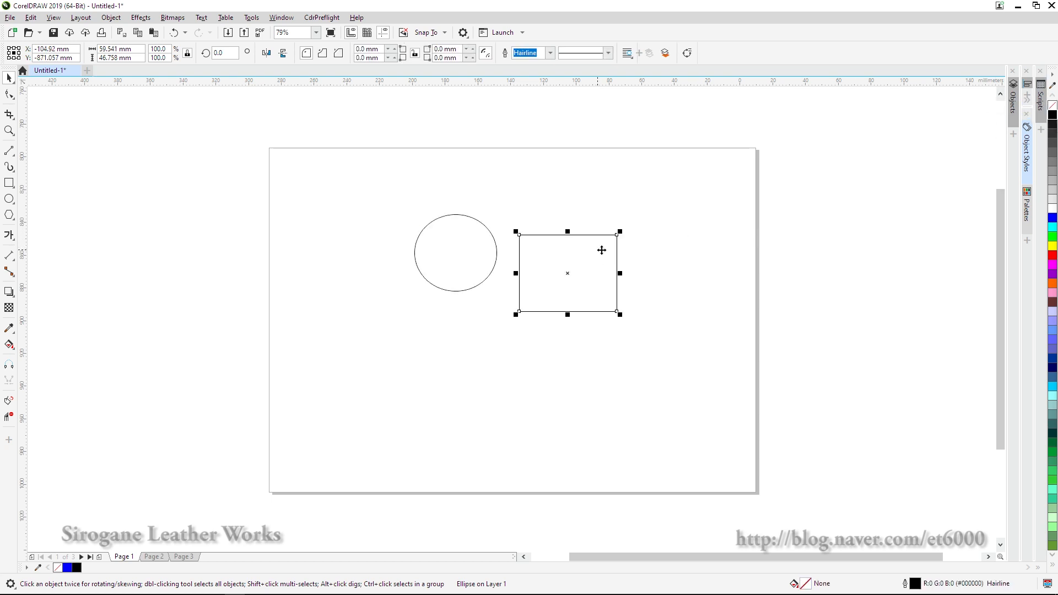
{"action": "left_click", "coordinate": [1052, 219]}
{"action": "left_click", "coordinate": [613, 347]}
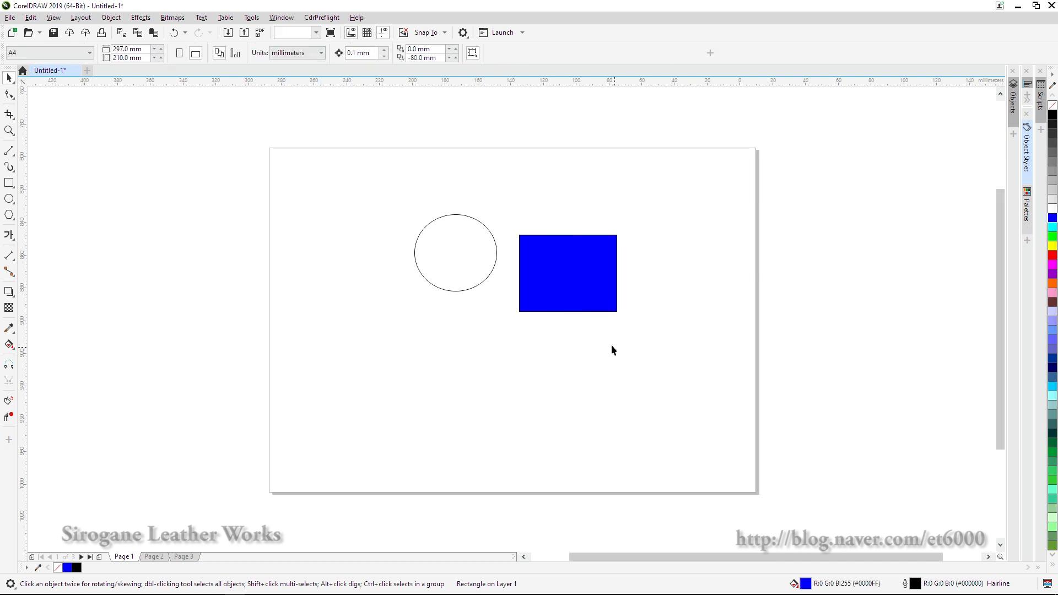
{"action": "left_click_drag", "start_coordinate": [589, 291], "coordinate": [520, 286]}
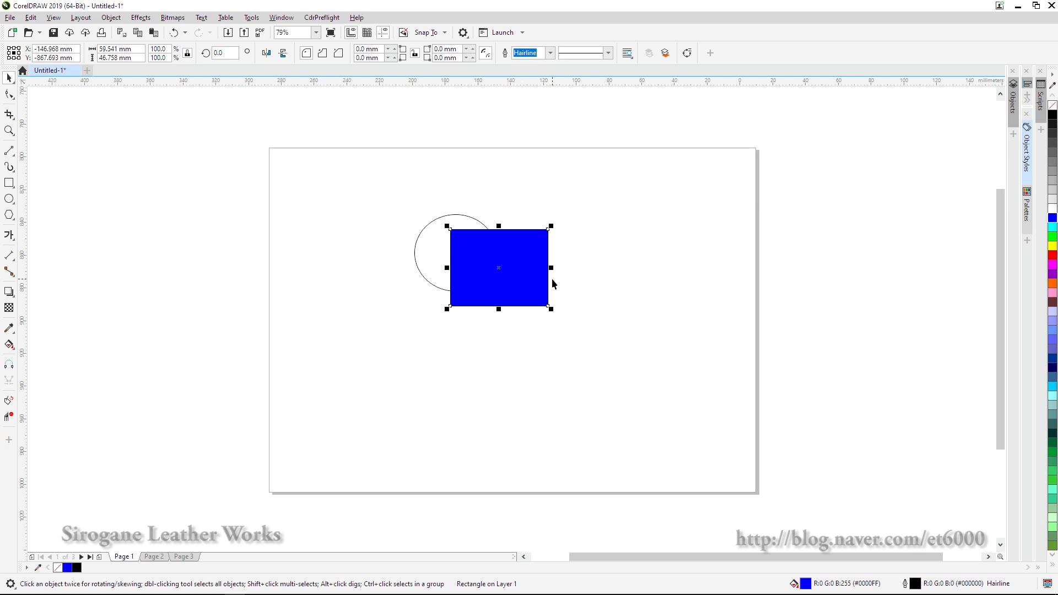
Move the blue rectangle about 48 mm right and 2 mm down, clear of the ellipse
{"action": "left_click", "coordinate": [586, 283]}
{"action": "left_click_drag", "start_coordinate": [529, 285], "coordinate": [489, 281]}
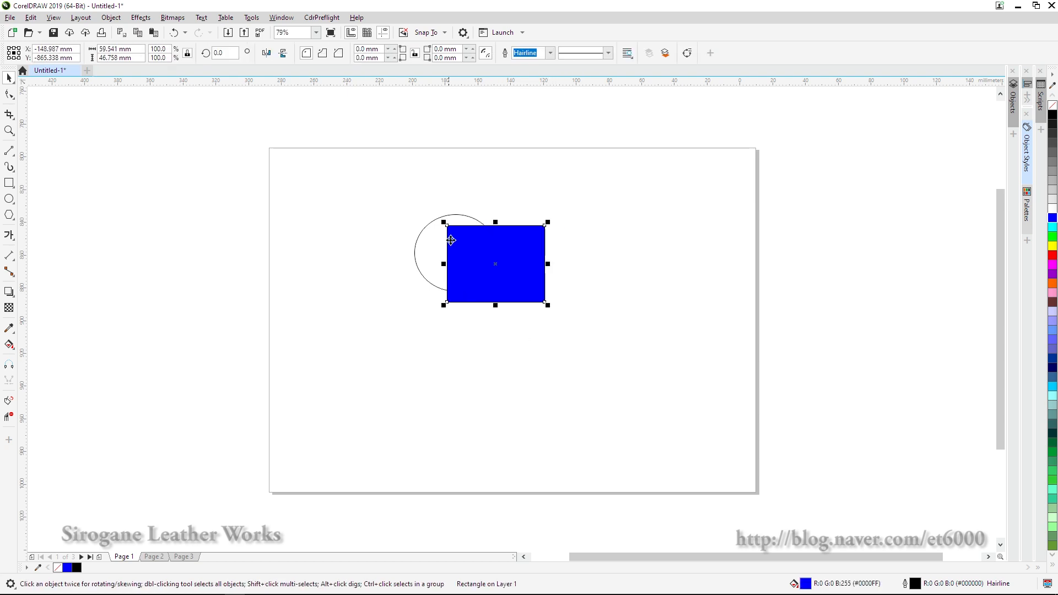
{"action": "left_click", "coordinate": [478, 340]}
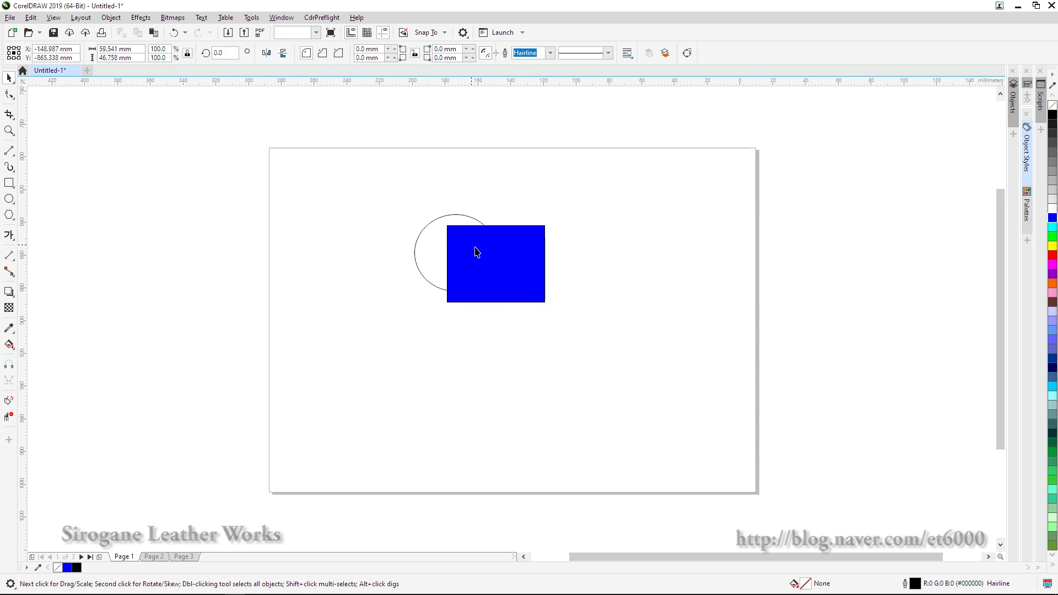
{"action": "left_click_drag", "start_coordinate": [477, 252], "coordinate": [558, 258]}
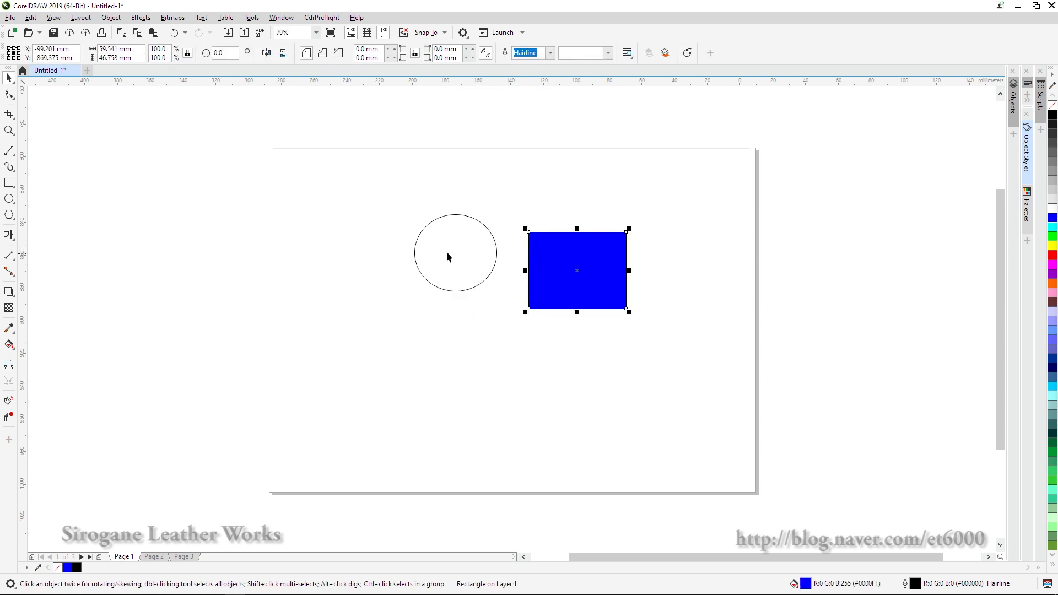
Move the unfilled ellipse about 3 mm left and 5 mm down, and enlarge it proportionally to about 69 × 65 mm
{"action": "left_click", "coordinate": [442, 291]}
{"action": "mouse_move", "coordinate": [449, 265]}
{"action": "left_mouse_down"}
{"action": "mouse_move", "coordinate": [530, 292]}
{"action": "mouse_move", "coordinate": [442, 276]}
{"action": "left_mouse_up"}
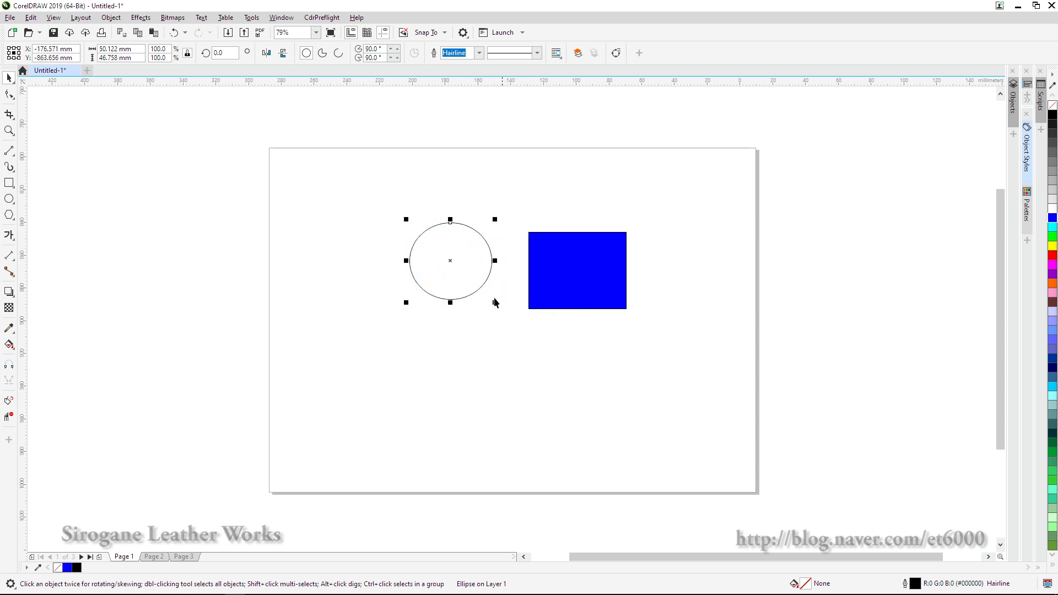
{"action": "left_click_drag", "start_coordinate": [495, 302], "coordinate": [434, 246]}
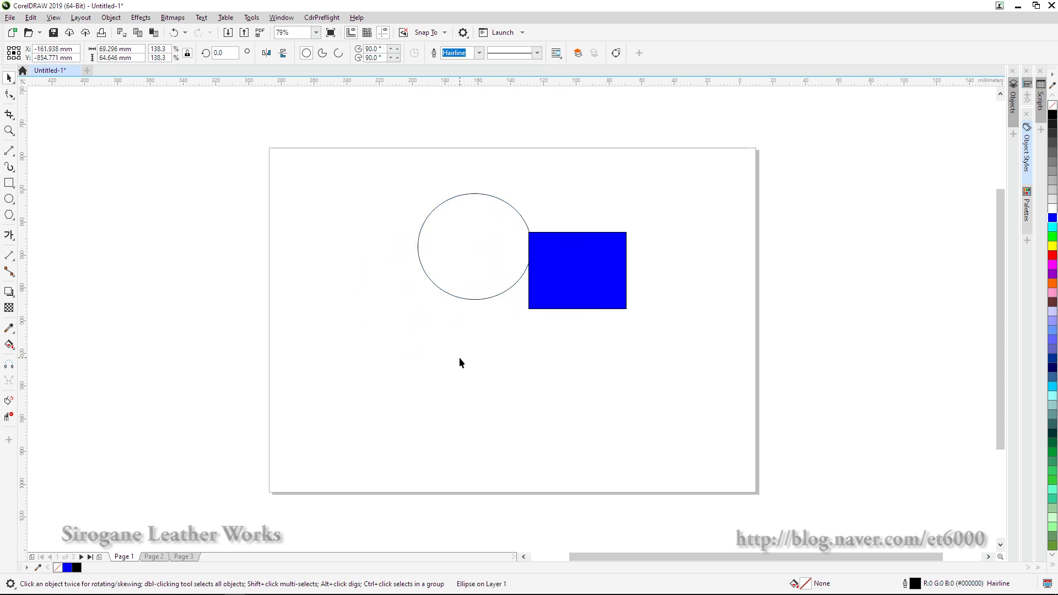
{"action": "left_click", "coordinate": [460, 358]}
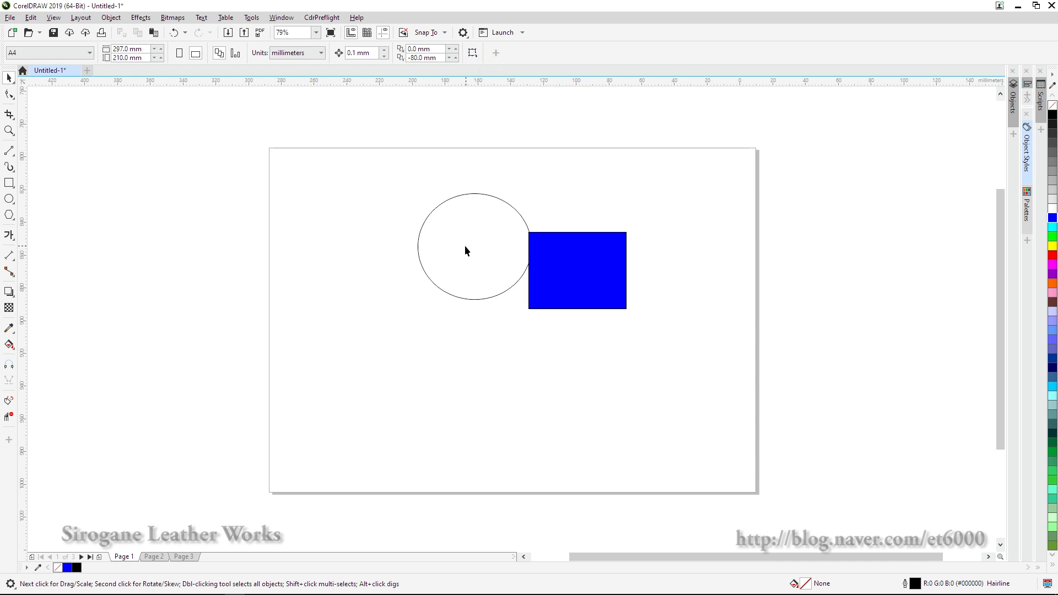
Try to move the unfilled ellipse by its empty interior while it is not selected
{"action": "left_click_drag", "start_coordinate": [455, 235], "coordinate": [435, 293]}
{"action": "left_click_drag", "start_coordinate": [458, 223], "coordinate": [449, 271]}
{"action": "left_click", "coordinate": [462, 199]}
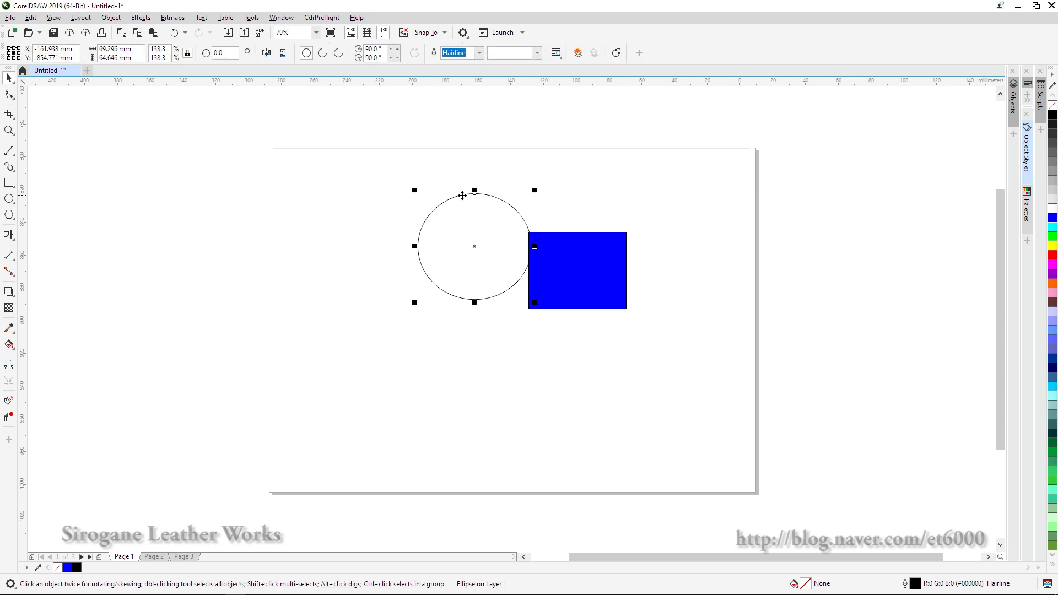
{"action": "left_click_drag", "start_coordinate": [463, 237], "coordinate": [447, 284]}
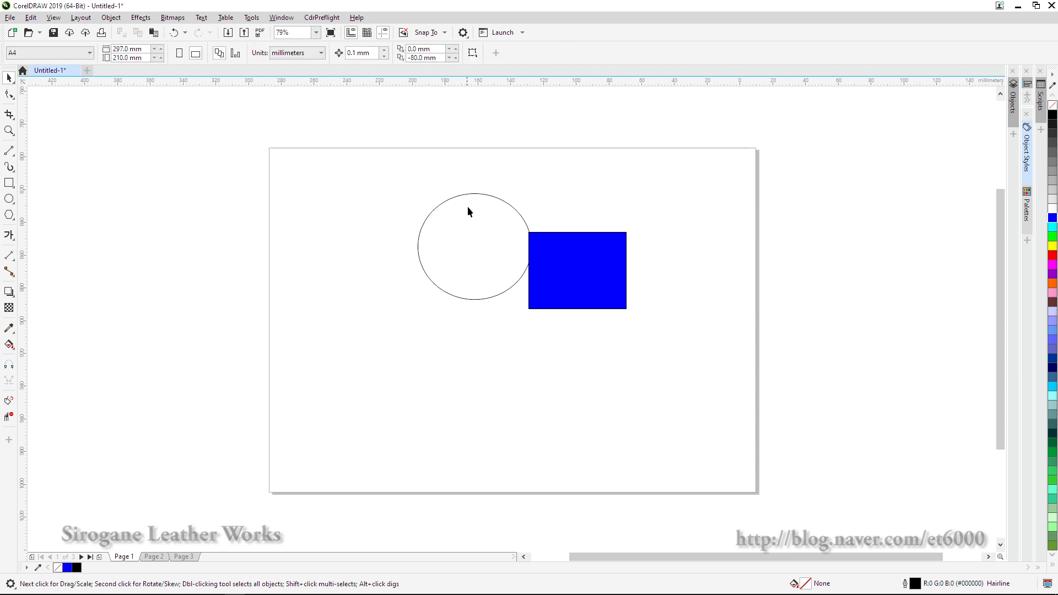
Select the unfilled ellipse by its outline and move it by its centre about 30 mm left and 46 mm down
{"action": "left_click", "coordinate": [466, 193]}
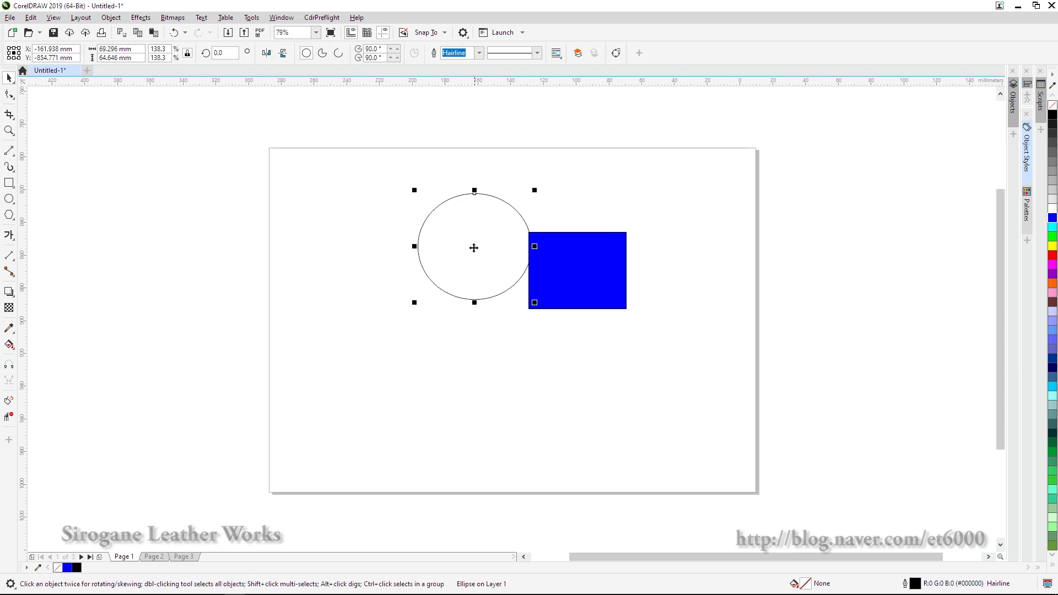
{"action": "left_click_drag", "start_coordinate": [475, 247], "coordinate": [468, 317]}
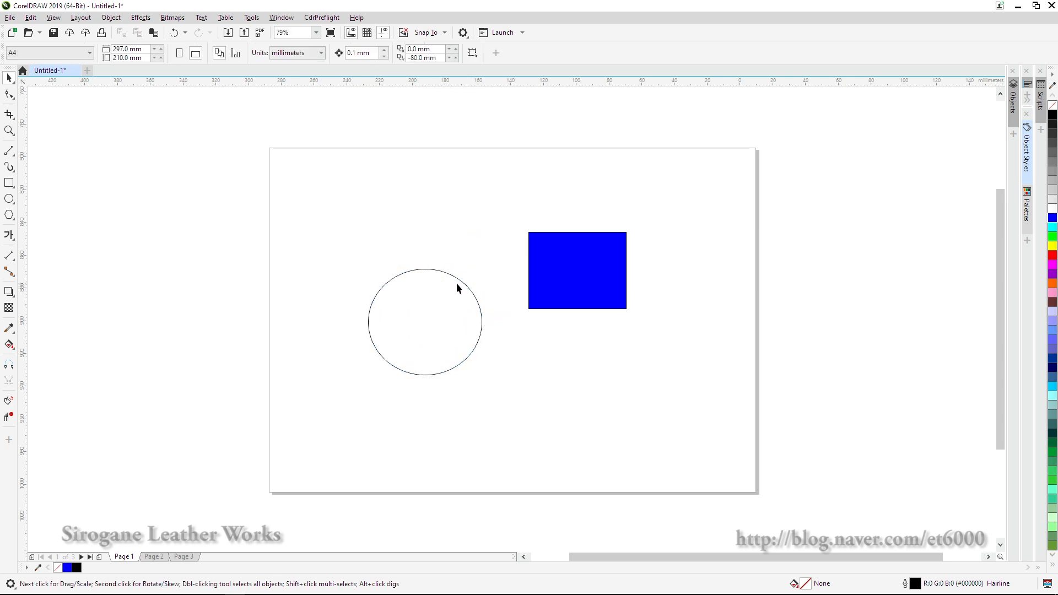
Move the blue rectangle about 24 mm right and 5 mm up, and the unfilled ellipse about 21 mm right and 33 mm up
{"action": "left_click", "coordinate": [557, 262]}
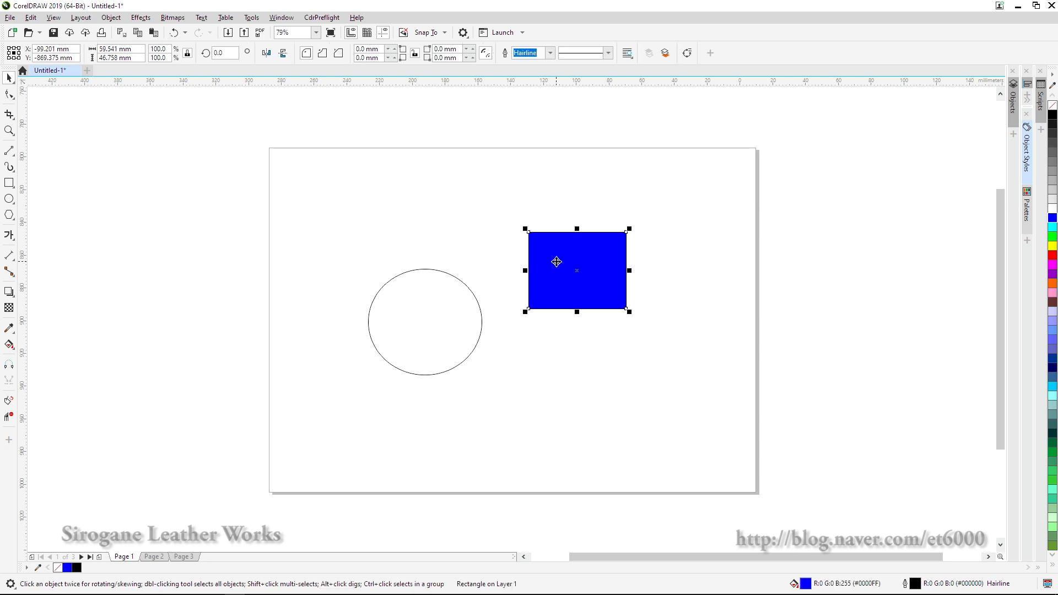
{"action": "left_click_drag", "start_coordinate": [567, 243], "coordinate": [607, 255]}
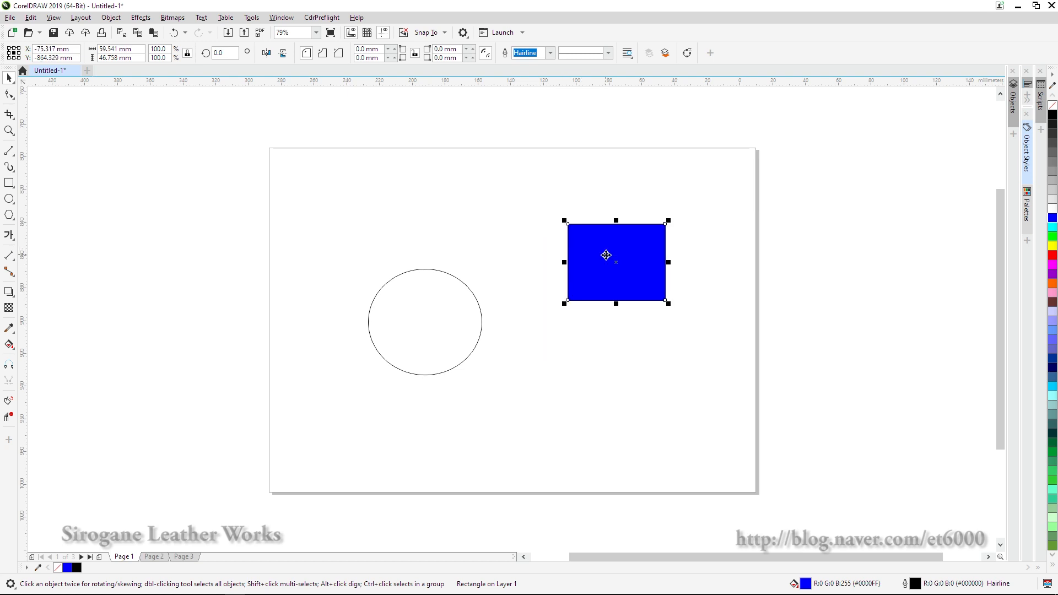
{"action": "left_click", "coordinate": [420, 307]}
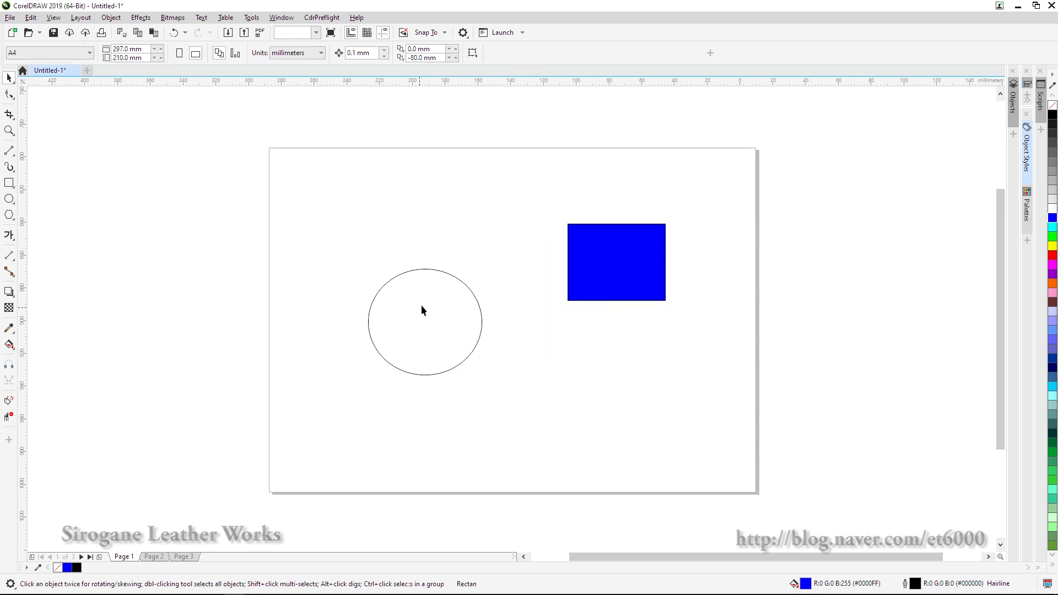
{"action": "left_click", "coordinate": [462, 287]}
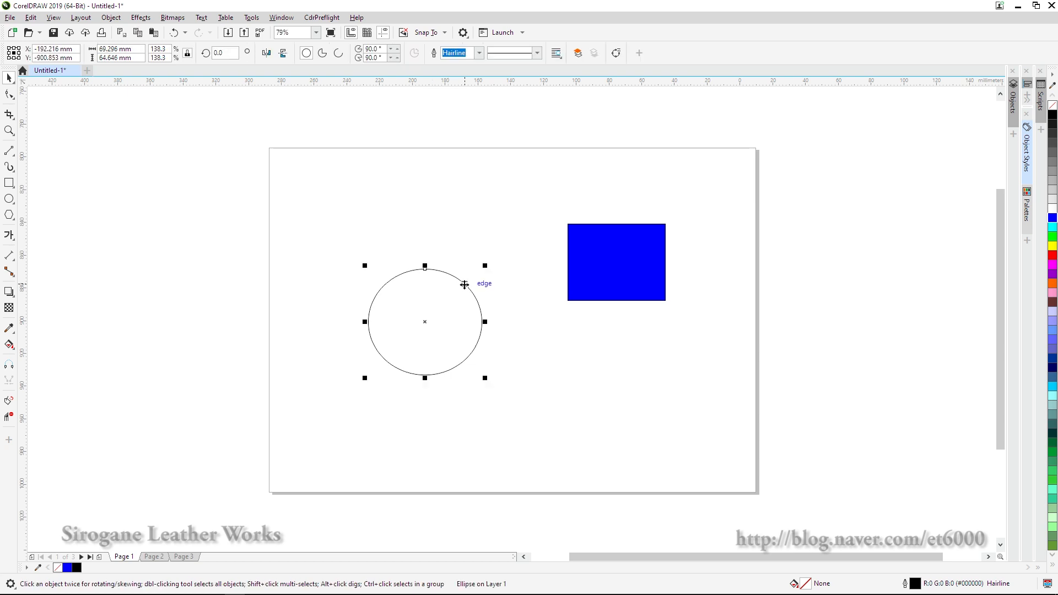
{"action": "left_click_drag", "start_coordinate": [463, 286], "coordinate": [505, 233]}
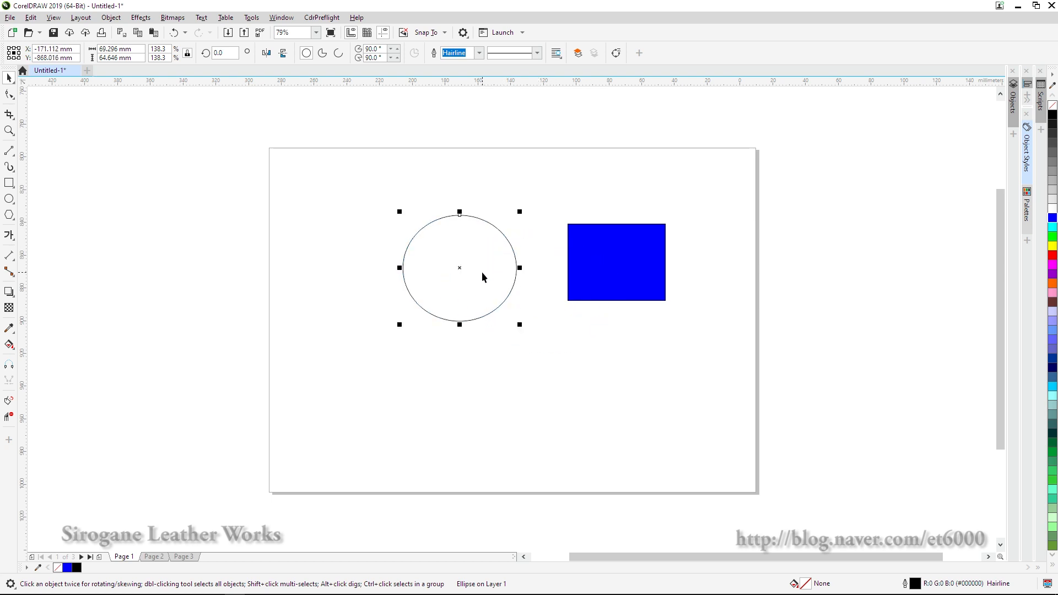
Deselect the ellipse and turn on the option that treats all objects as filled
{"action": "left_click", "coordinate": [563, 344]}
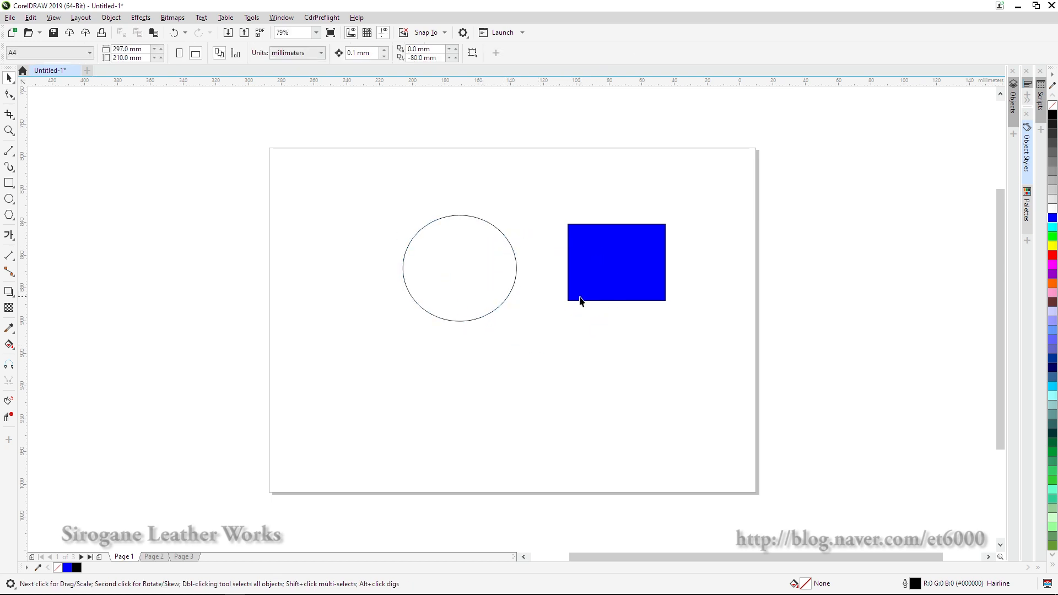
{"action": "left_click", "coordinate": [472, 54]}
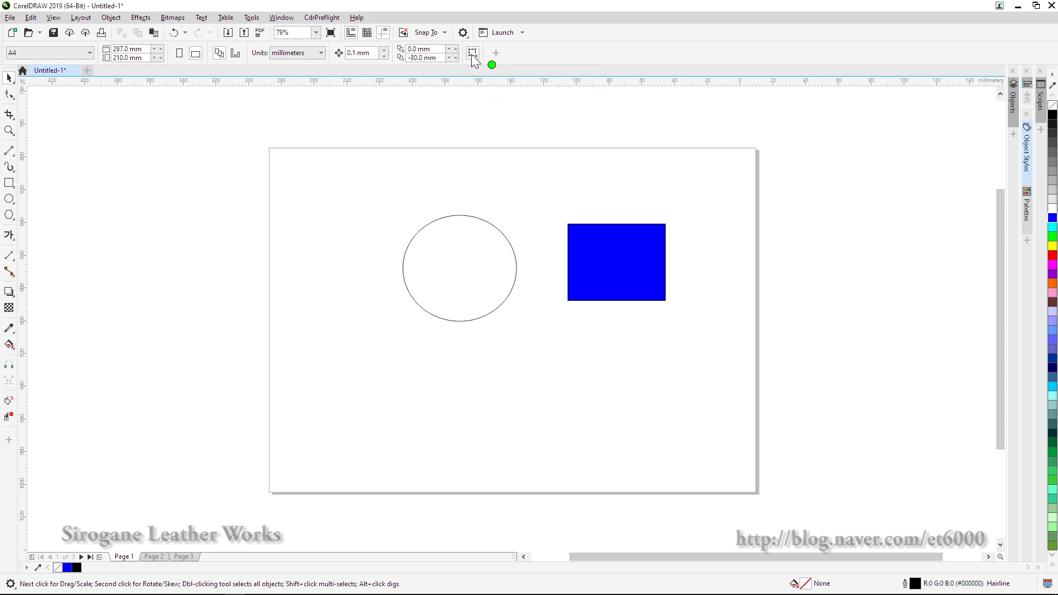